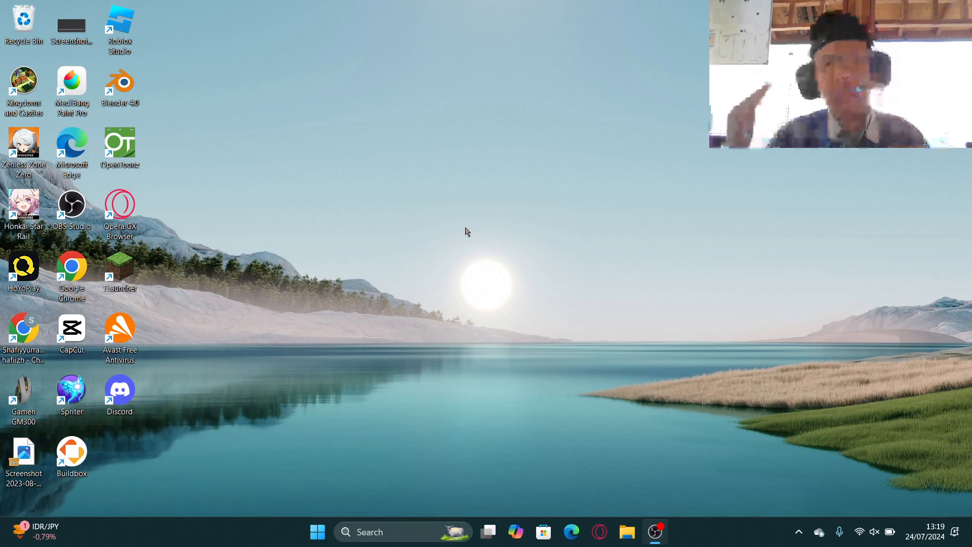
Open Google Chrome and run a Google search for figma.
double_click(45, 312)
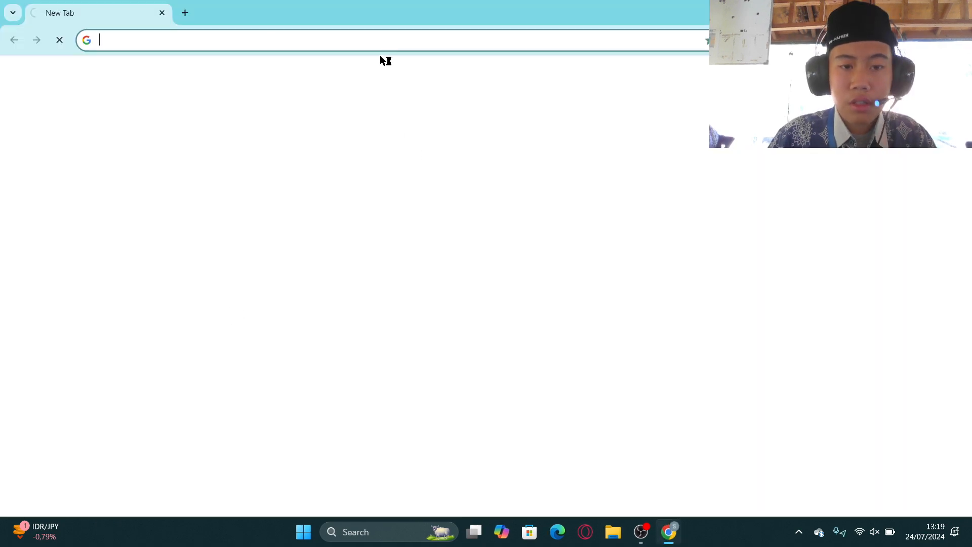
text(figma)
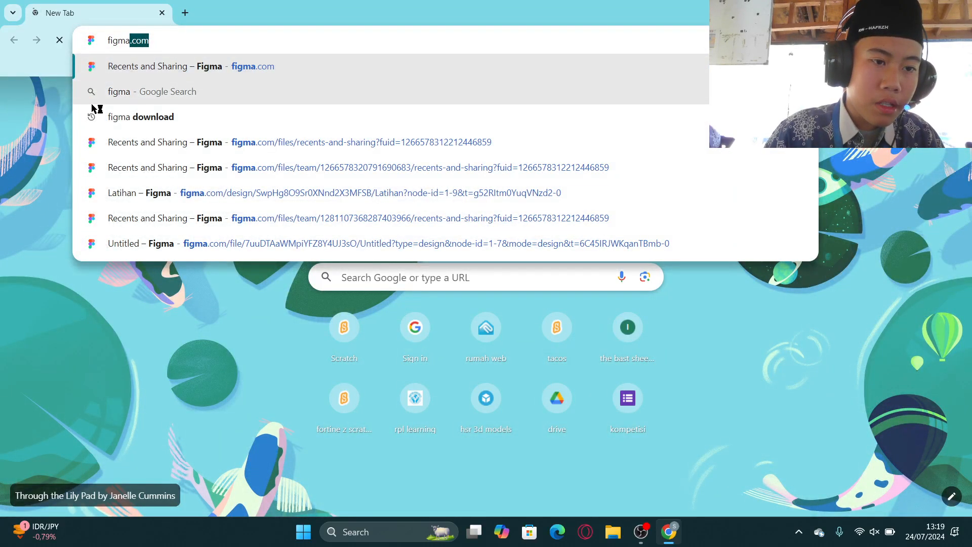
click(149, 93)
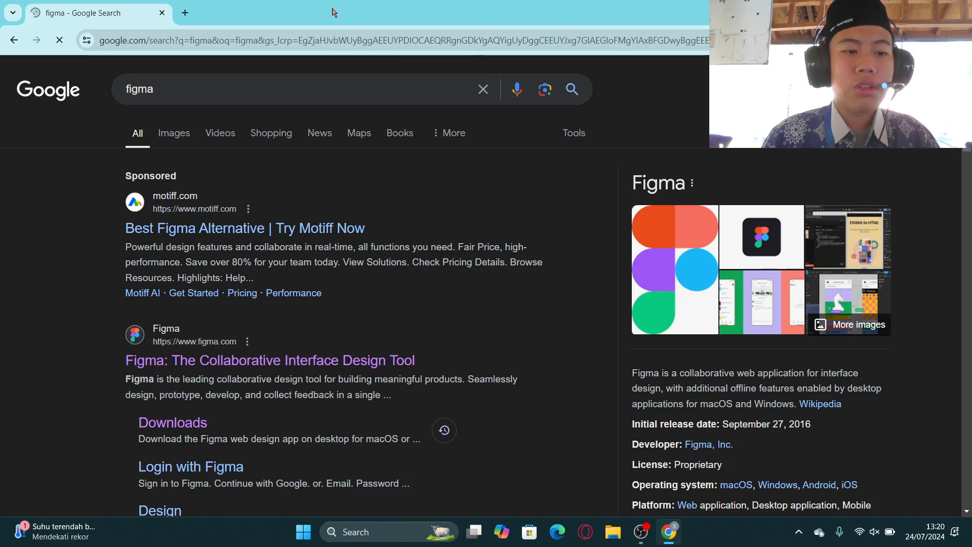
Replace the search tab with a new tab, open canva.com and look over the Canva home page.
click(178, 15)
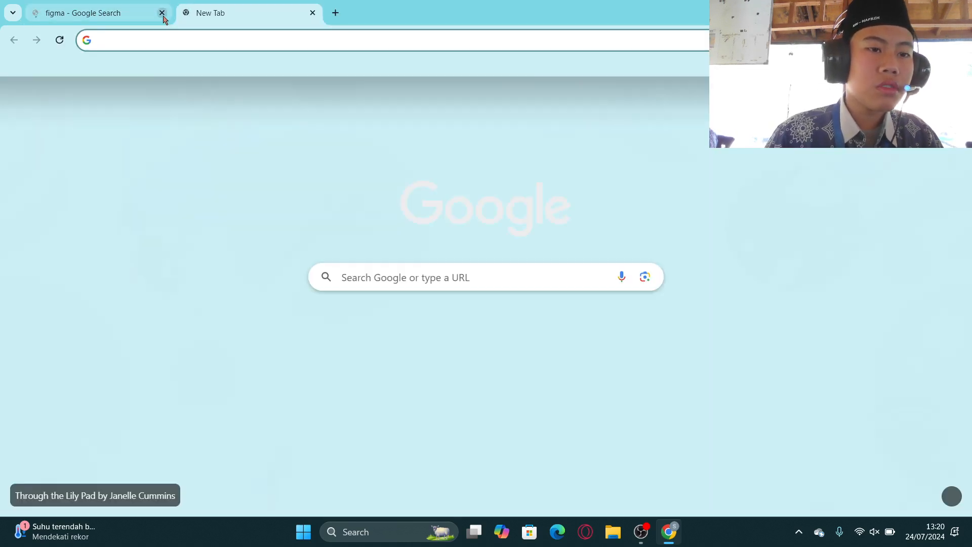
click(161, 13)
text(can)
key(Return)
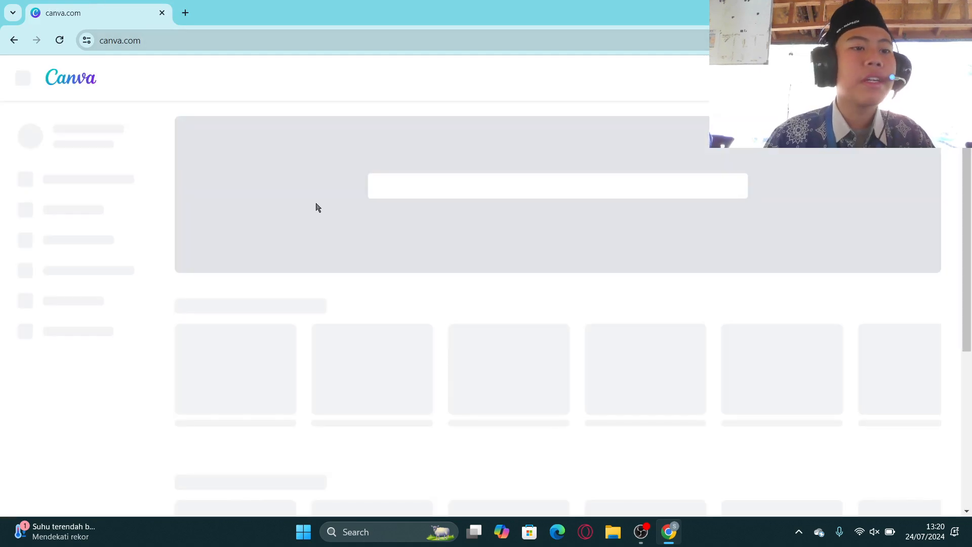
scroll(757, 231, down, 2)
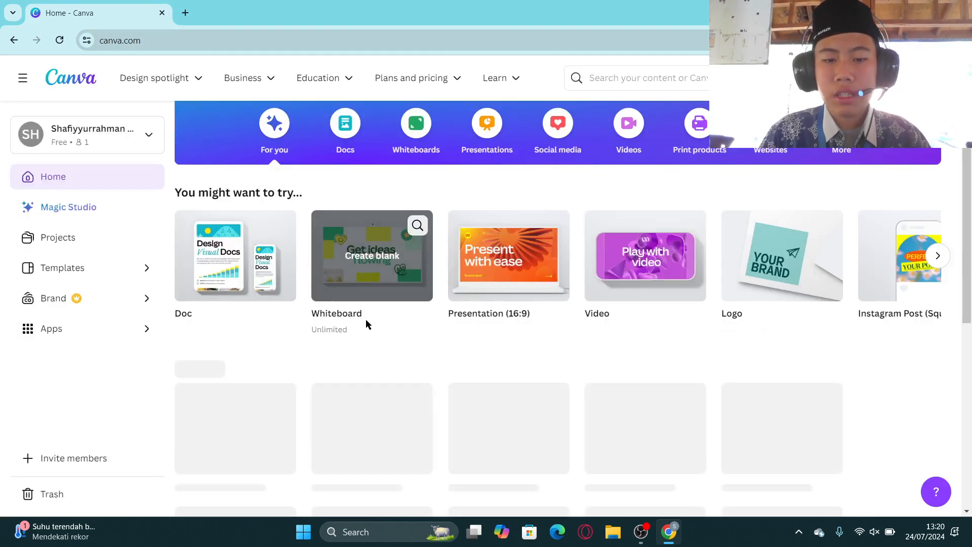
scroll(486, 263, up, 2)
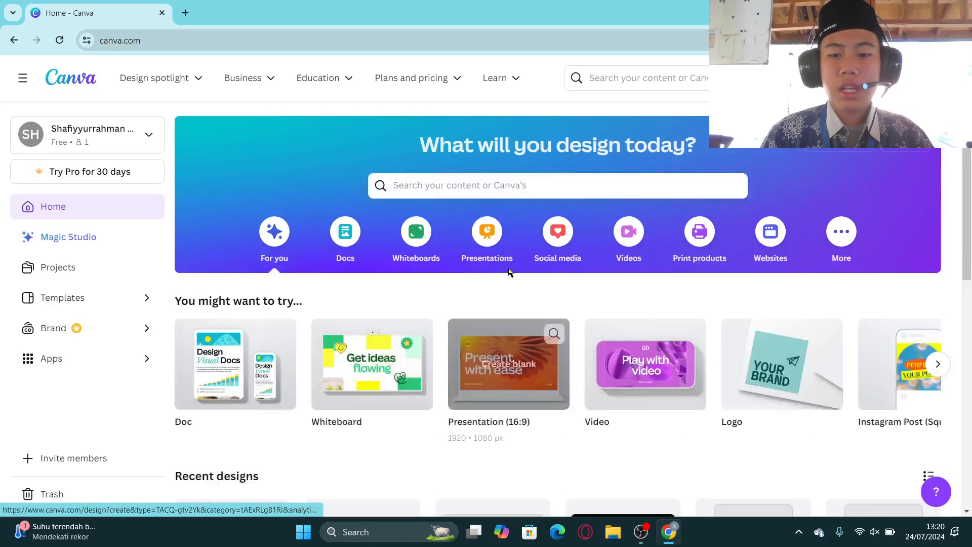
Replace the Canva tab with a new tab and open the Figma recents page on figma.com.
click(186, 13)
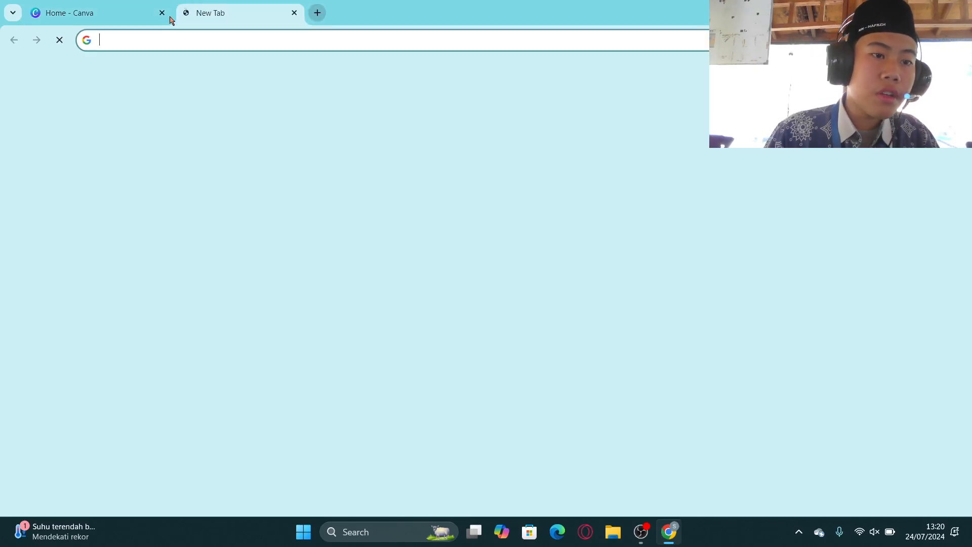
click(162, 13)
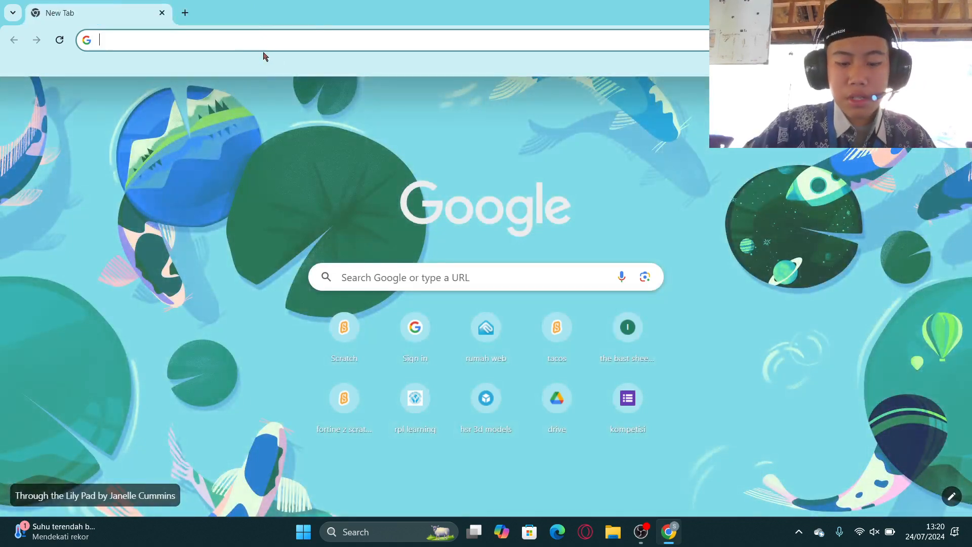
text(figmad)
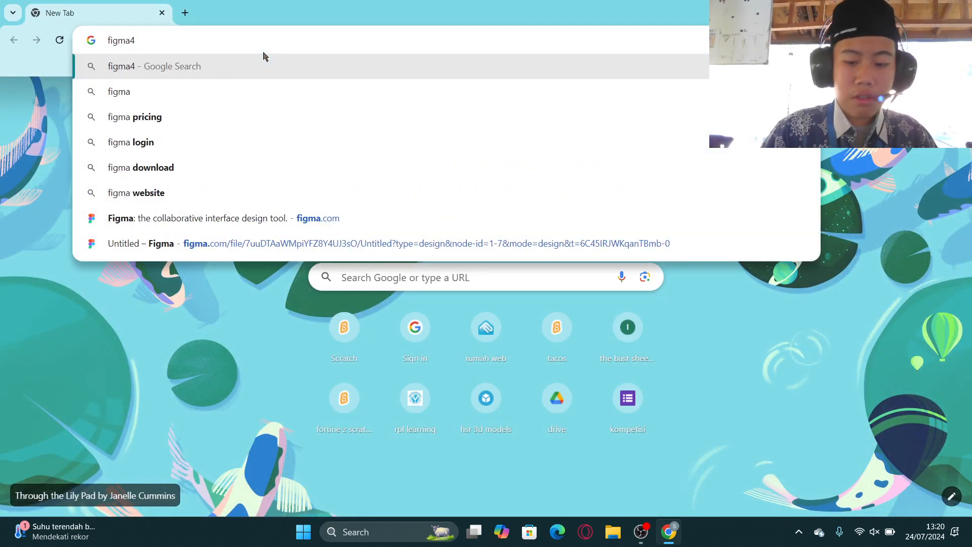
key(BackSpace)
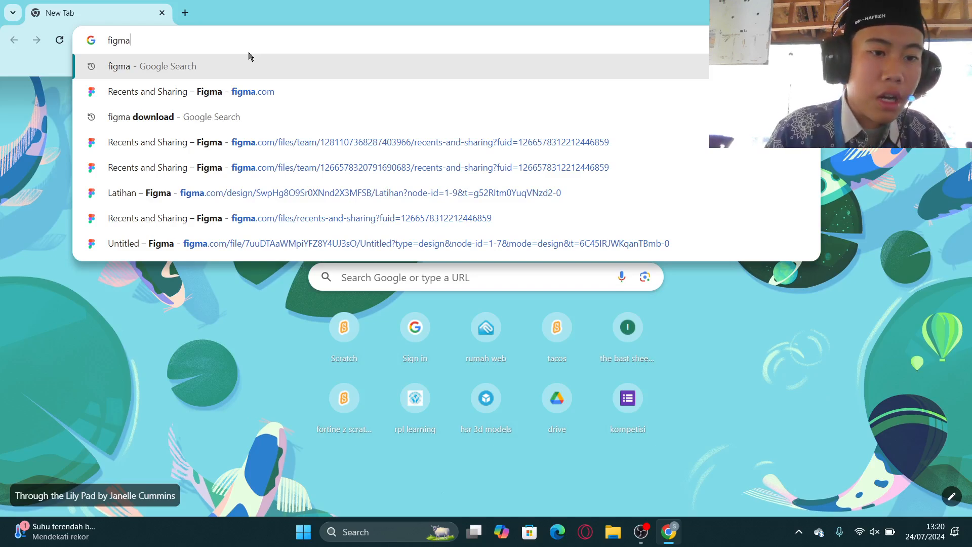
click(279, 93)
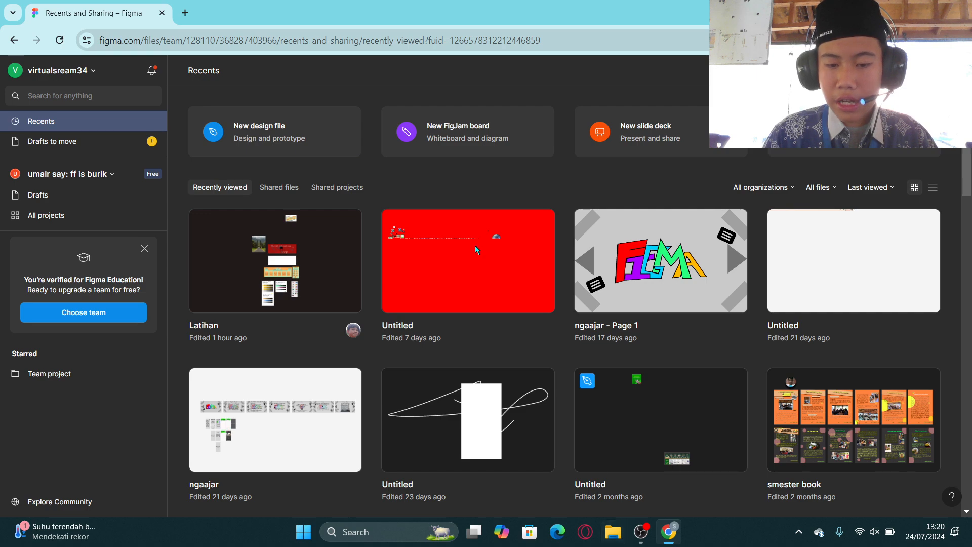
Replace the Figma tab with a new tab, search Google for figma download and pass the robot check.
click(185, 15)
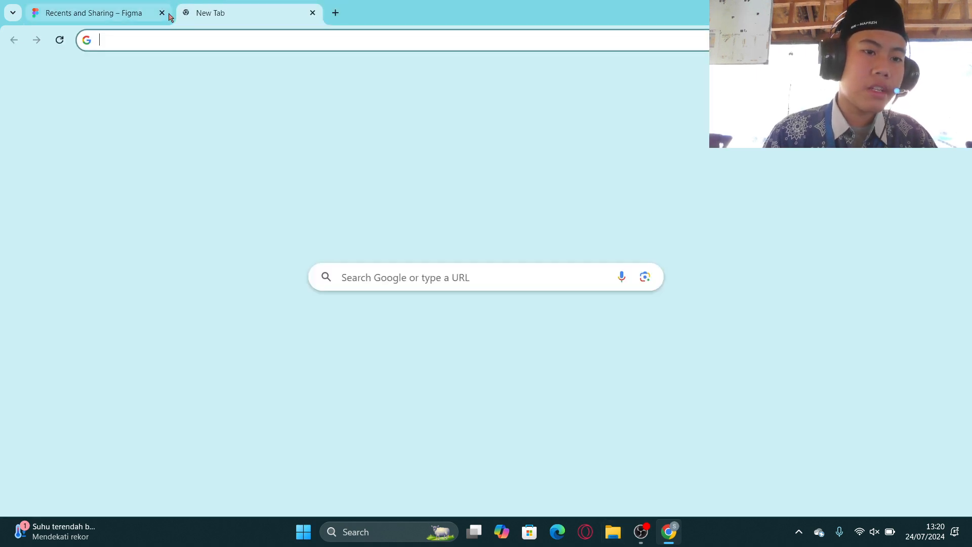
click(162, 13)
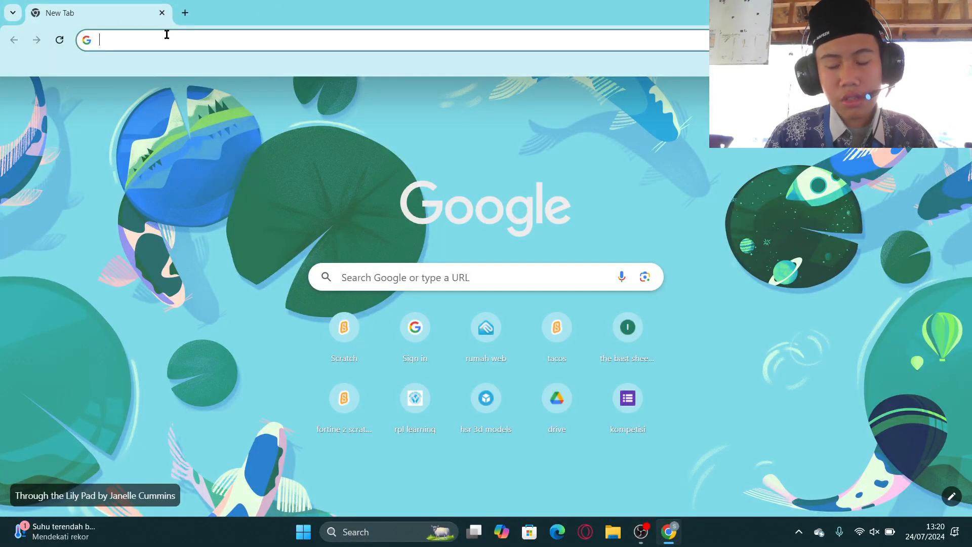
text(figma d)
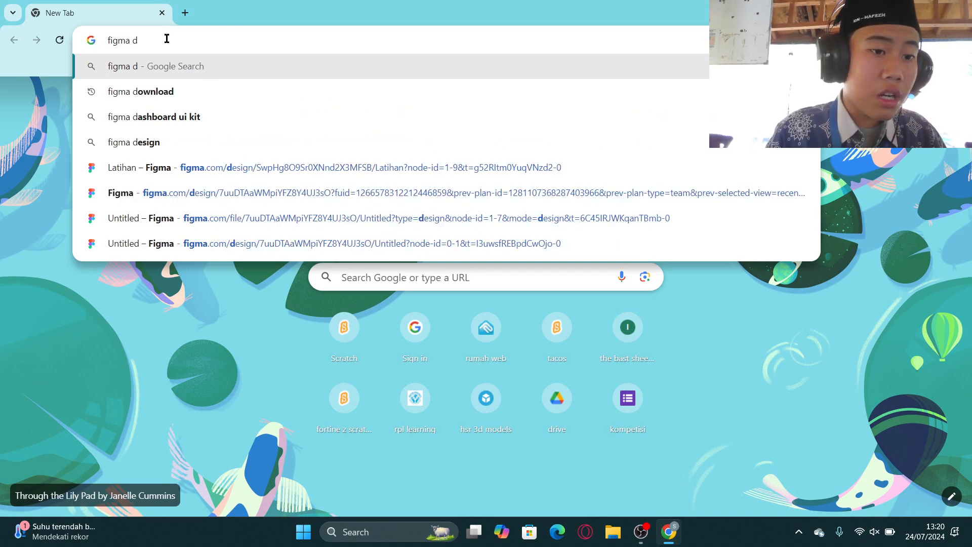
click(171, 90)
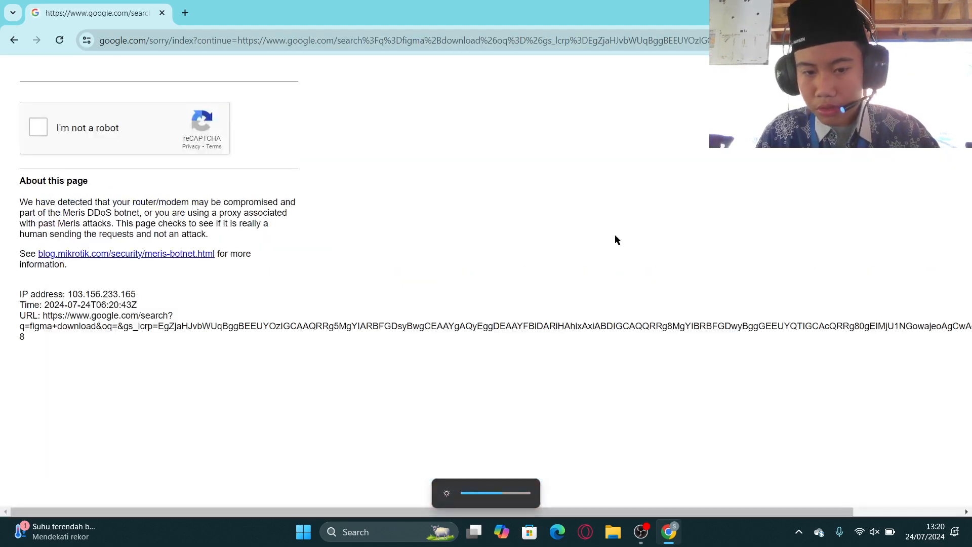
click(43, 128)
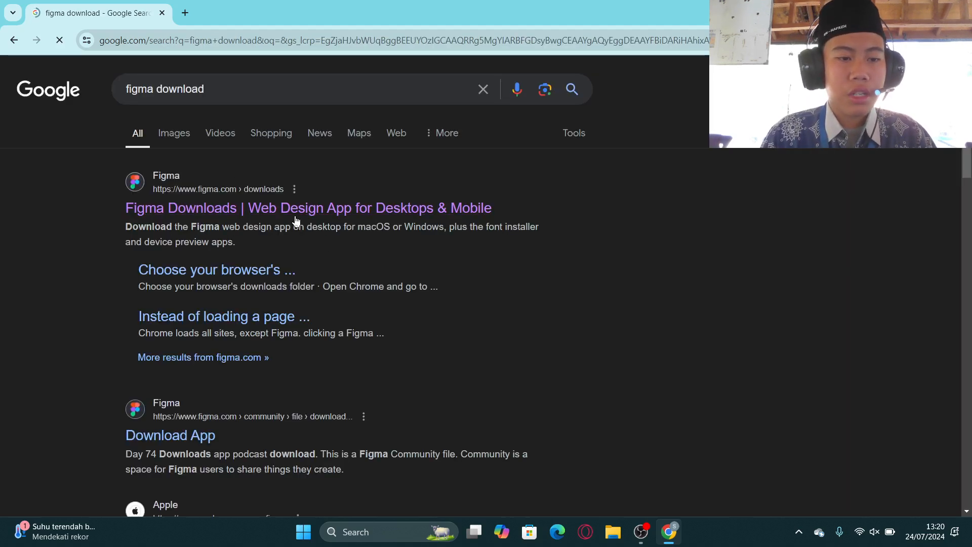
Open the Figma Downloads result and examine the desktop app download options for macOS and Windows.
click(305, 211)
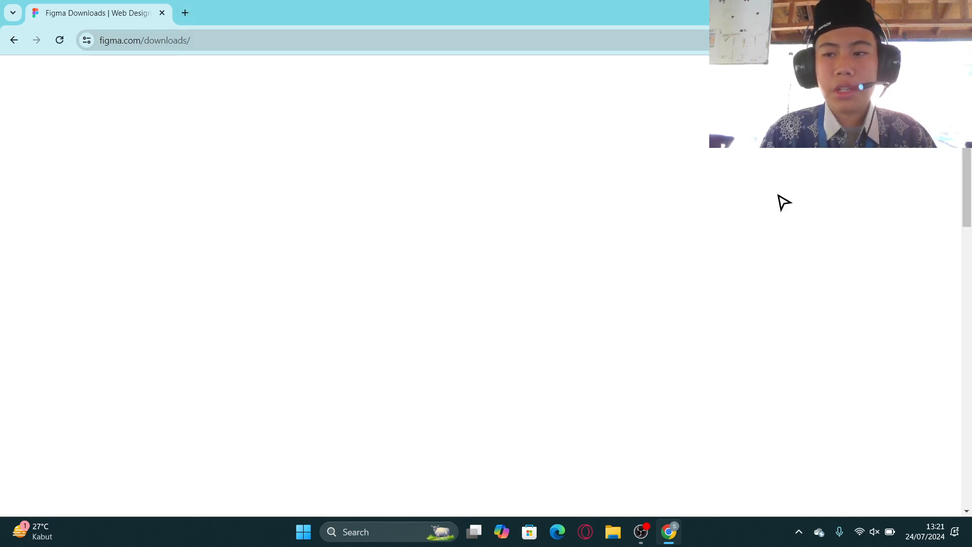
scroll(577, 241, down, 5)
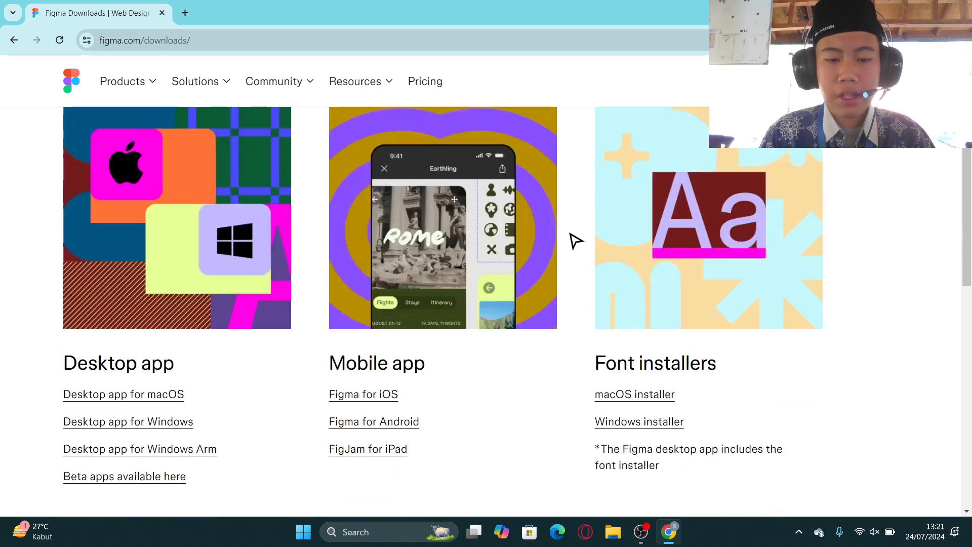
scroll(570, 233, up, 4)
scroll(570, 233, down, 4)
scroll(570, 233, up, 2)
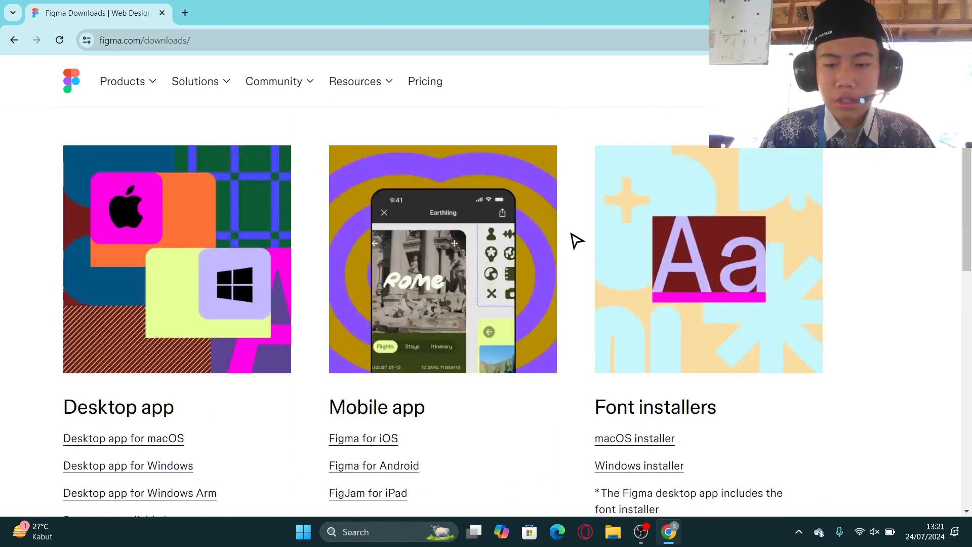
scroll(811, 277, down, 2)
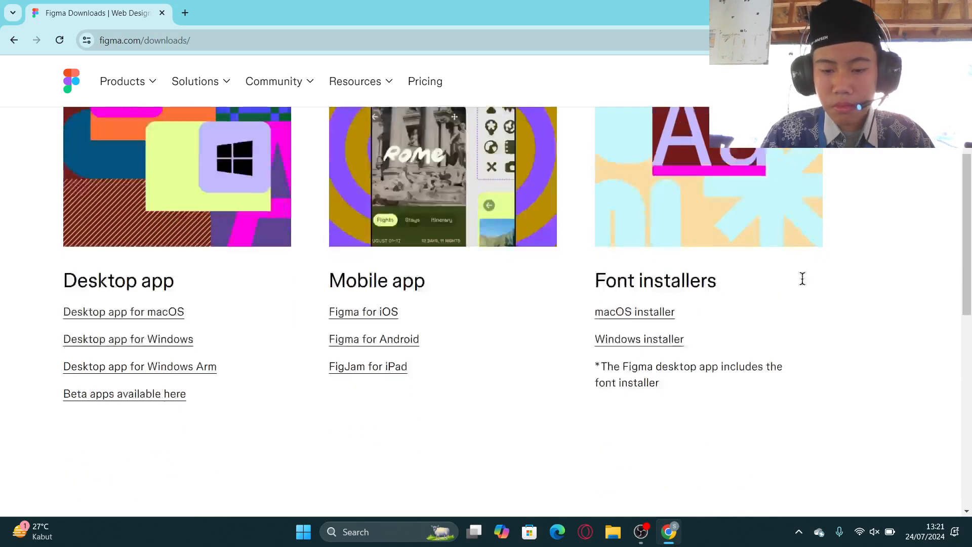
scroll(709, 298, up, 2)
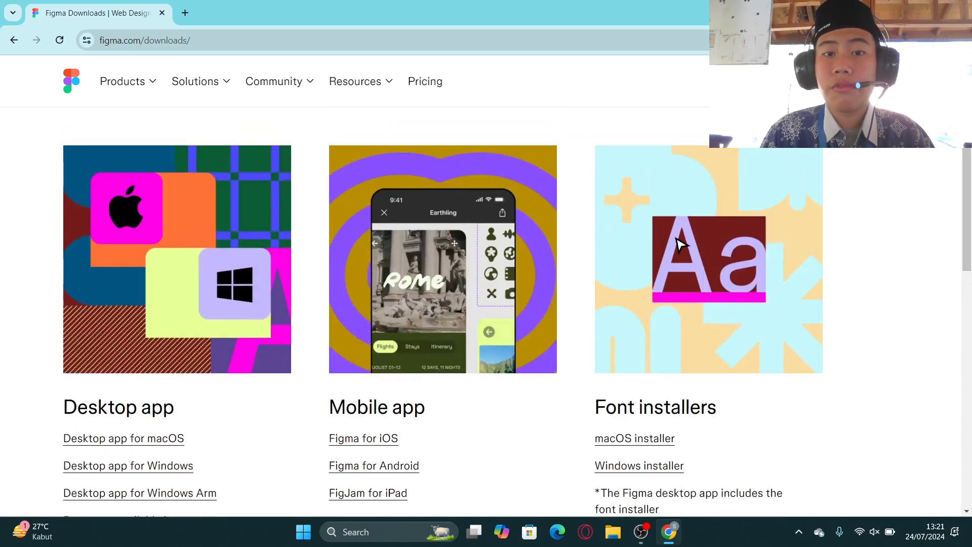
scroll(542, 329, down, 2)
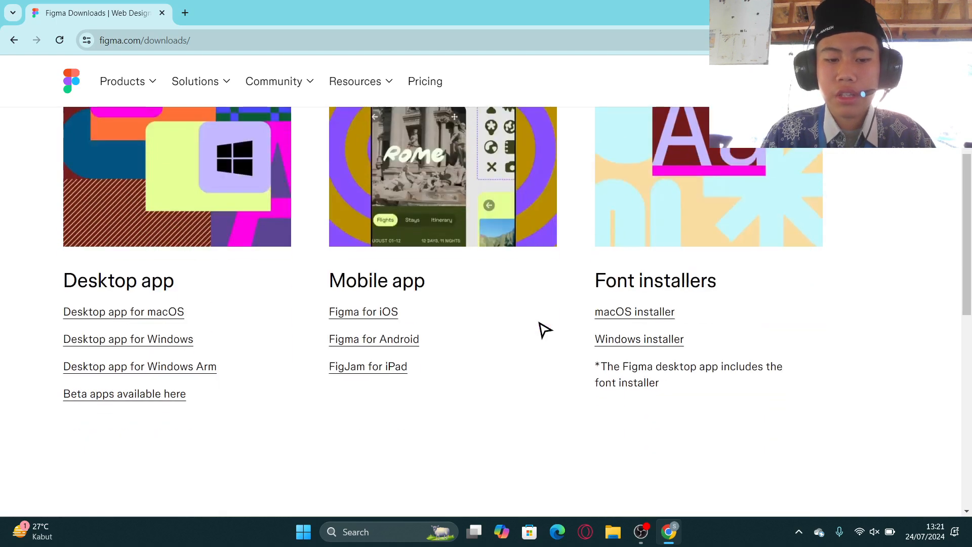
scroll(526, 332, up, 2)
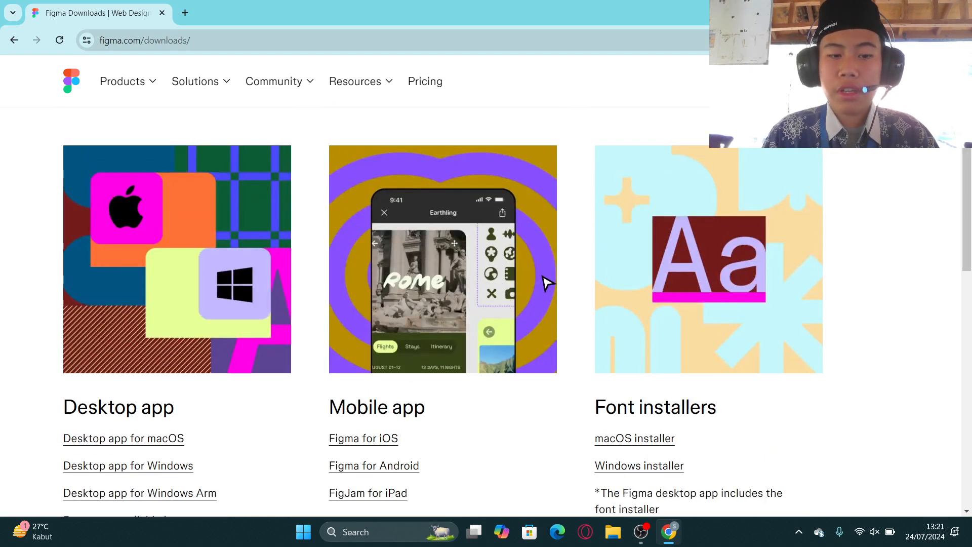
scroll(238, 341, down, 3)
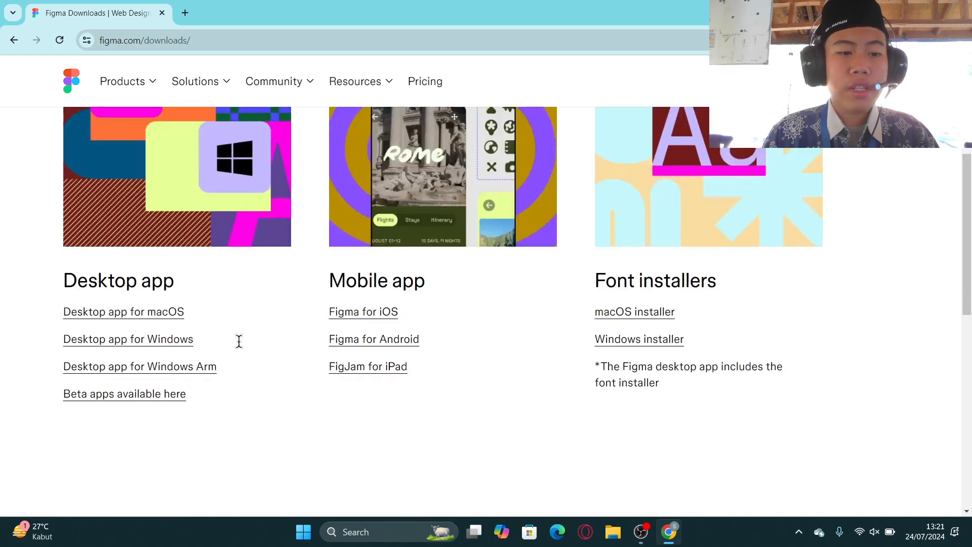
scroll(239, 278, up, 3)
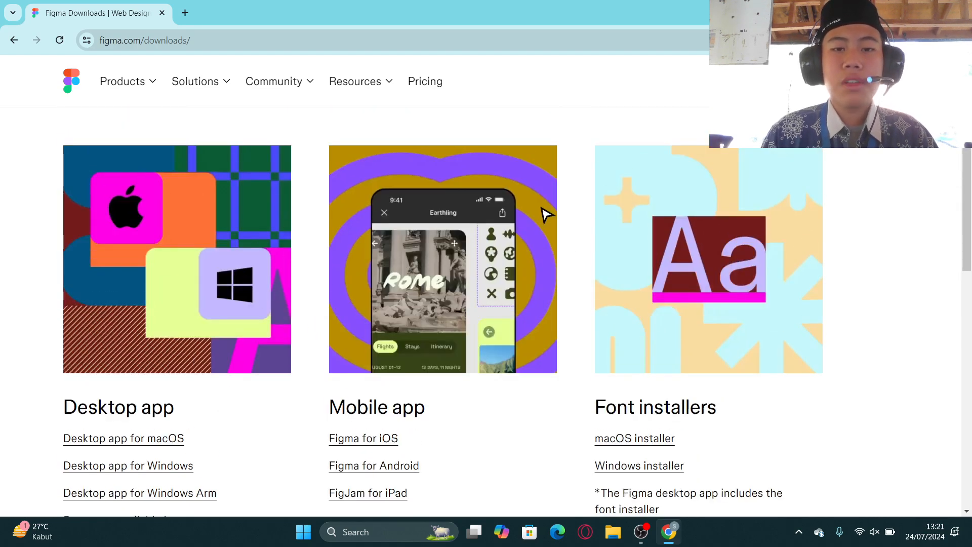
scroll(189, 328, down, 3)
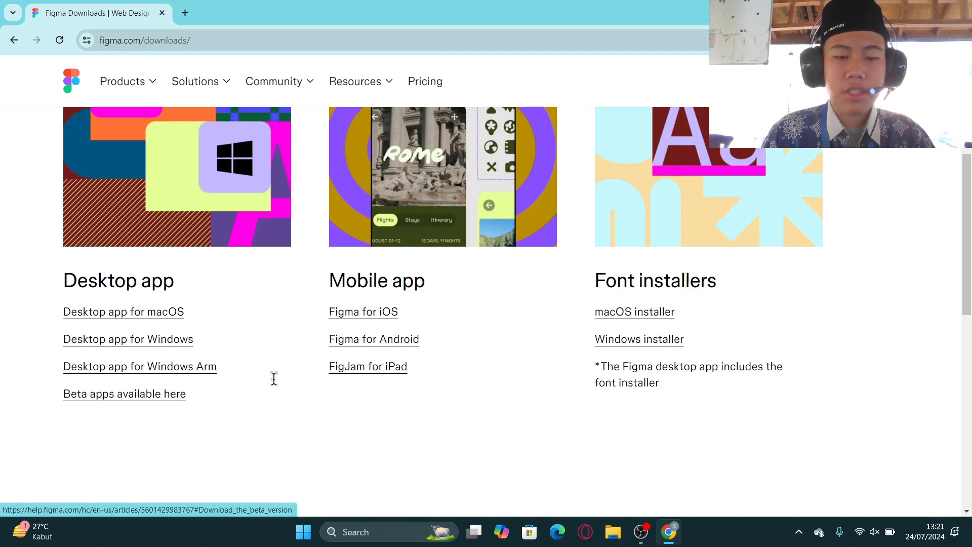
scroll(275, 384, up, 1)
scroll(284, 388, down, 1)
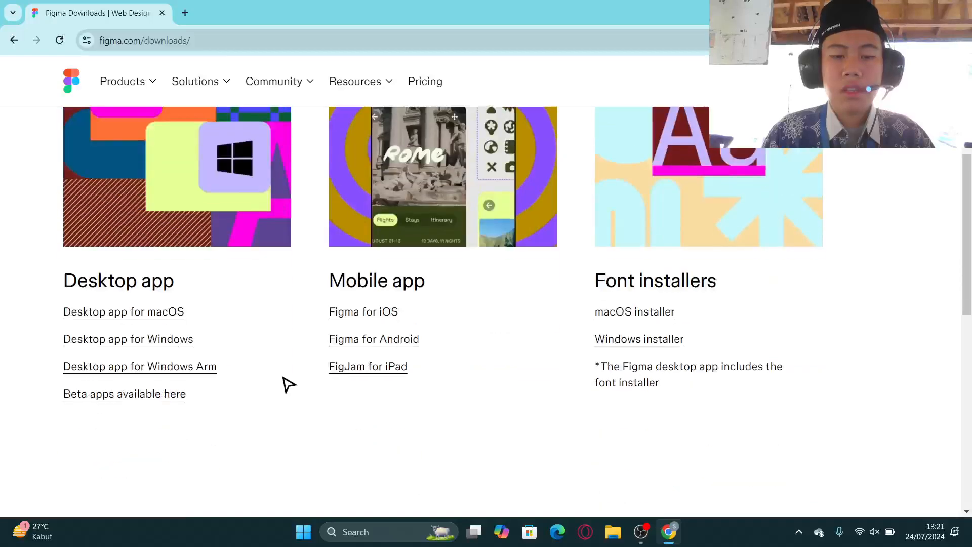
scroll(304, 372, up, 3)
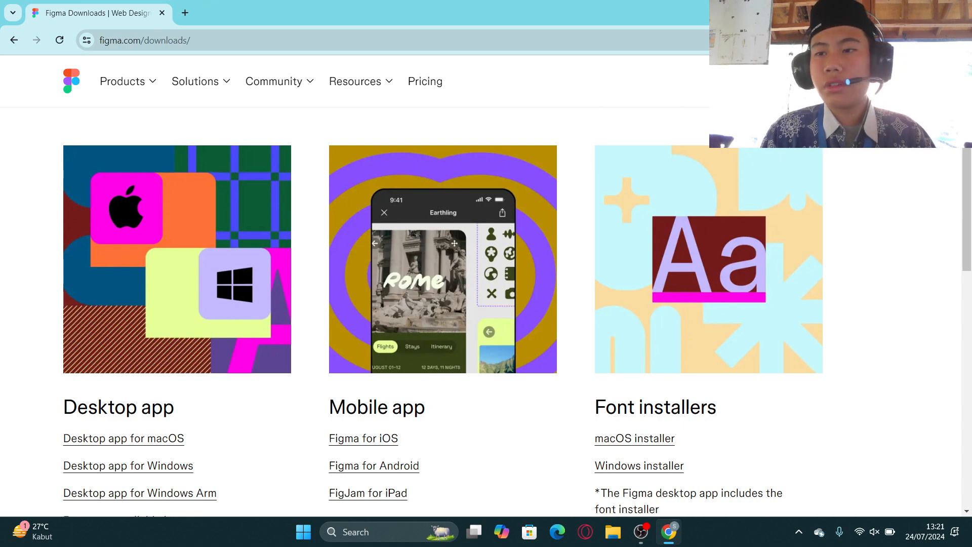
Close the browser and launch the installed Figma desktop app through Windows search.
click(957, 10)
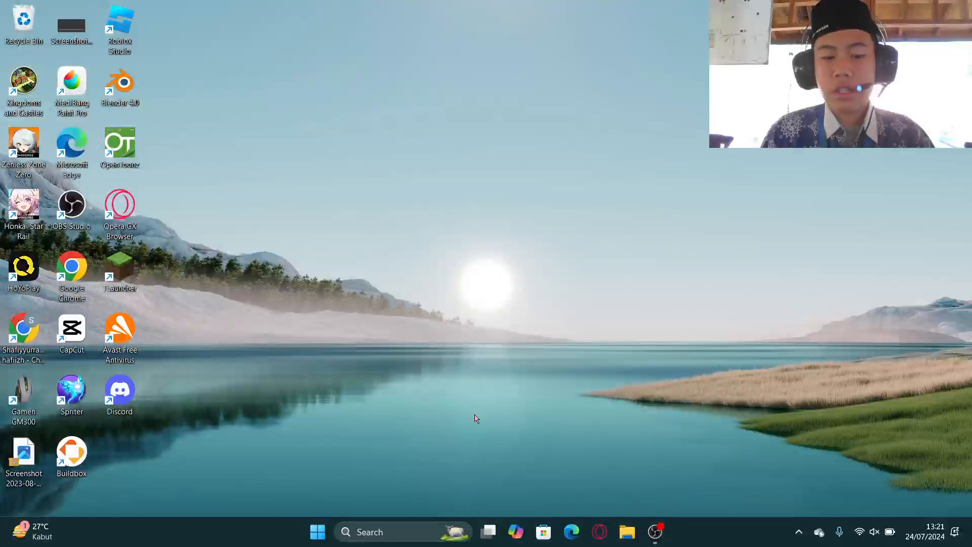
click(392, 527)
text(figma)
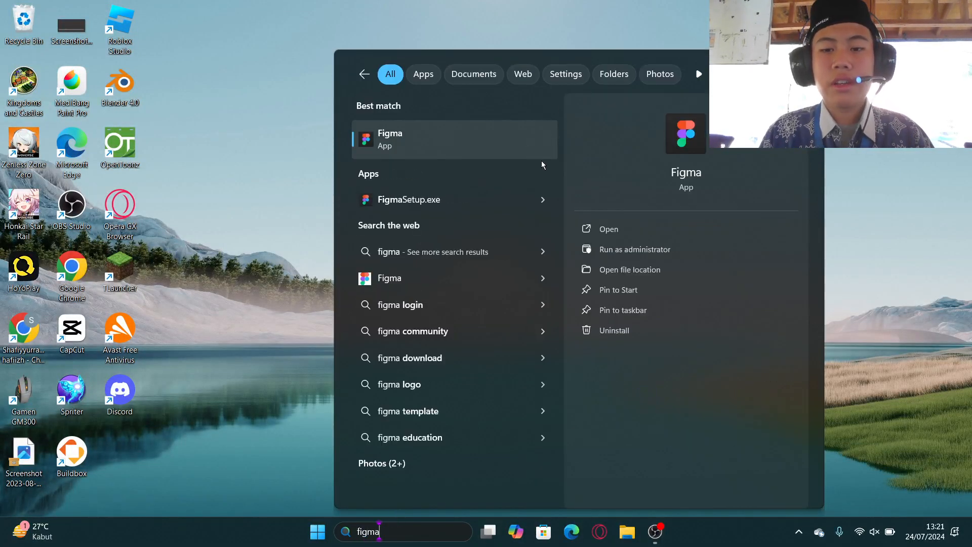
click(635, 229)
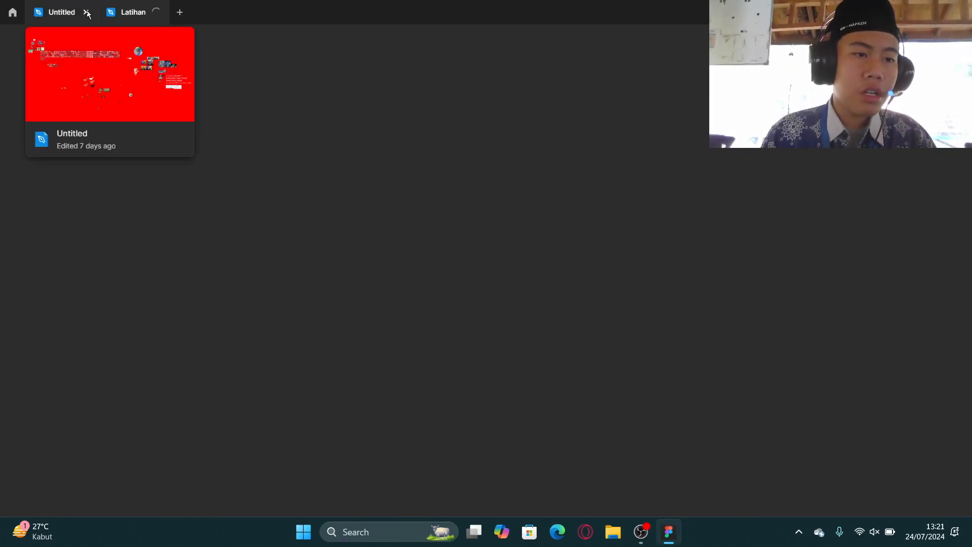
Close the Untitled file tab, return to the Figma home screen and create a new design file.
click(86, 12)
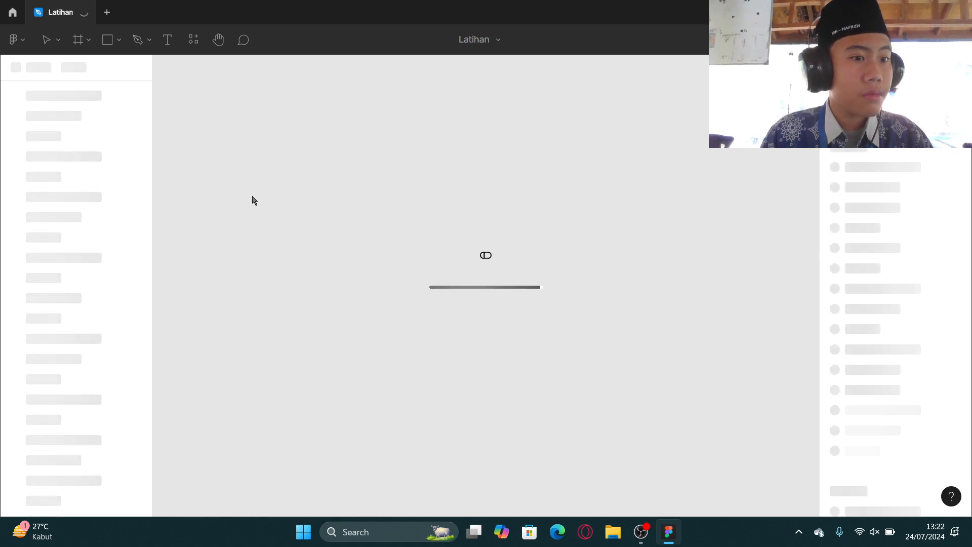
click(12, 13)
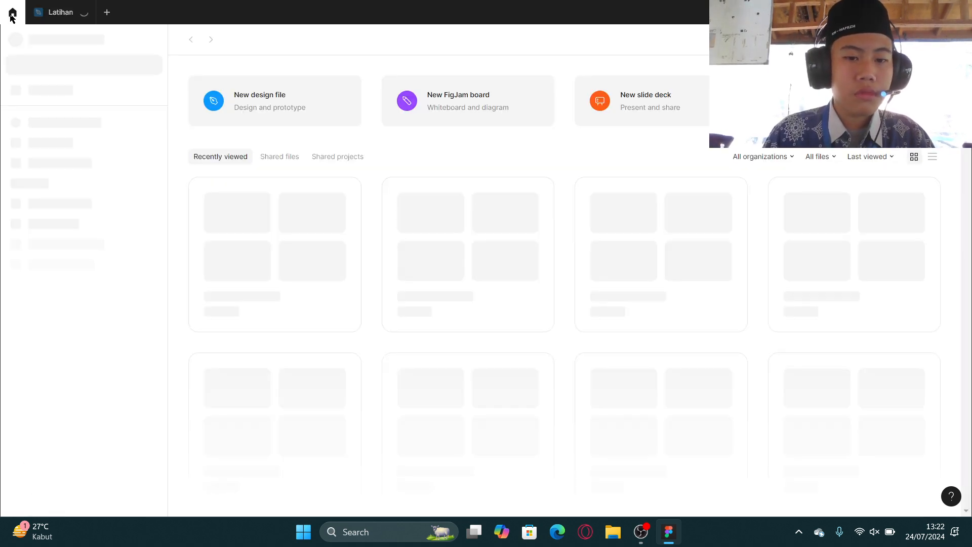
click(298, 123)
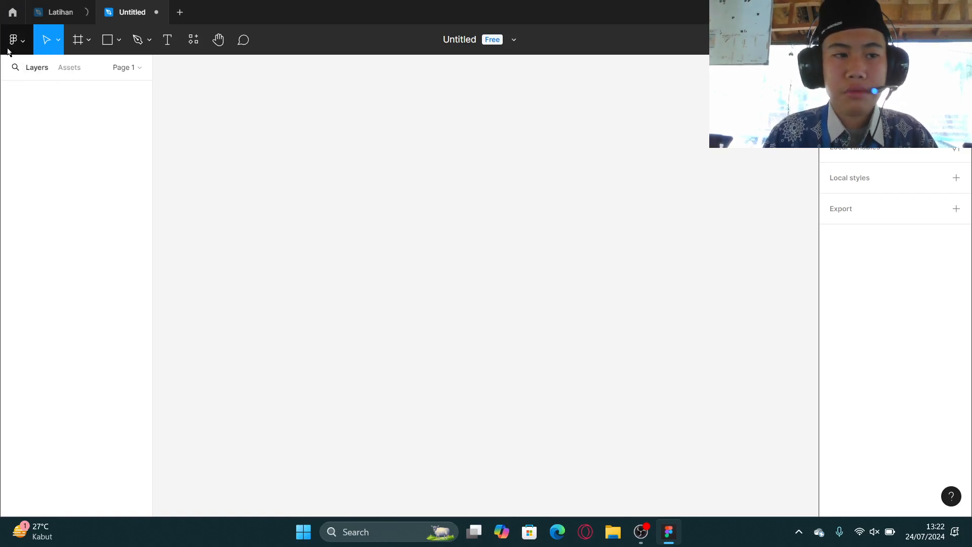
Try light mode, then switch the interface theme to dark mode through quick actions.
click(23, 48)
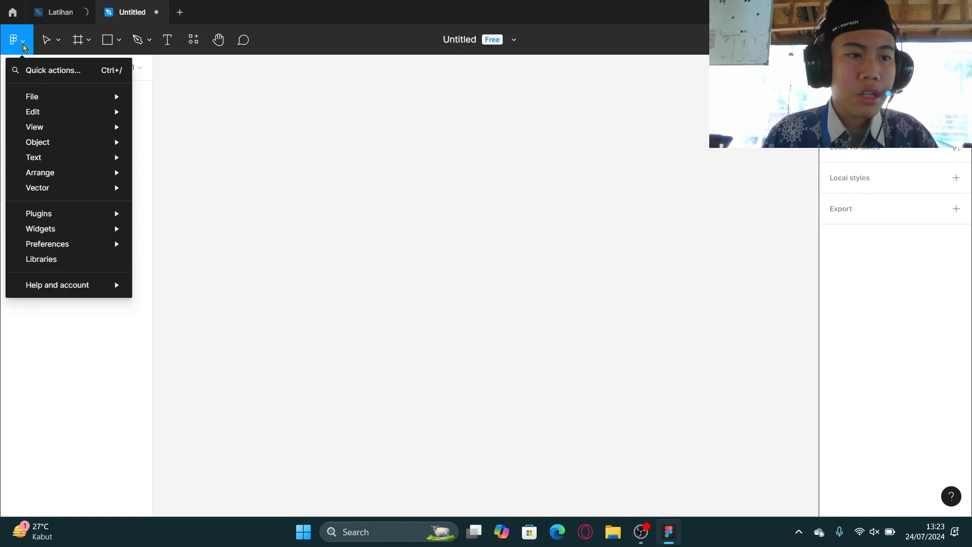
click(52, 76)
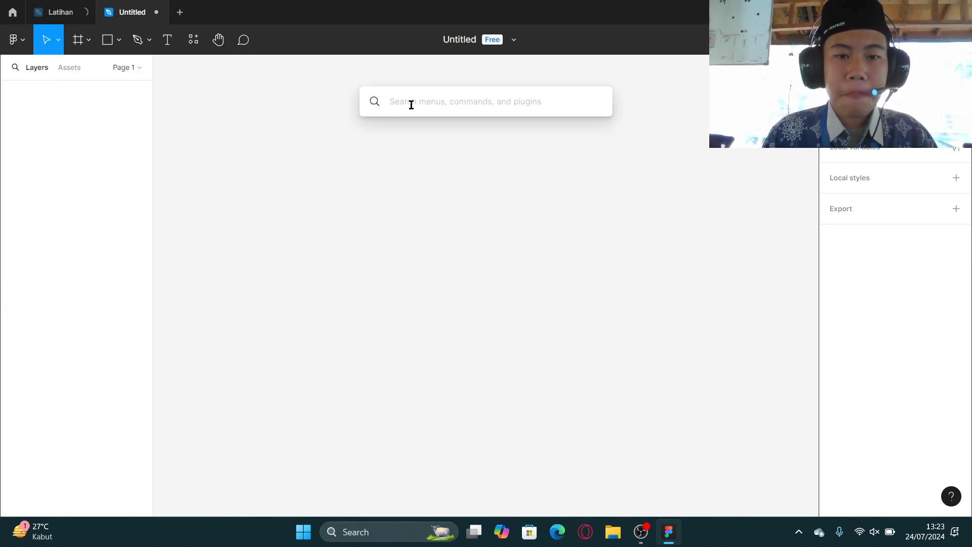
text(ligh)
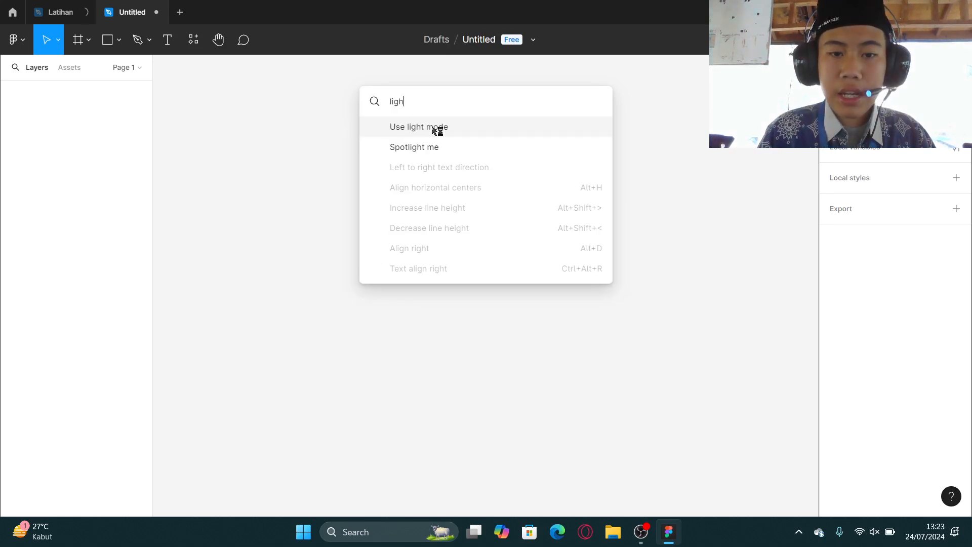
click(434, 128)
click(15, 41)
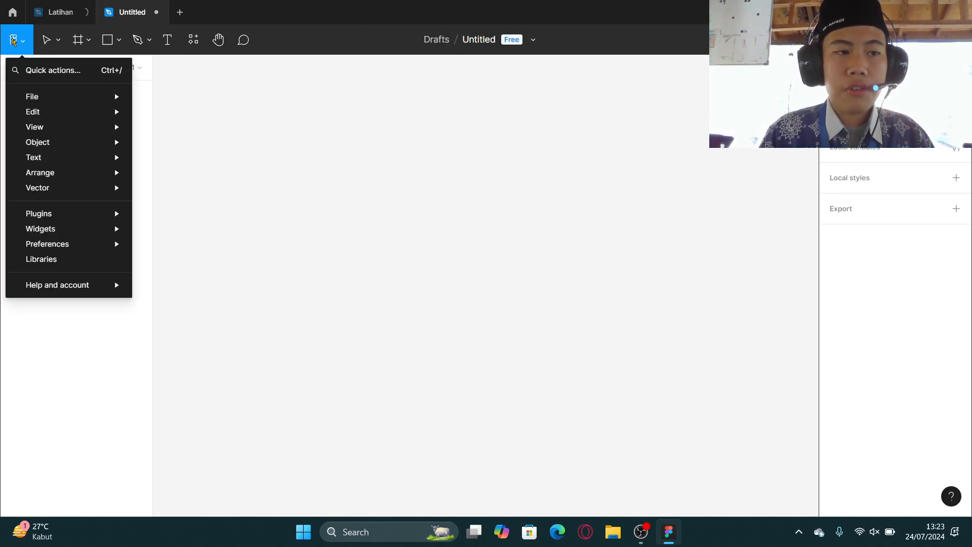
click(47, 72)
text(dark)
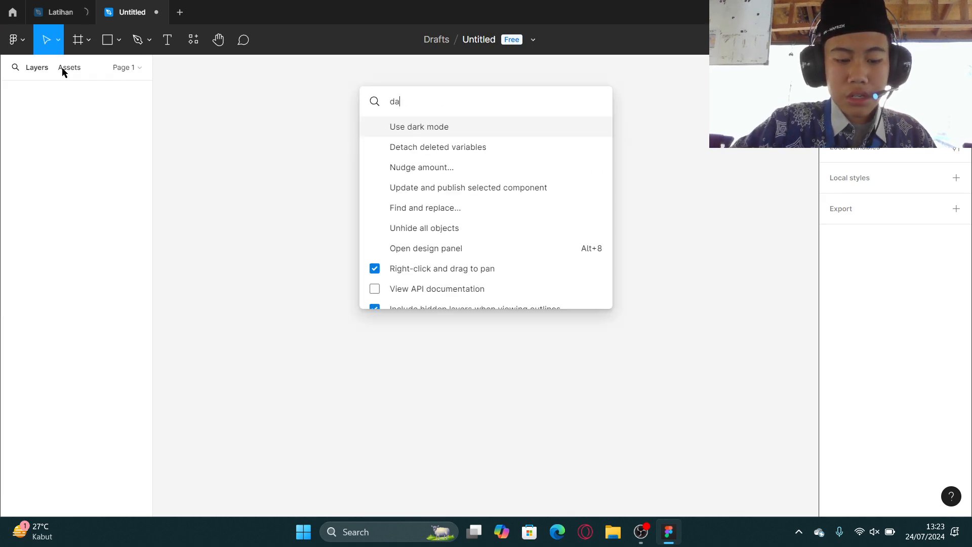
click(402, 126)
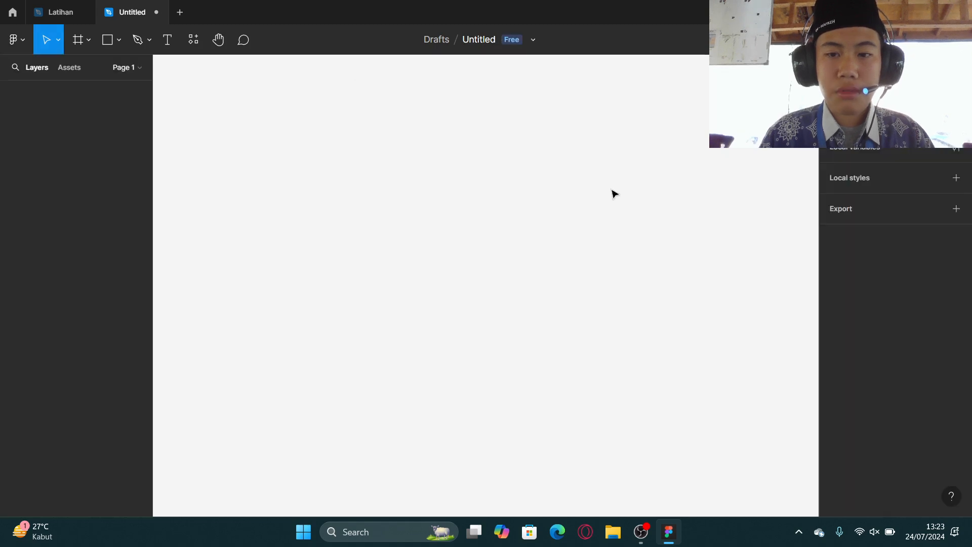
Switch the interface theme back to light mode through quick actions.
click(19, 43)
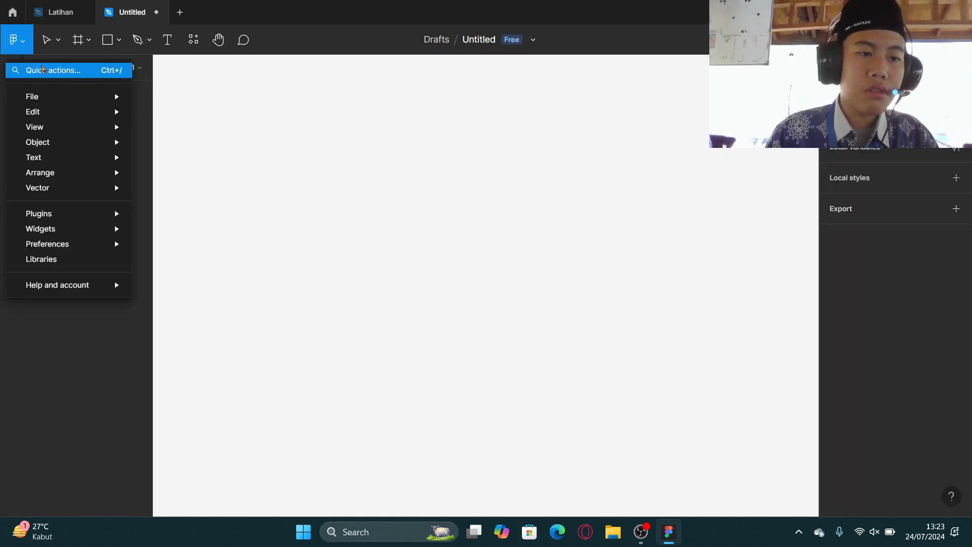
click(43, 70)
text(lig)
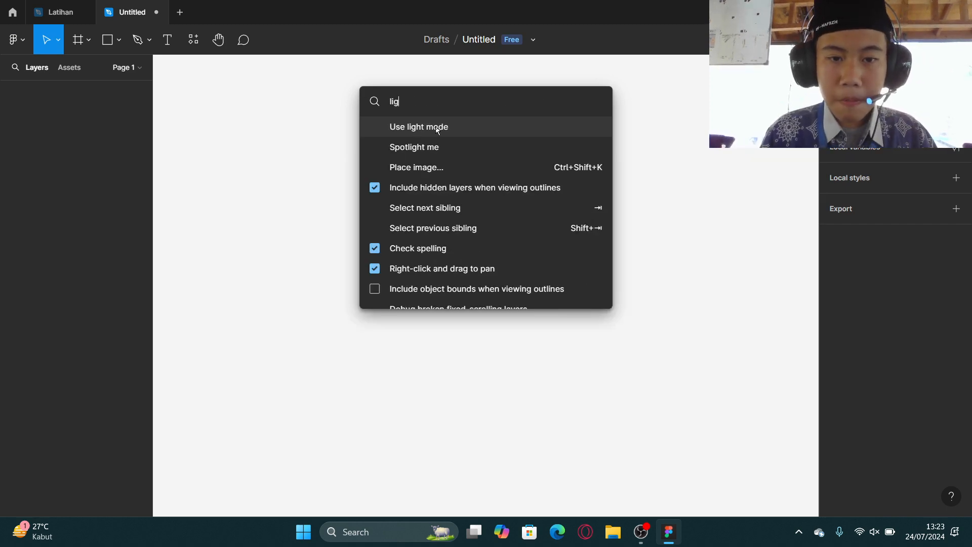
click(438, 130)
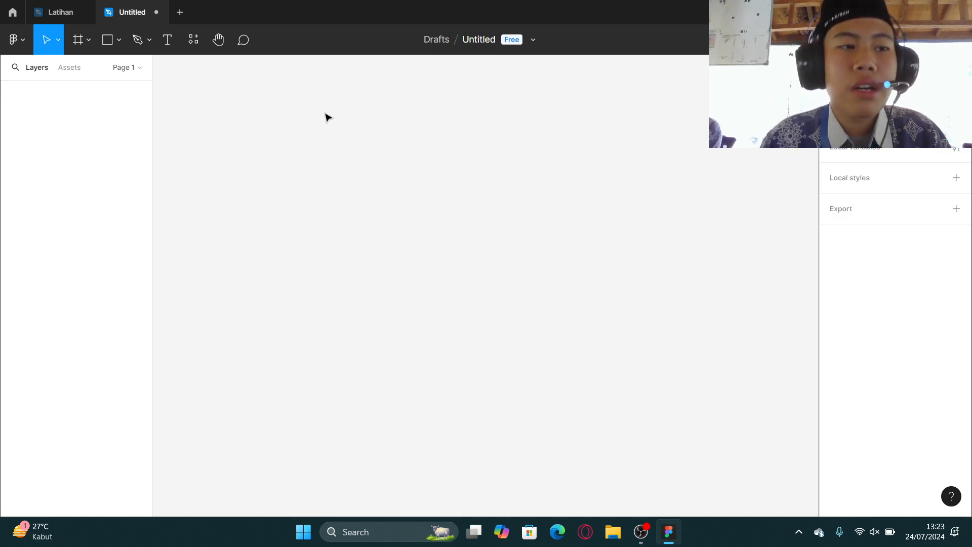
Draw a rectangle about 278 × 213 on the canvas with the Rectangle tool.
click(59, 42)
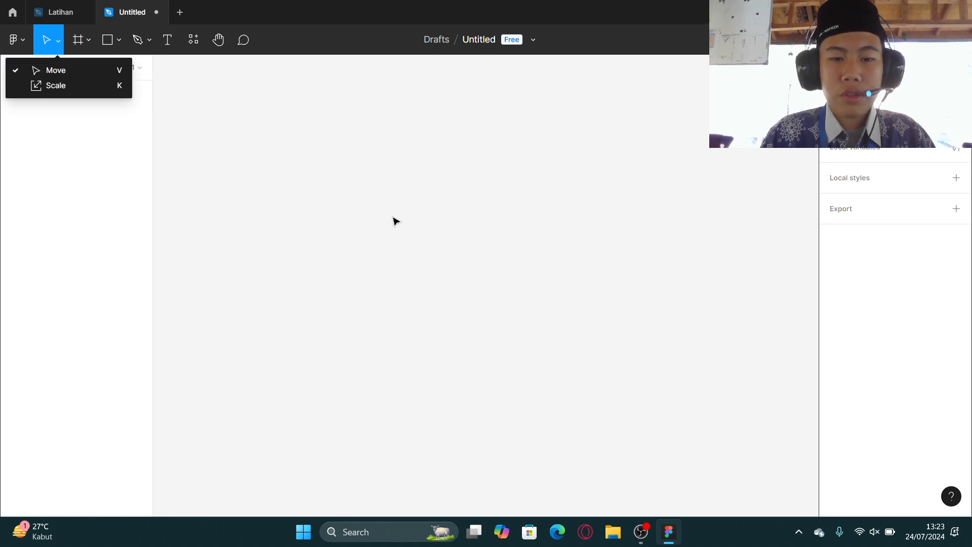
click(115, 42)
click(119, 40)
click(117, 70)
drag(447, 256, 322, 160)
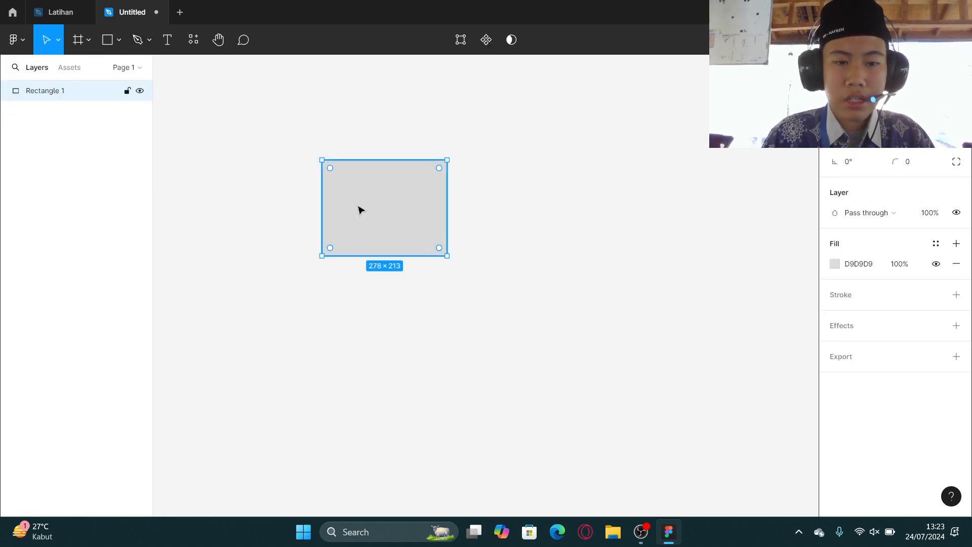
Move the rectangle further right on the canvas.
scroll(390, 197, up, 5)
click(547, 207)
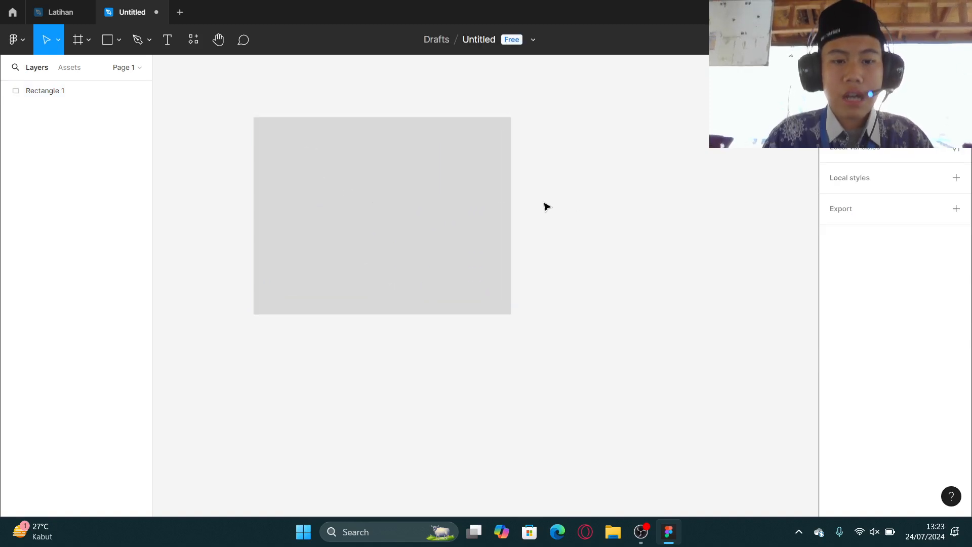
click(397, 223)
drag(397, 223, 478, 231)
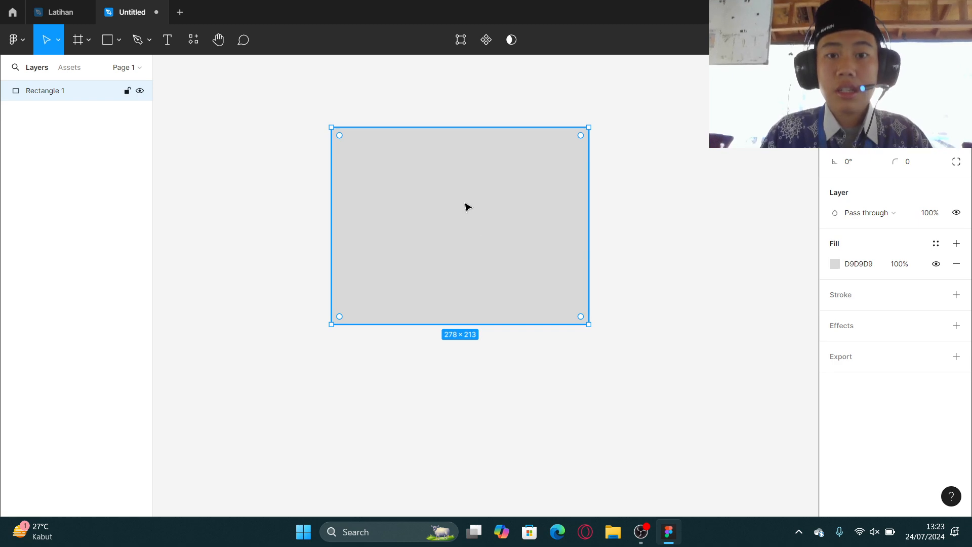
drag(467, 219, 729, 250)
Duplicate the rectangle and set the duplicate's fill to 3C3C3C.
key(ctrl+d)
click(835, 264)
click(806, 152)
Rearrange the two rectangles and delete the original light grey one.
drag(451, 224, 475, 210)
drag(694, 214, 658, 217)
click(440, 208)
drag(441, 209, 410, 211)
key(Delete)
Delete the dark rectangle and undo the deletion.
click(628, 209)
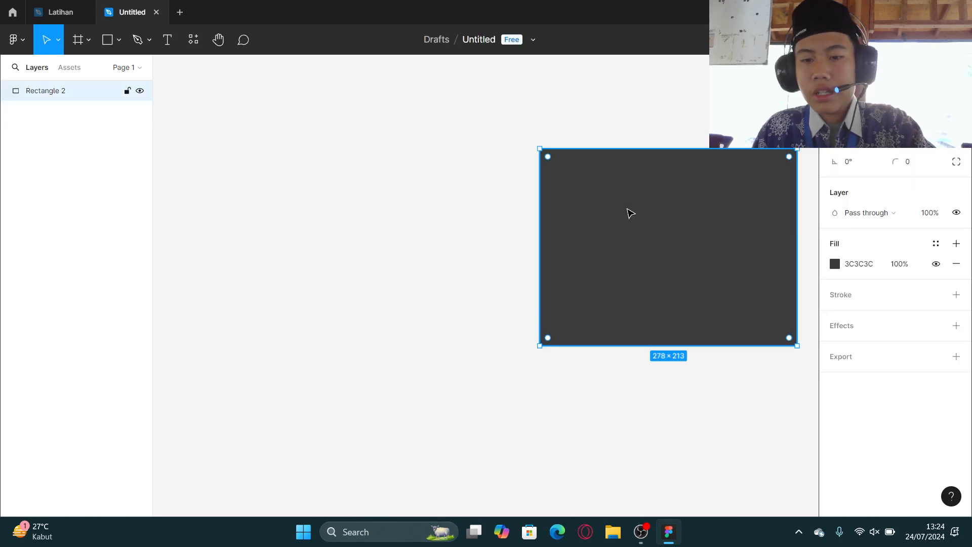
key(Delete)
key(ctrl+z)
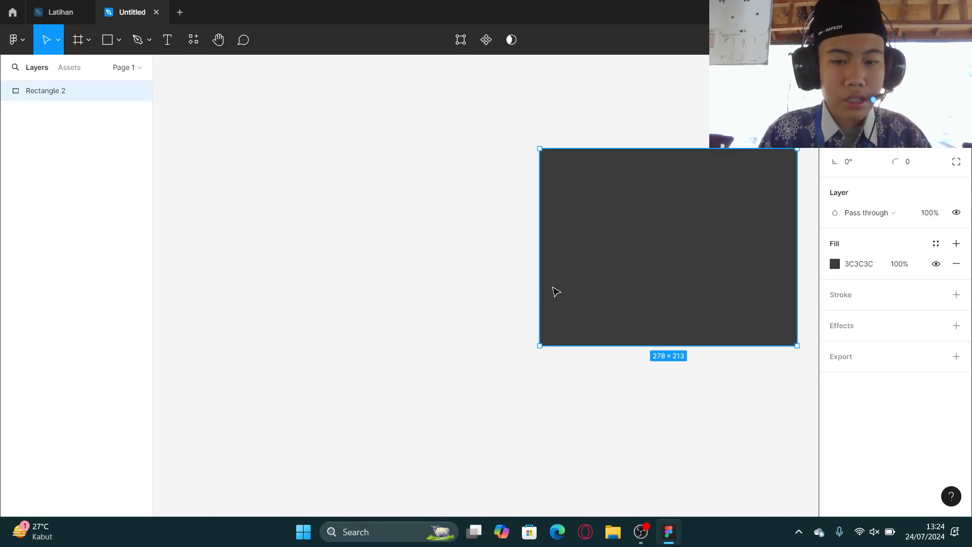
Move the dark rectangle toward the middle of the canvas.
drag(608, 296, 372, 275)
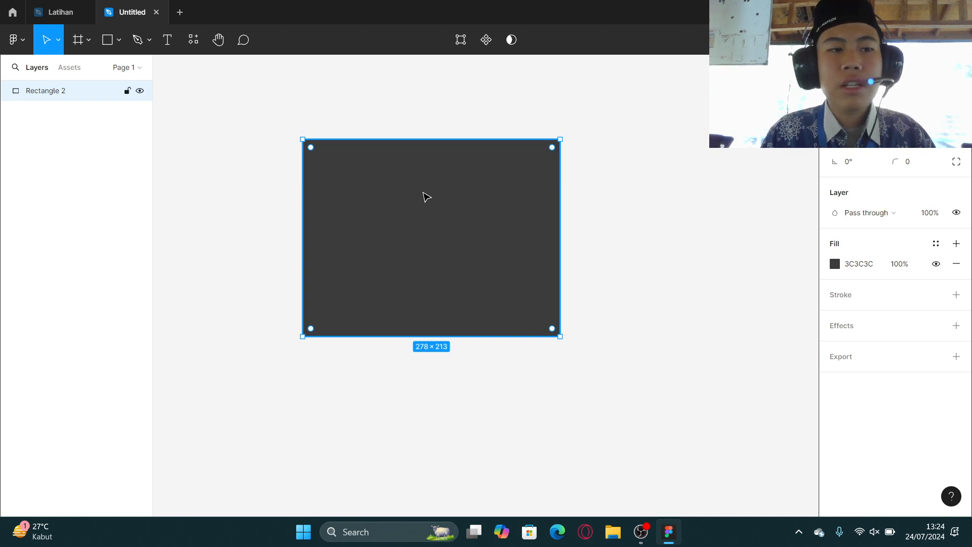
click(58, 44)
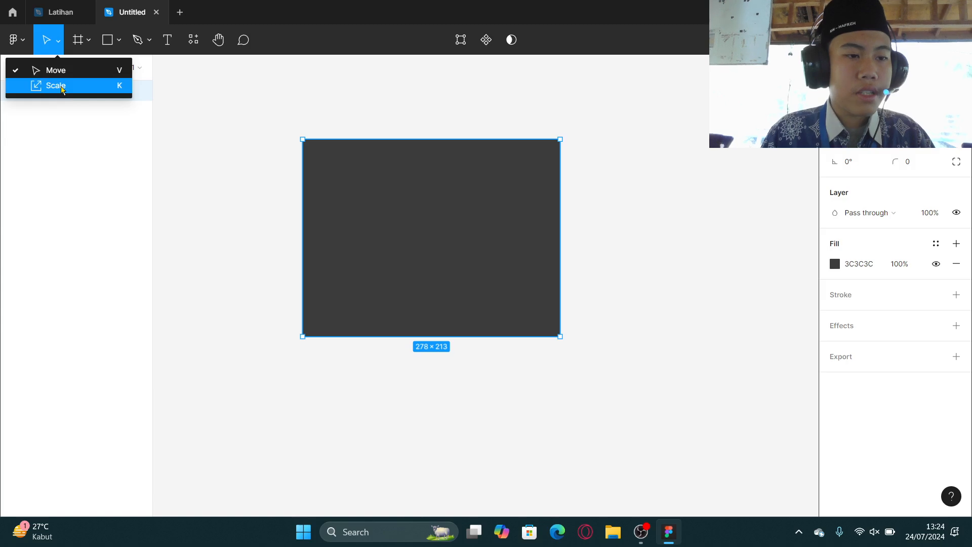
click(336, 127)
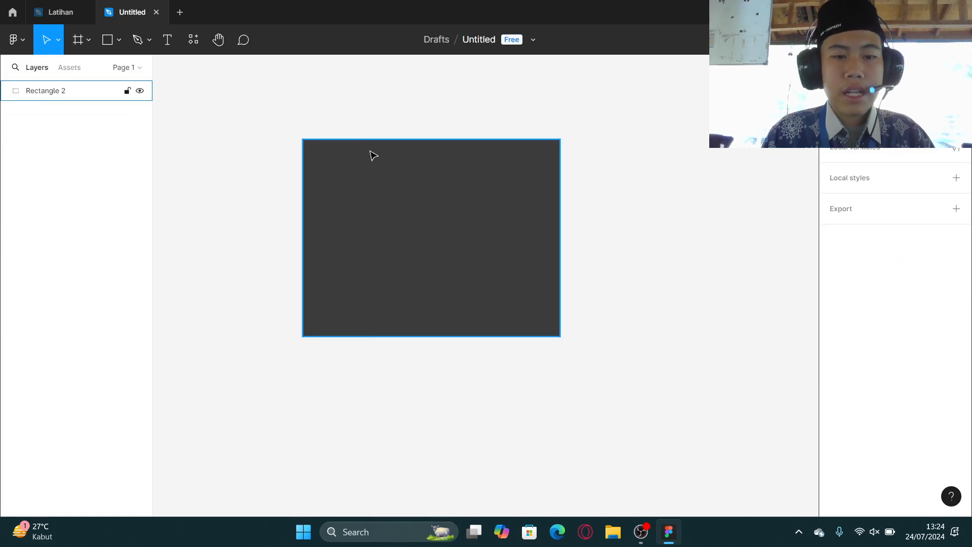
click(378, 158)
scroll(377, 158, down, 3)
scroll(399, 165, up, 1)
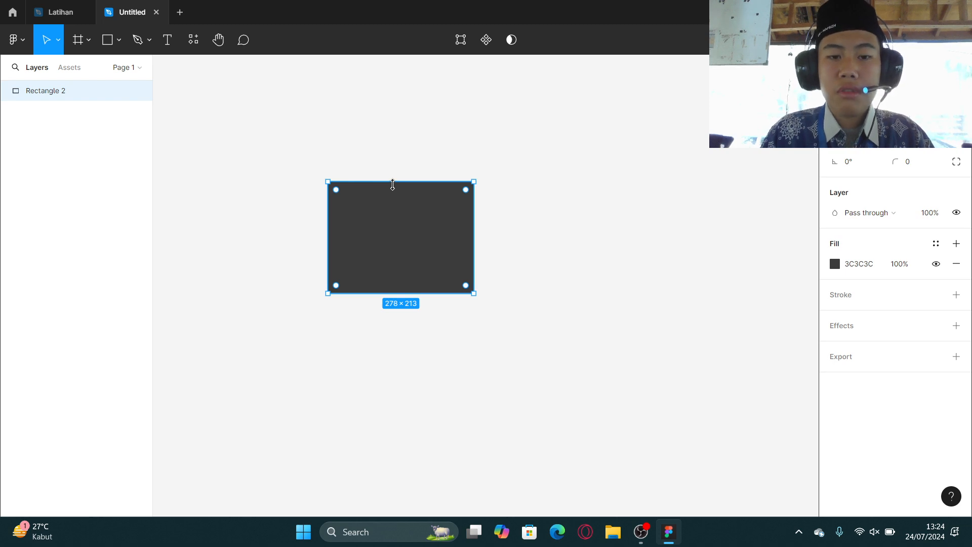
Stretch the rectangle taller to about 351 and wider to about 426, then undo both resizes.
drag(393, 185, 391, 109)
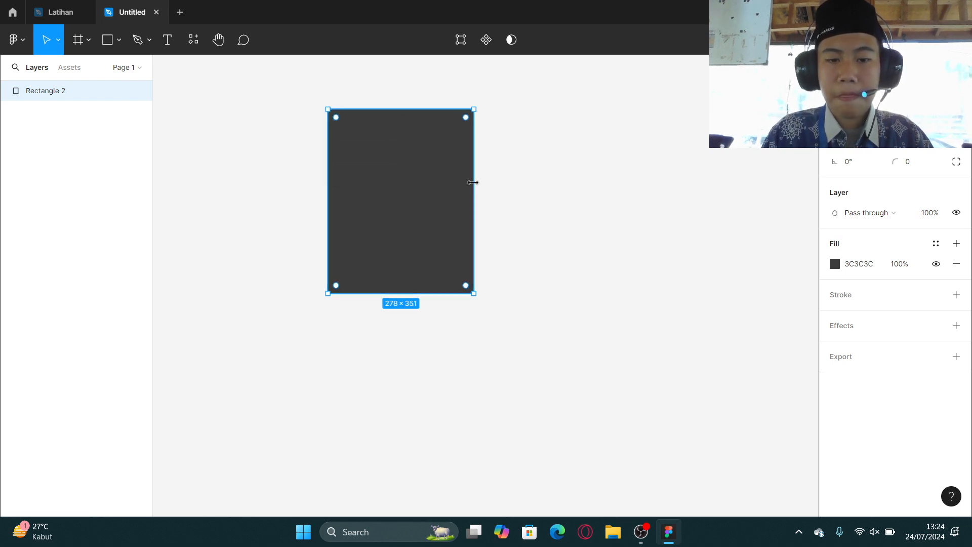
drag(473, 180, 551, 190)
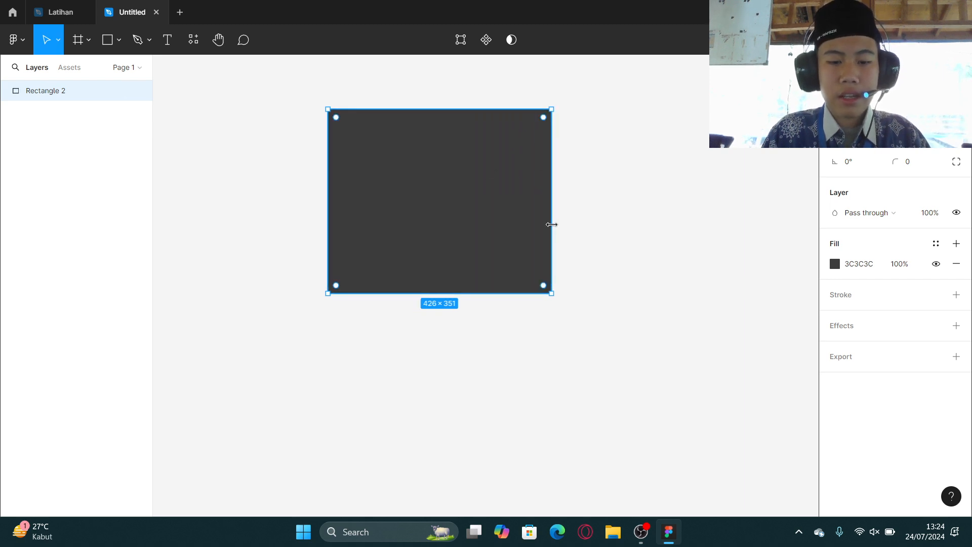
key(ctrl+z)
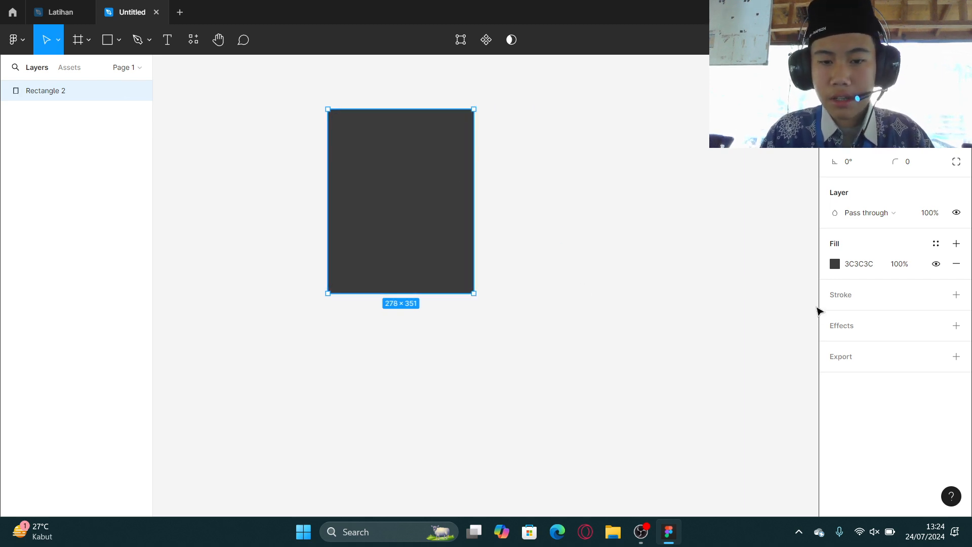
key(ctrl+z)
Fill the rectangle with the image crousel thumnail from the Downloads ig crousel motivation folder.
click(836, 264)
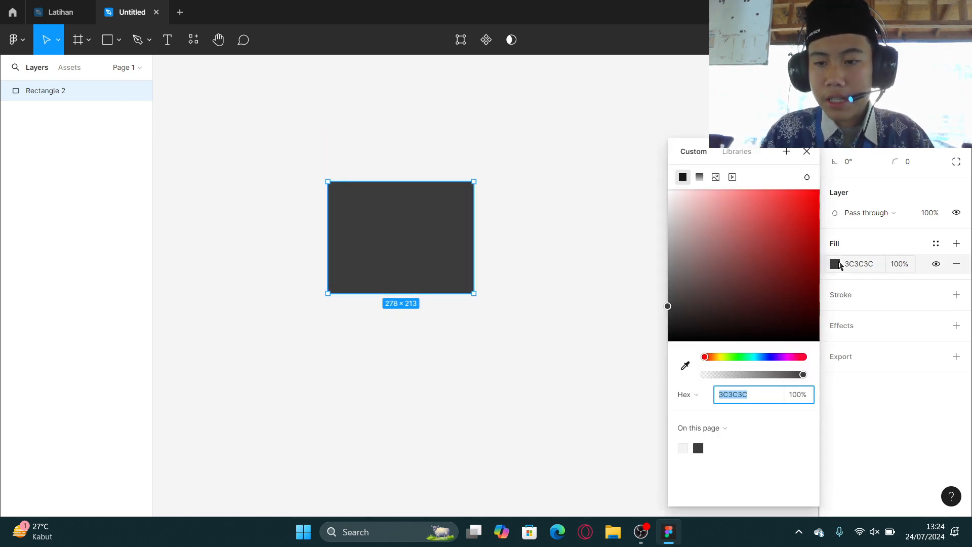
click(716, 177)
click(735, 272)
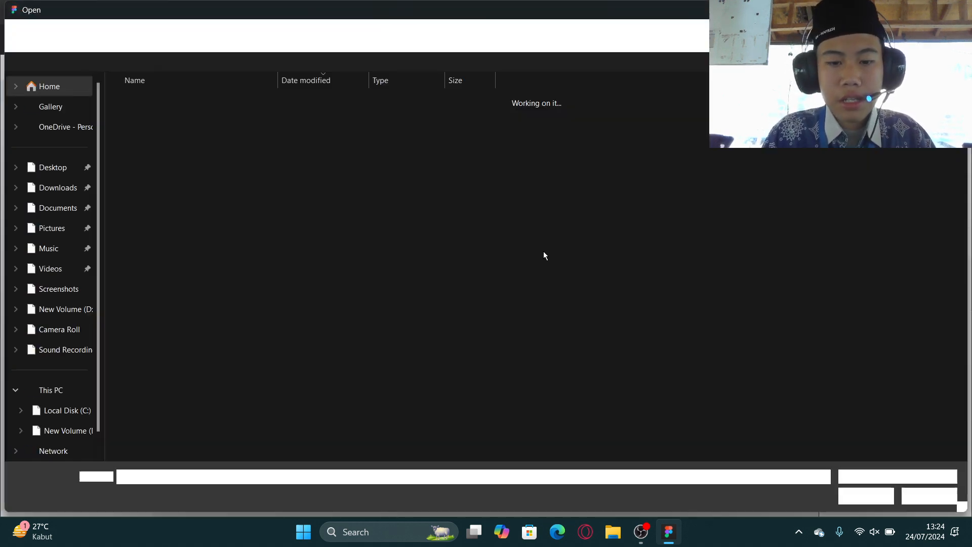
click(163, 118)
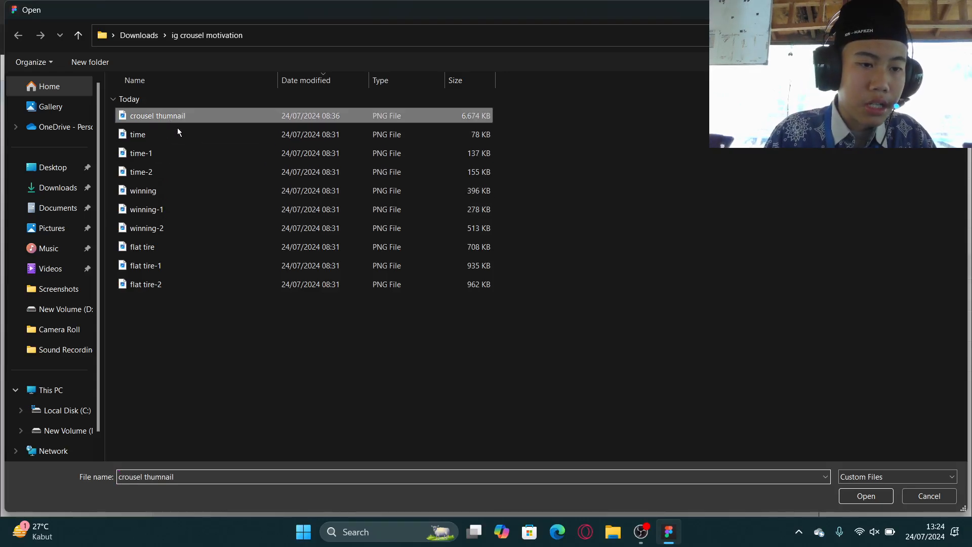
click(842, 500)
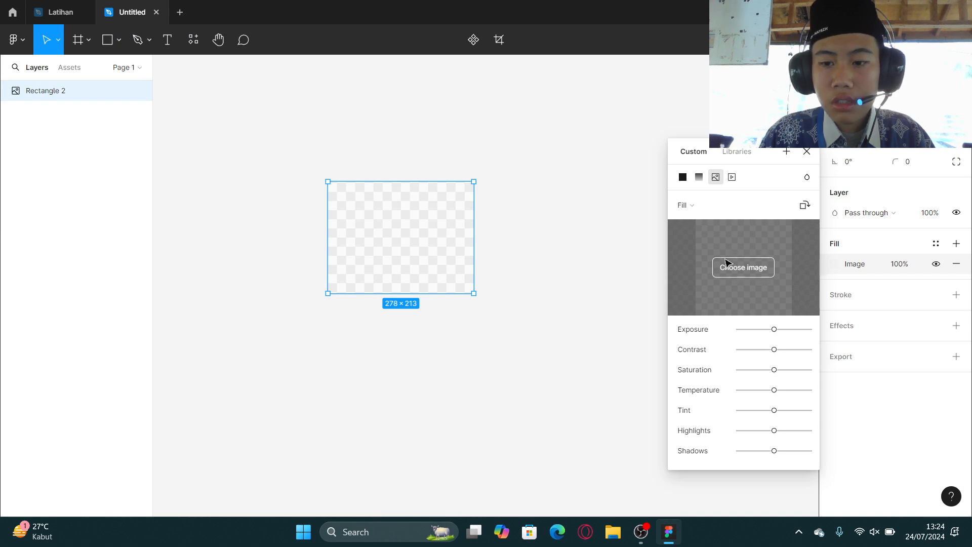
scroll(362, 233, up, 5)
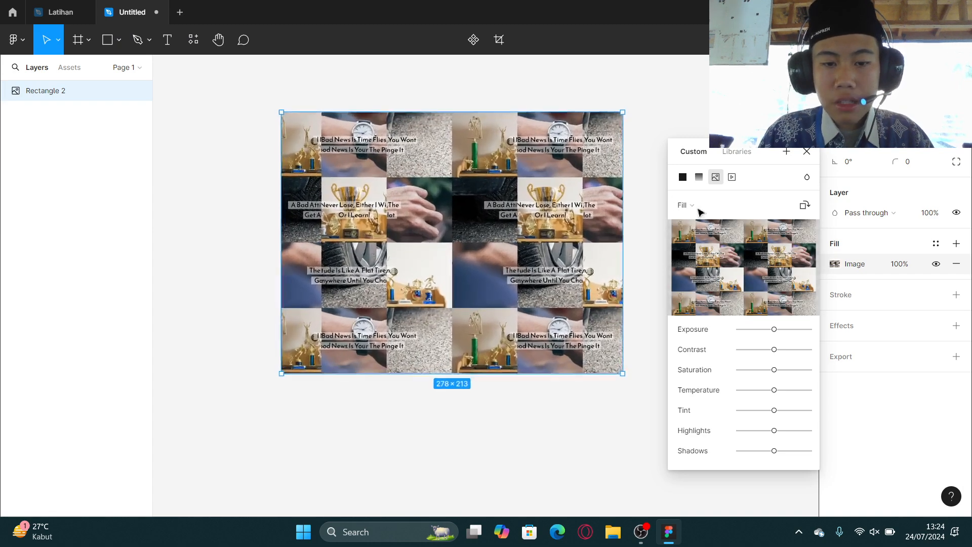
click(807, 152)
scroll(547, 115, down, 3)
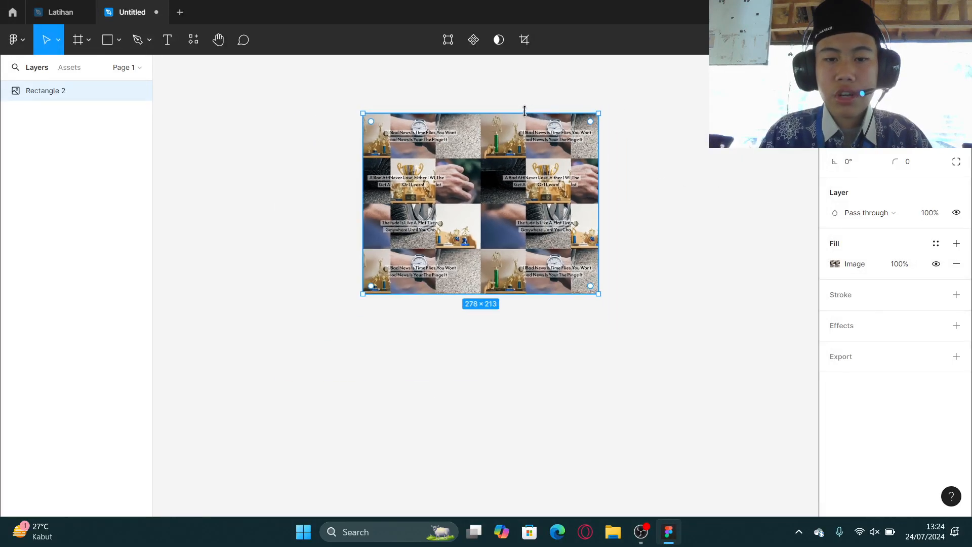
scroll(525, 113, up, 2)
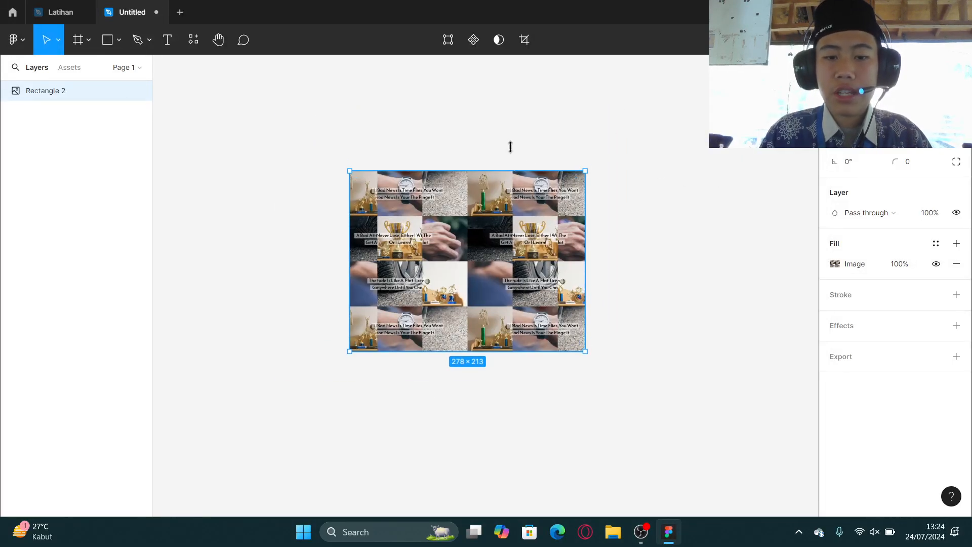
drag(510, 146, 557, 172)
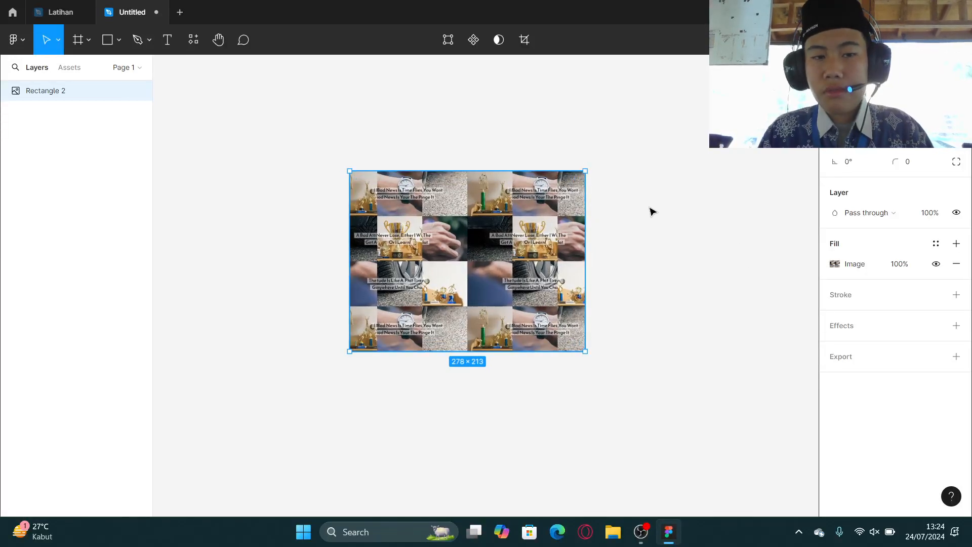
key(k)
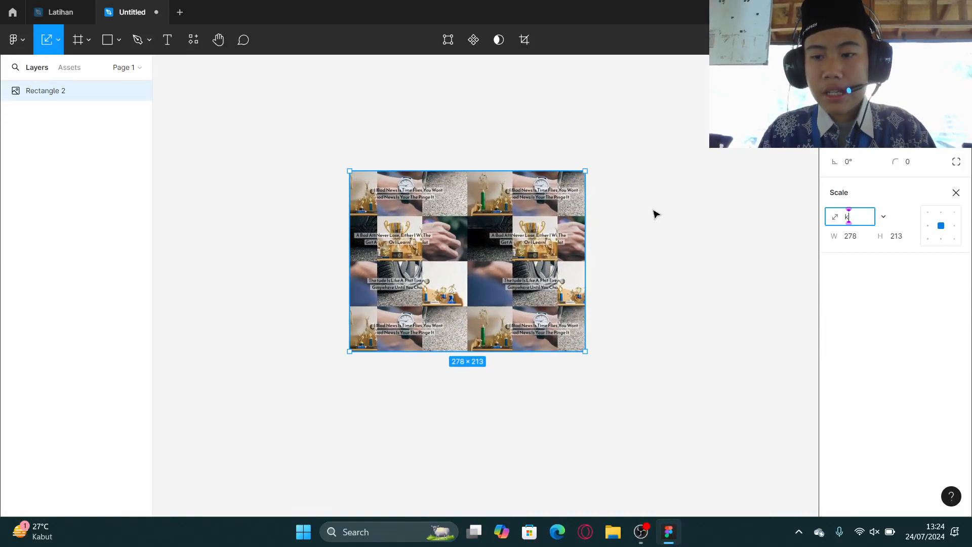
click(956, 193)
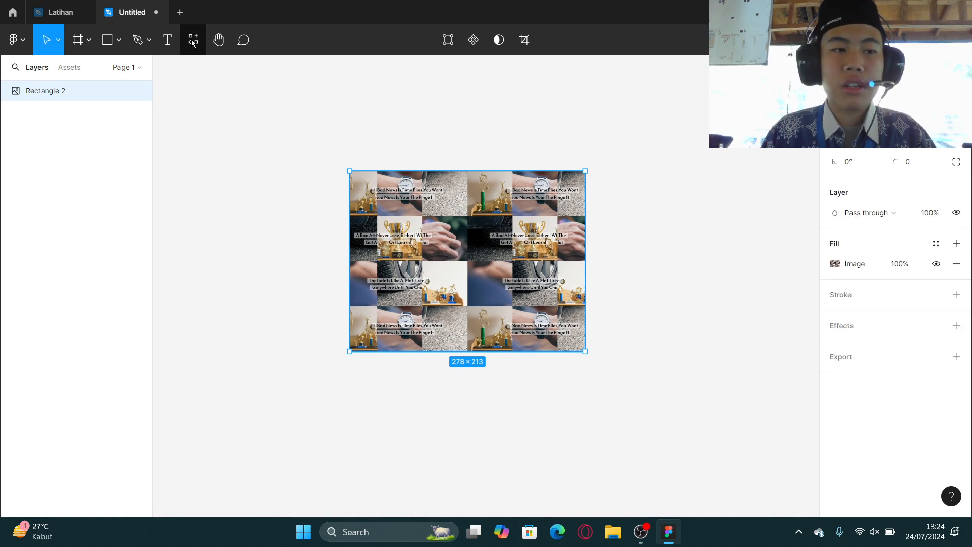
Examine the Scale tool options with the image-filled rectangle selected, then close the Scale panel.
click(59, 44)
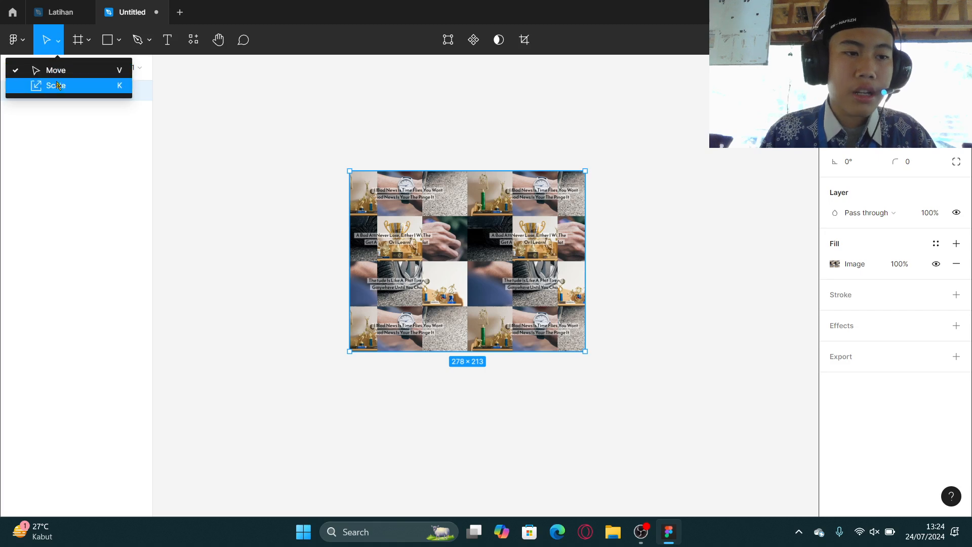
click(314, 152)
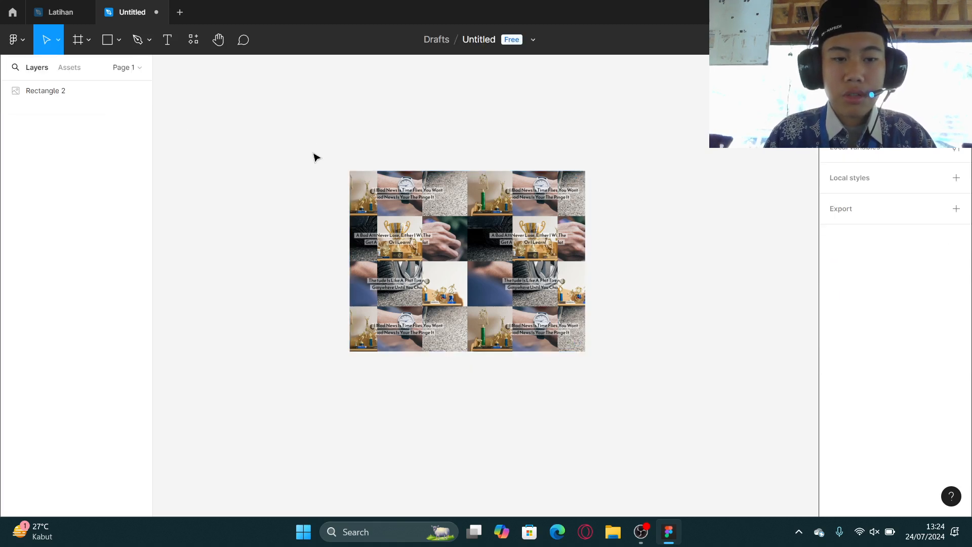
click(495, 283)
key(k)
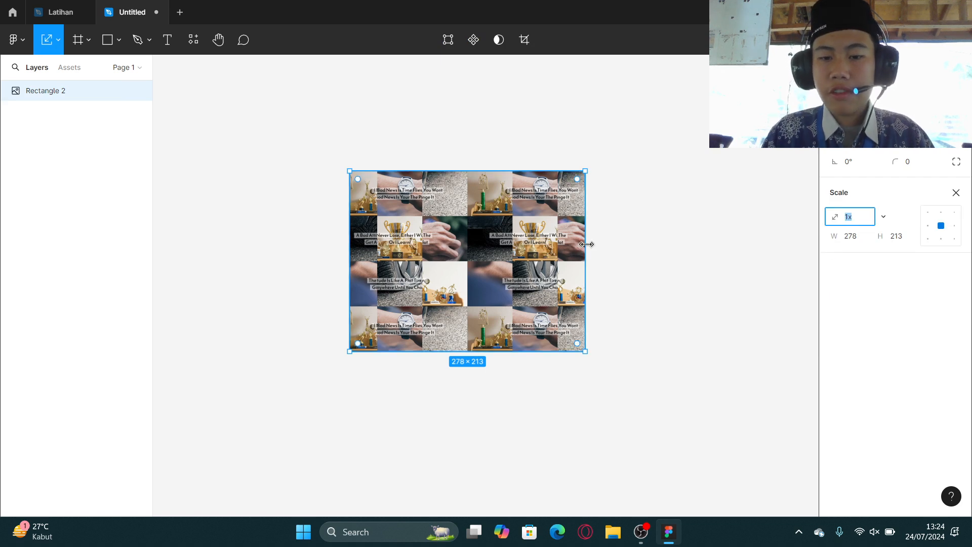
key(super+Tab)
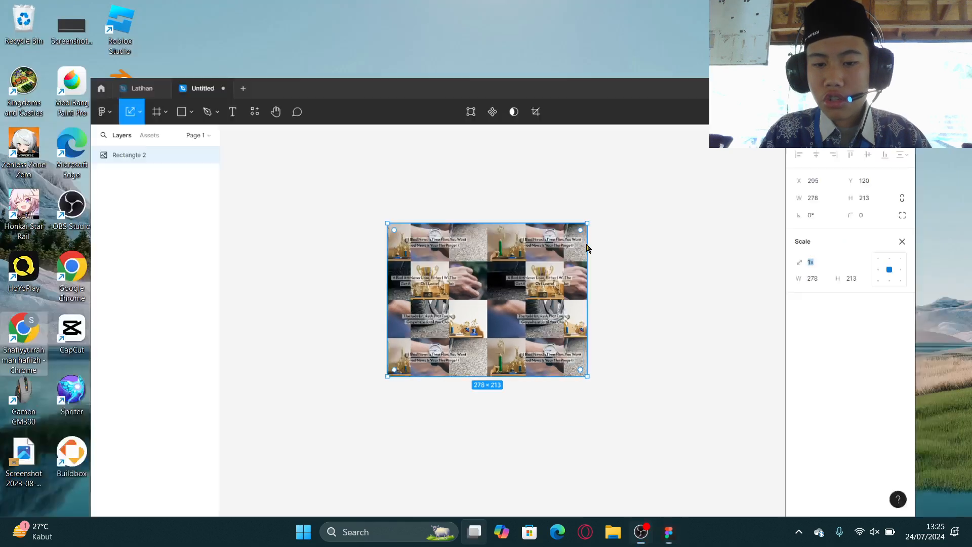
click(430, 195)
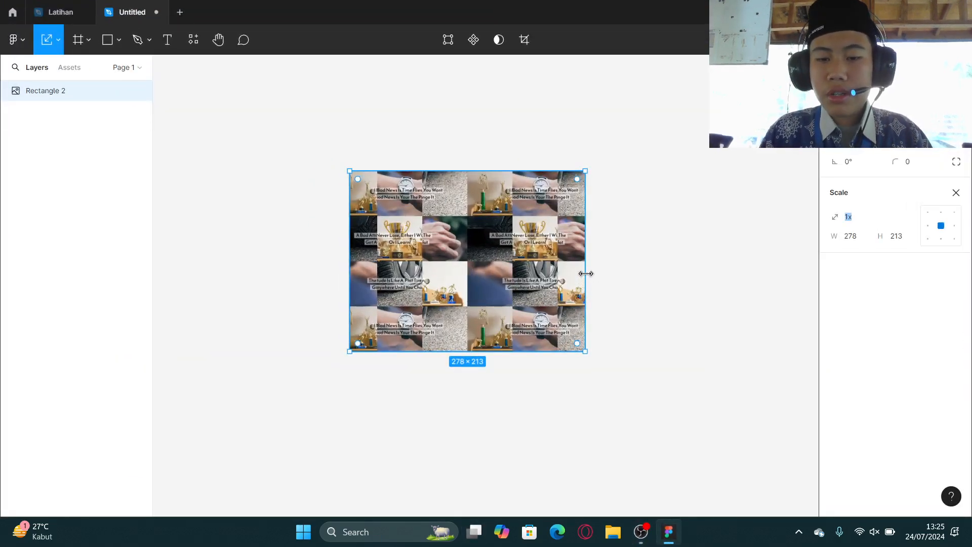
click(628, 284)
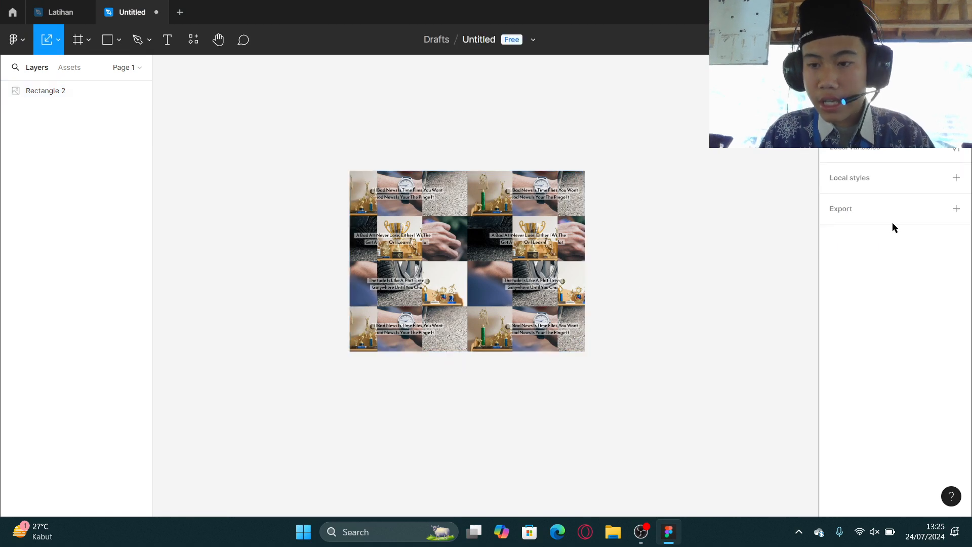
click(582, 252)
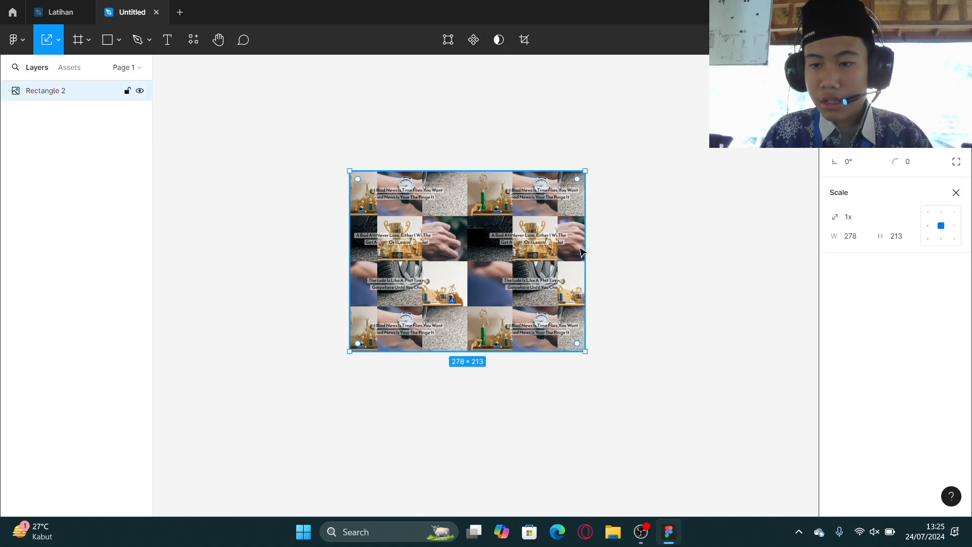
click(956, 194)
Scale the image-filled rectangle up to about 321 × 214 with the Scale tool.
scroll(586, 257, up, 10)
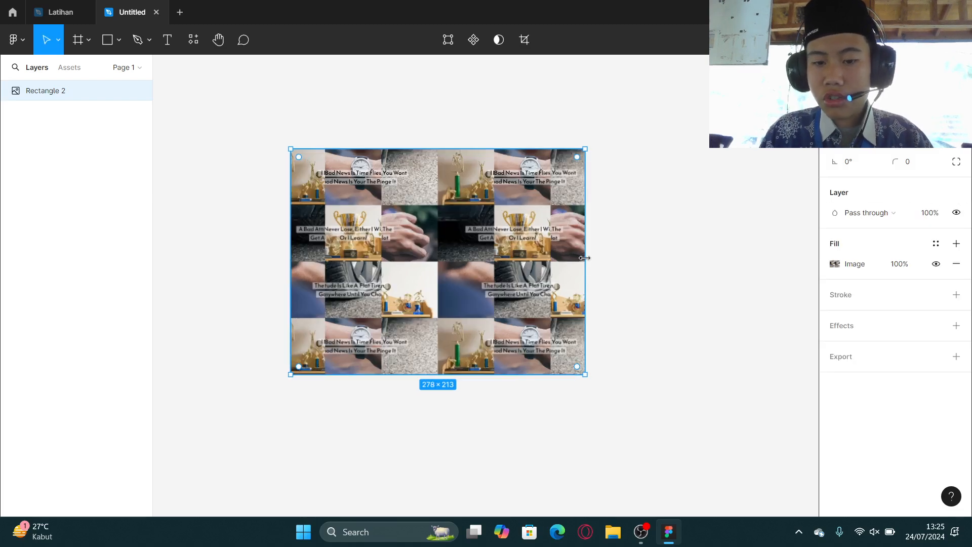
scroll(586, 258, down, 5)
scroll(586, 257, up, 5)
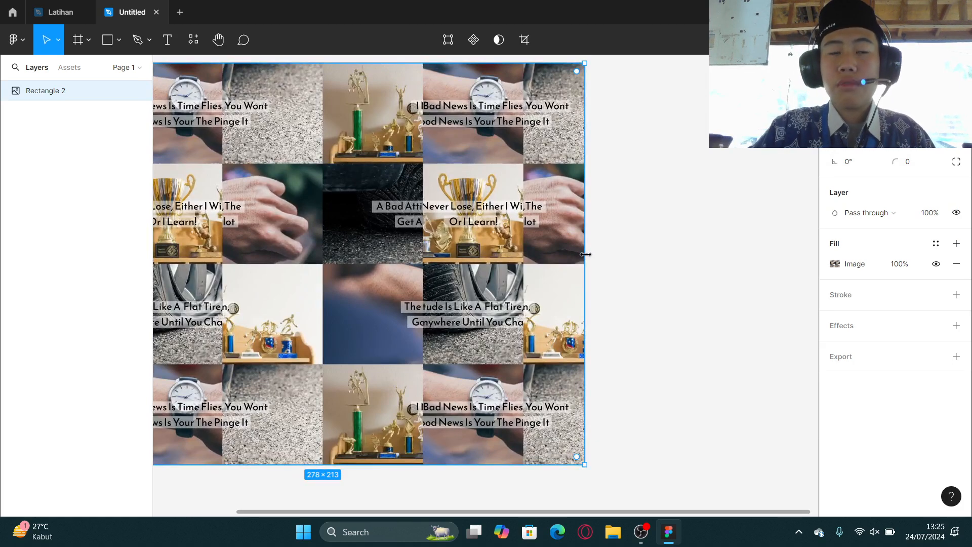
key(k)
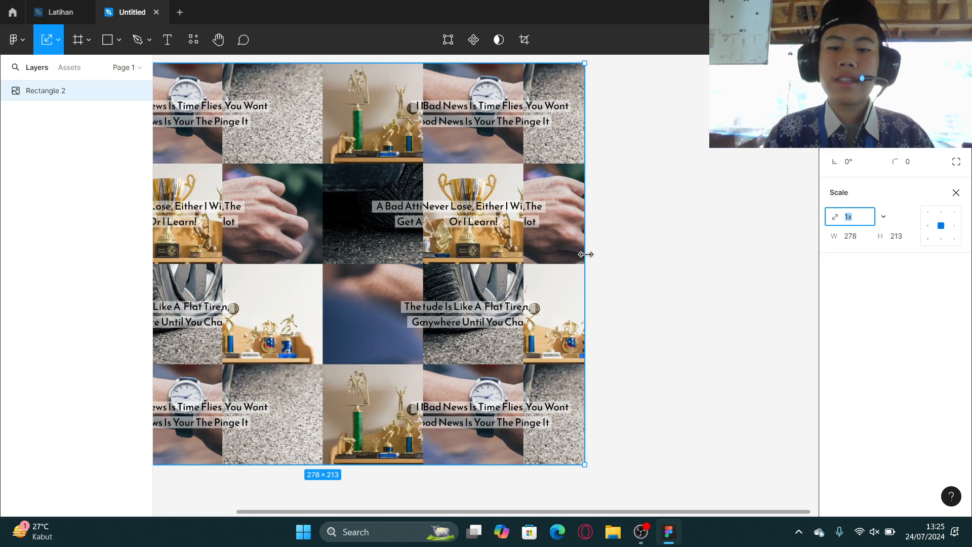
ctrl+scroll(585, 254, down, 3)
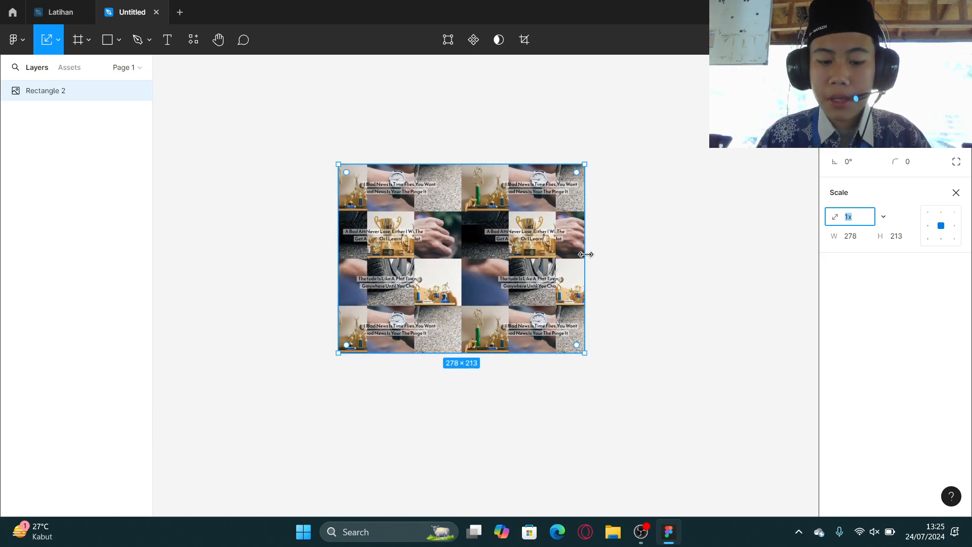
text(v)
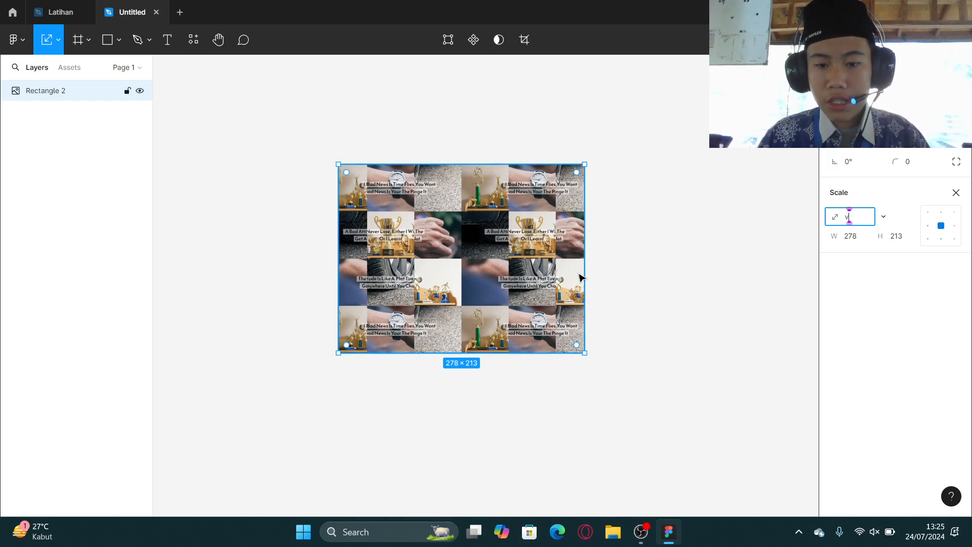
click(956, 193)
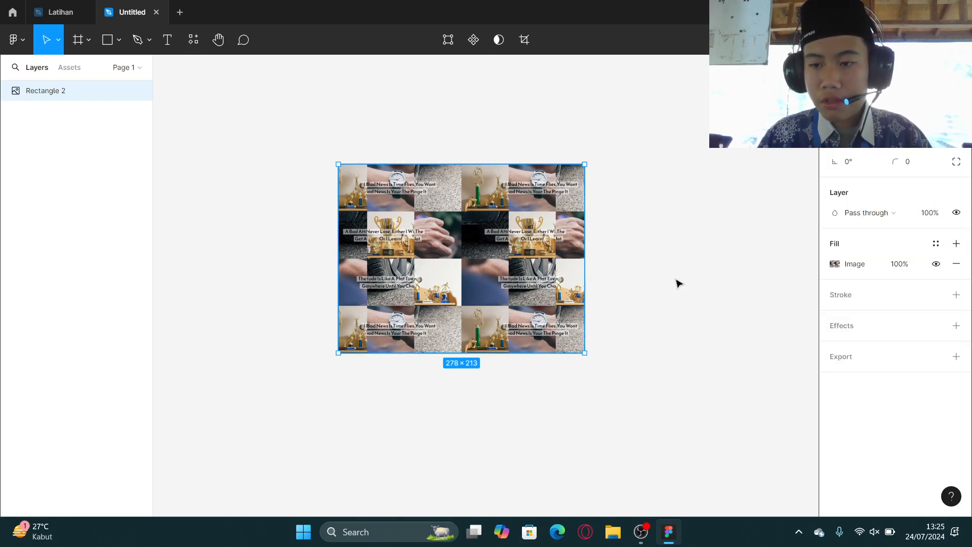
drag(582, 281, 624, 271)
key(k)
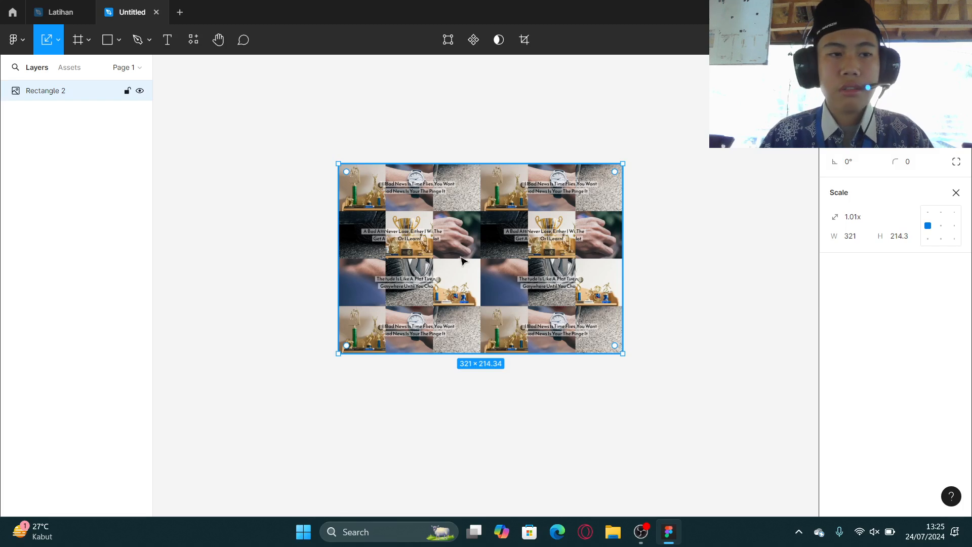
Delete the image-filled rectangle and return to the Move tool.
scroll(512, 264, down, 3)
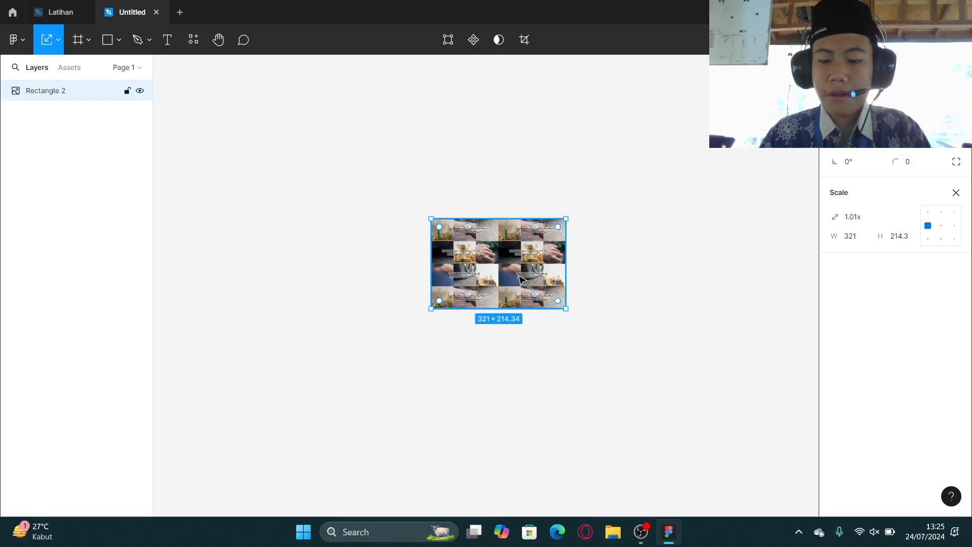
key(Delete)
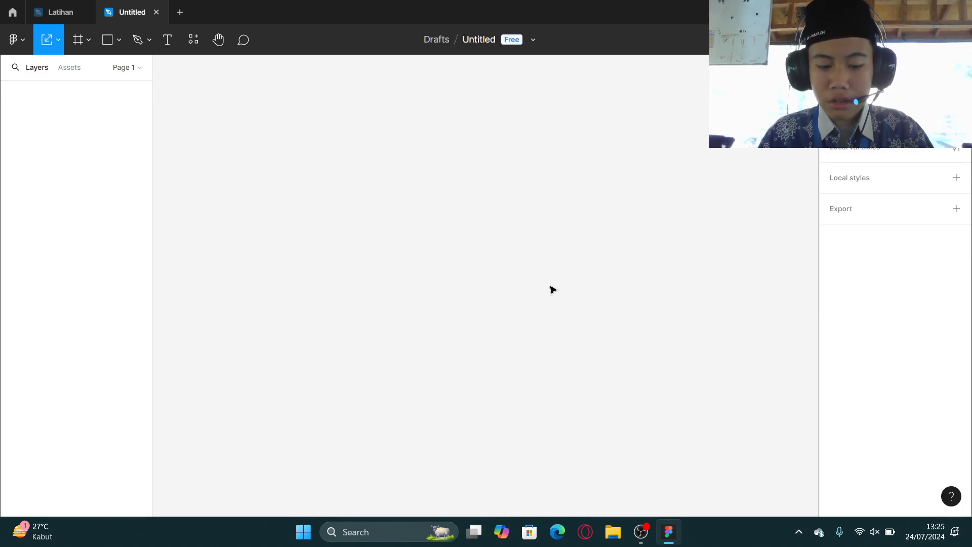
key(v)
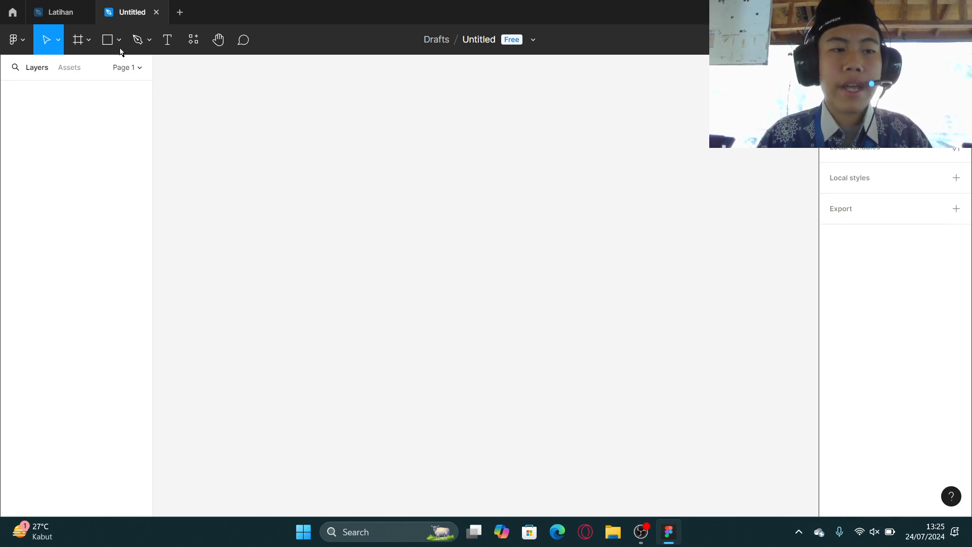
Select the Frame tool and browse the frame preset size categories.
click(89, 42)
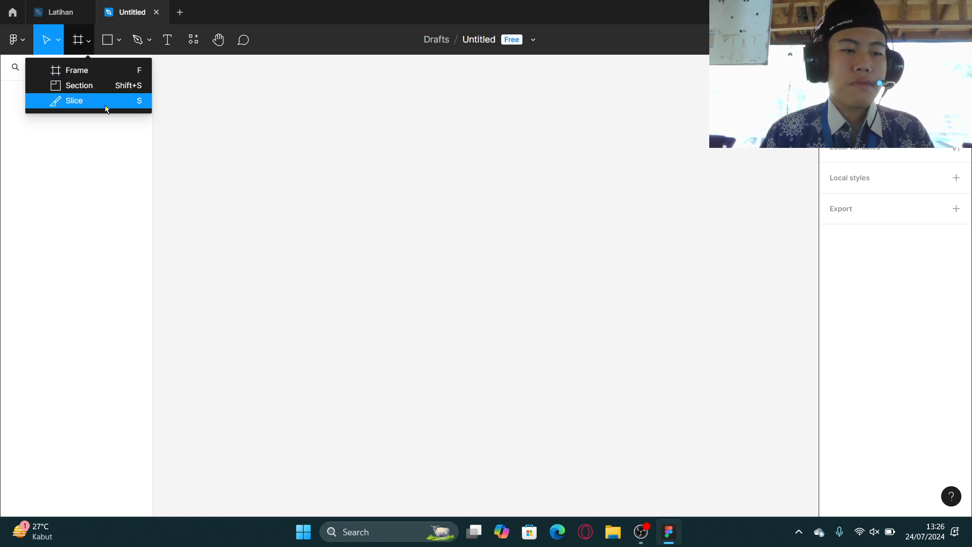
click(109, 71)
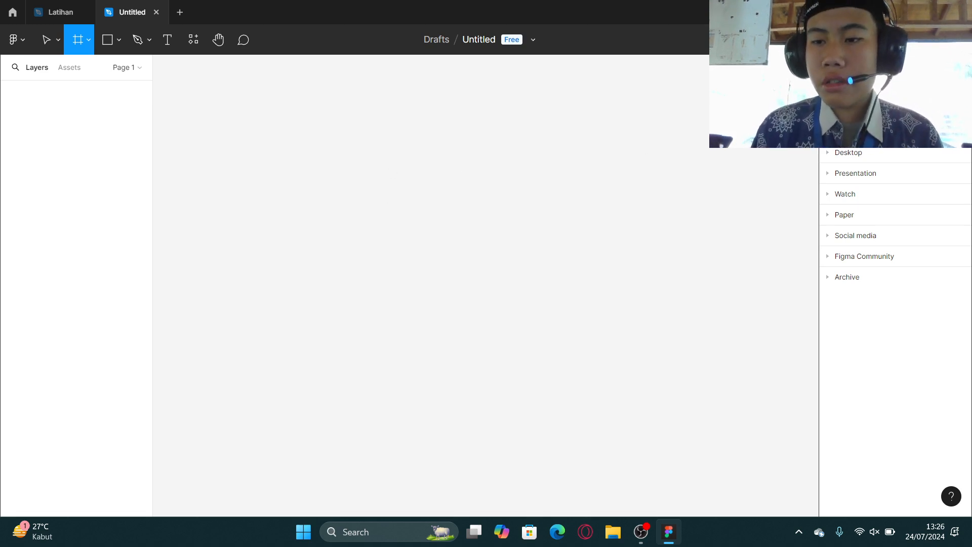
scroll(894, 329, up, 4)
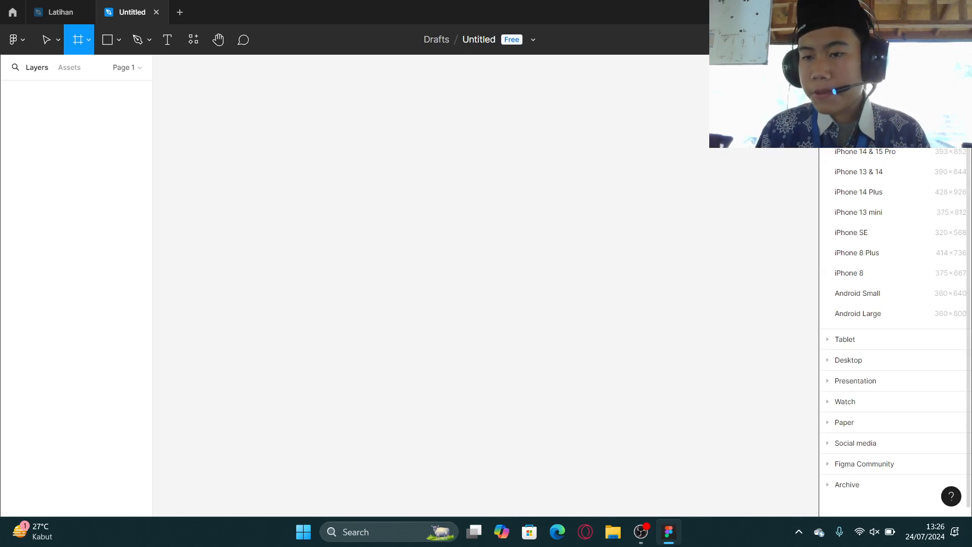
scroll(867, 339, down, 4)
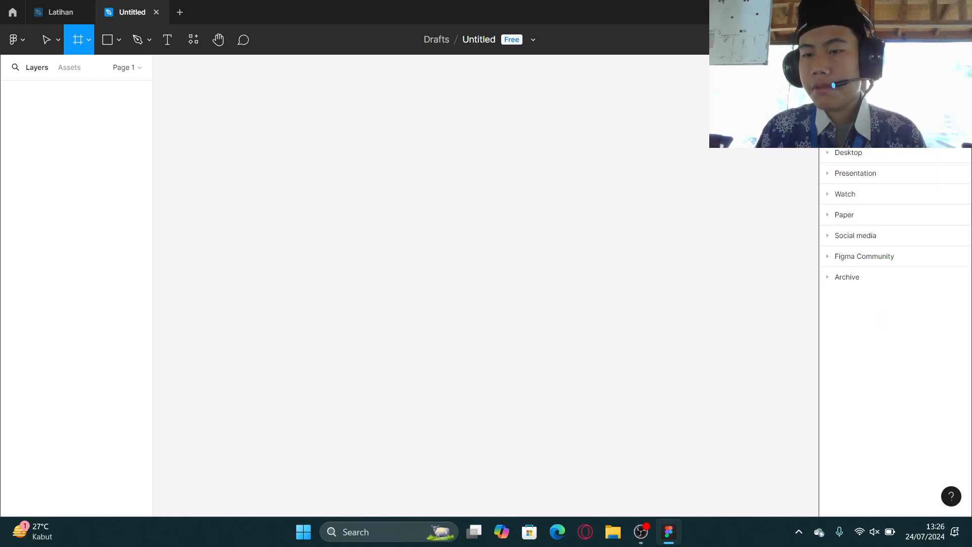
scroll(894, 329, up, 2)
click(833, 159)
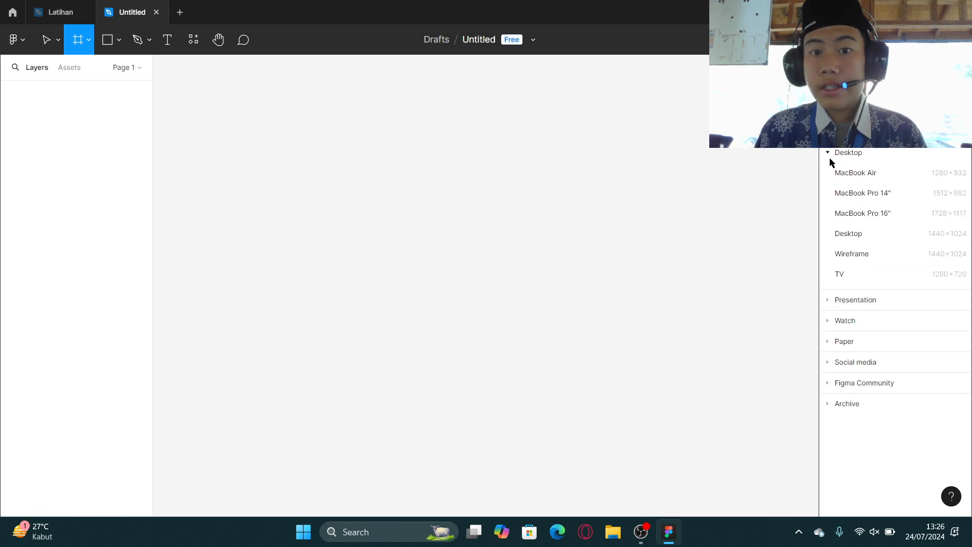
click(835, 152)
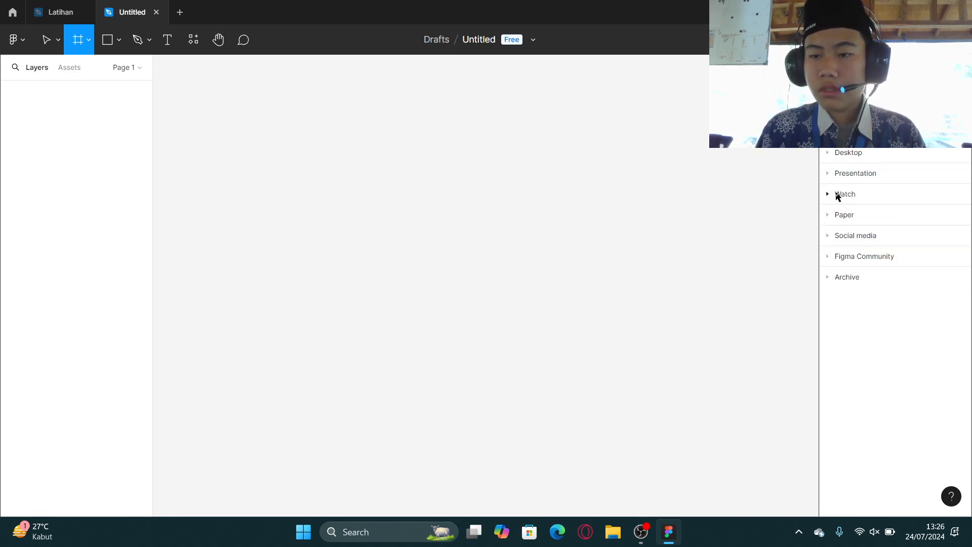
click(827, 175)
click(826, 178)
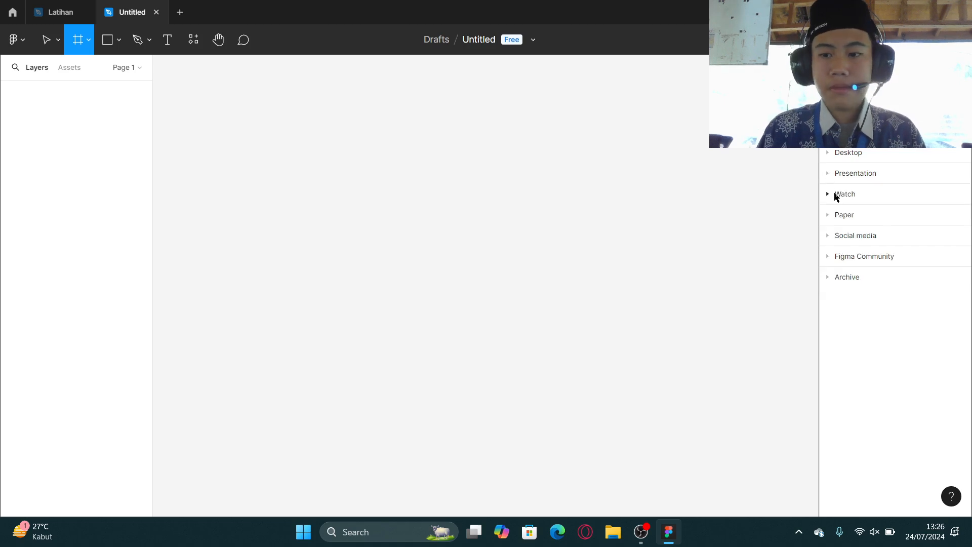
click(831, 193)
click(831, 193)
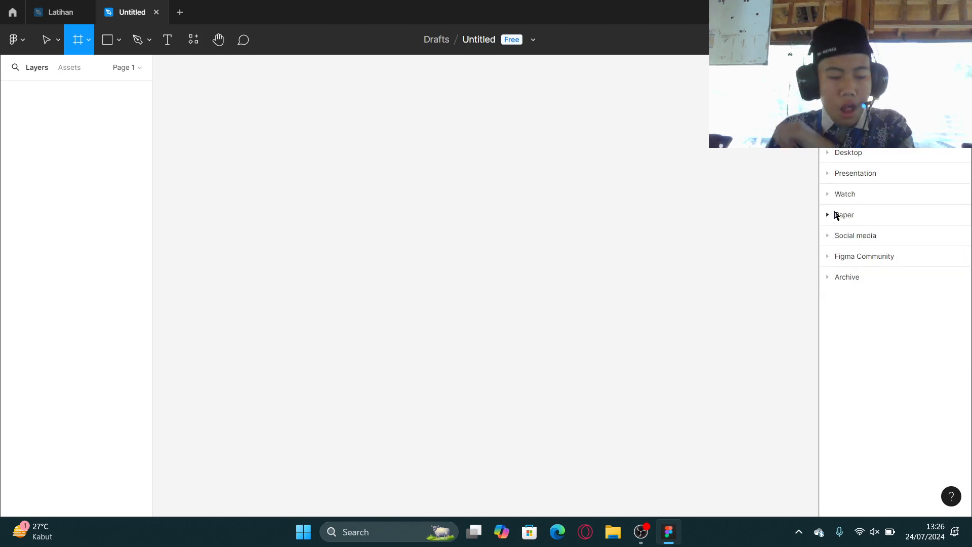
click(832, 215)
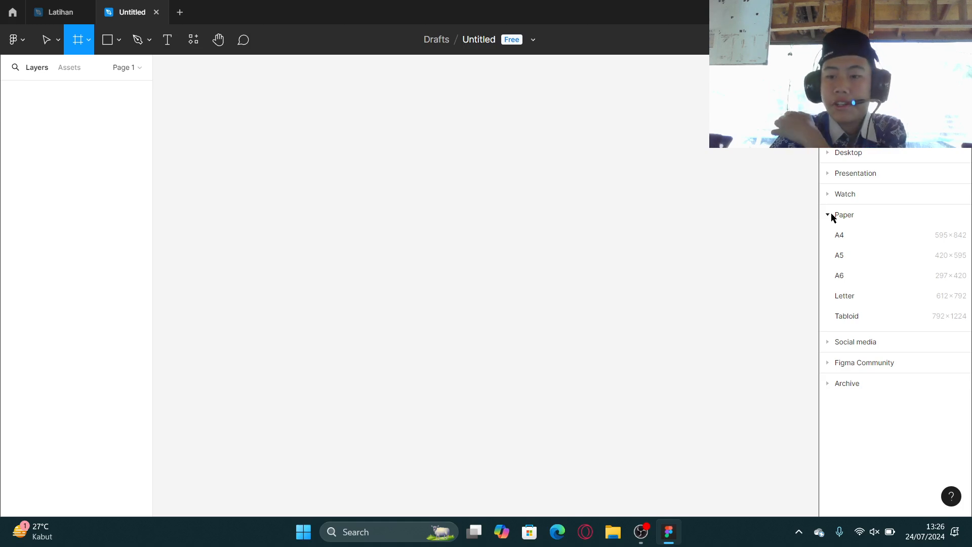
click(831, 214)
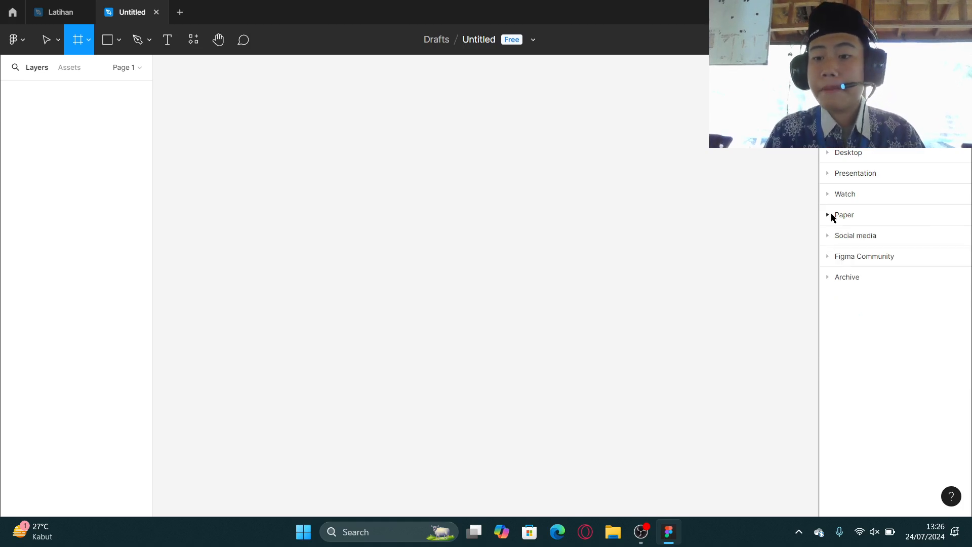
click(828, 237)
click(828, 237)
click(830, 256)
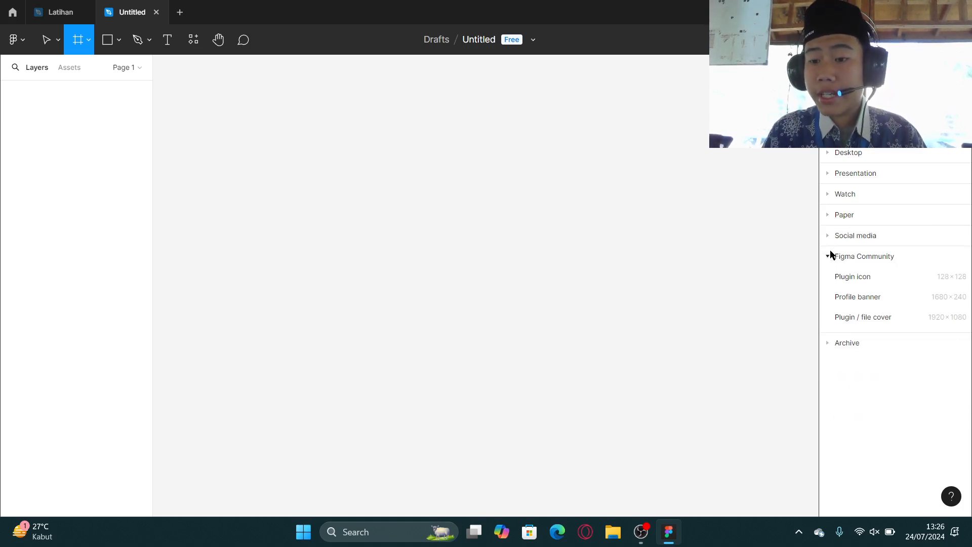
click(830, 257)
click(829, 278)
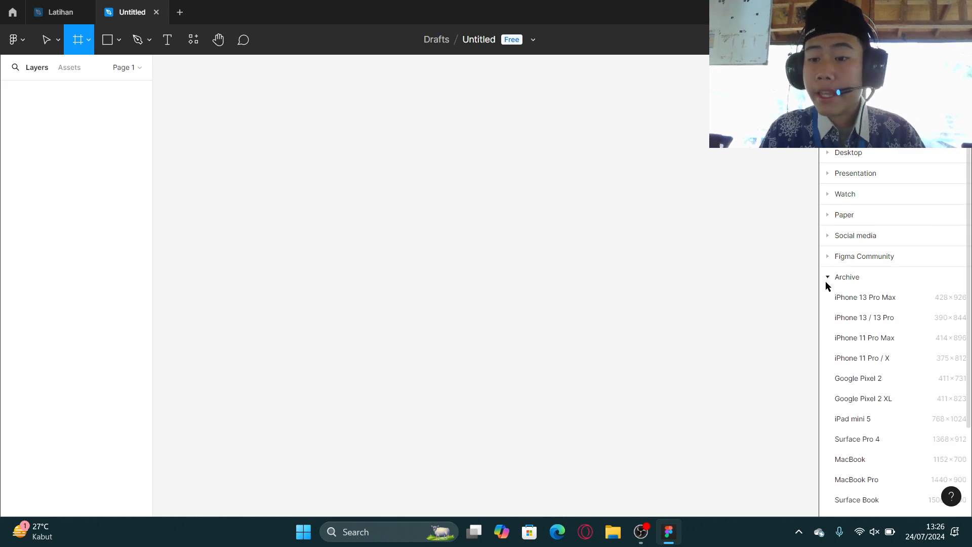
click(828, 279)
Create an Instagram post frame of 1080 × 1080 from the Social media presets.
click(833, 236)
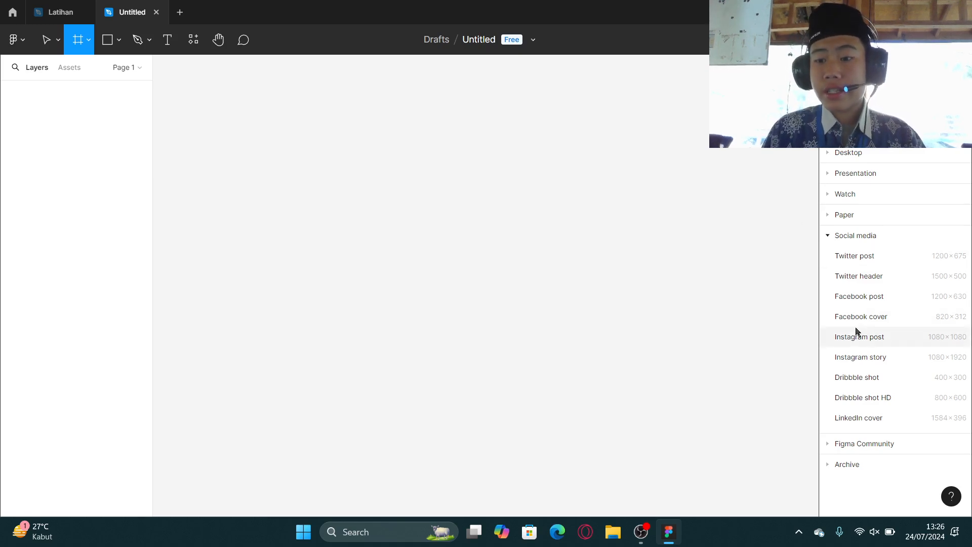
scroll(599, 223, down, 3)
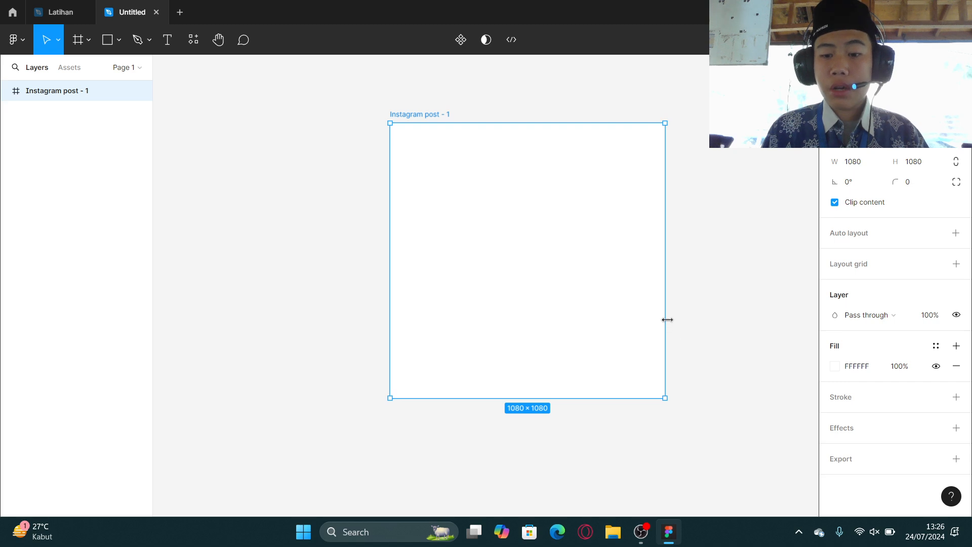
Stretch the Instagram post frame wider to about 1559, then undo the resize.
drag(667, 319, 788, 301)
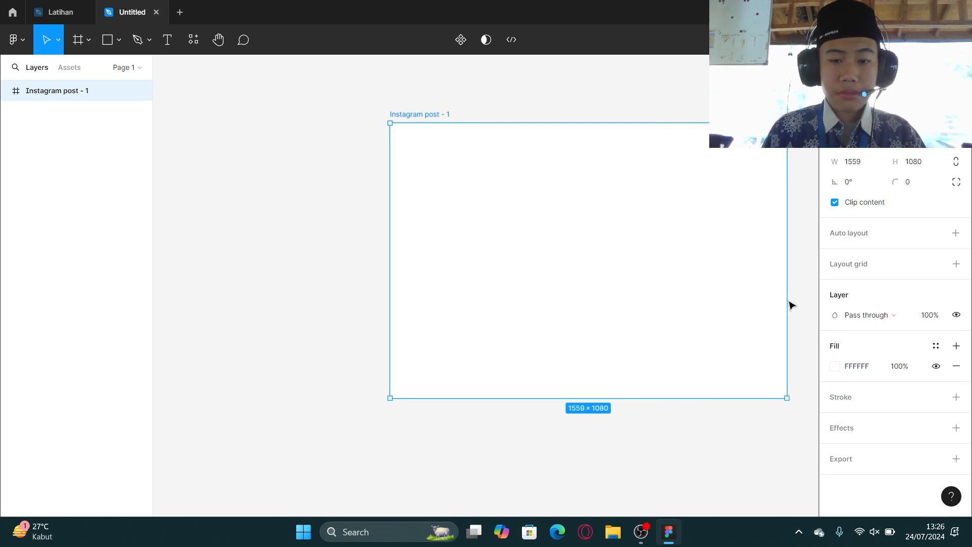
key(ctrl+z)
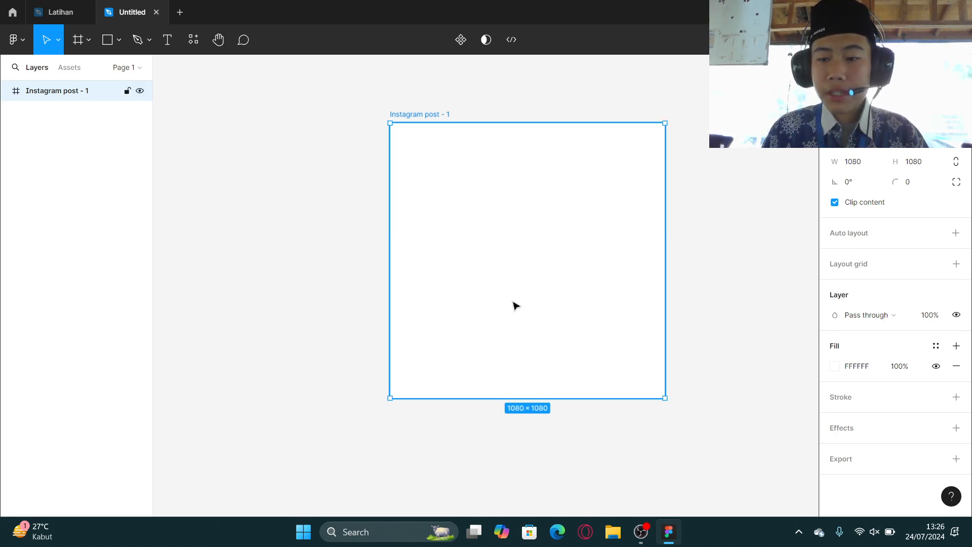
scroll(559, 282, up, 3)
scroll(740, 248, down, 5)
scroll(694, 246, up, 3)
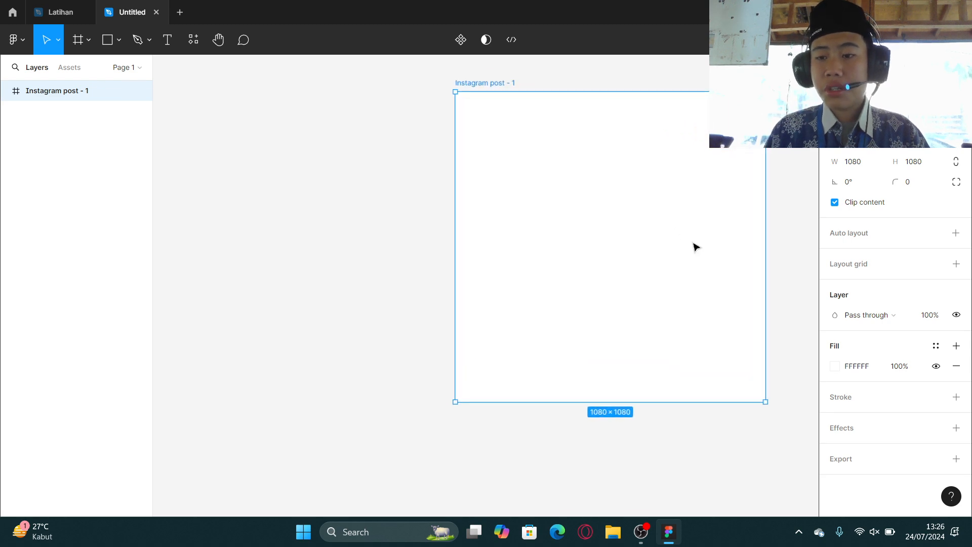
scroll(694, 246, right, 3)
scroll(608, 250, up, 1)
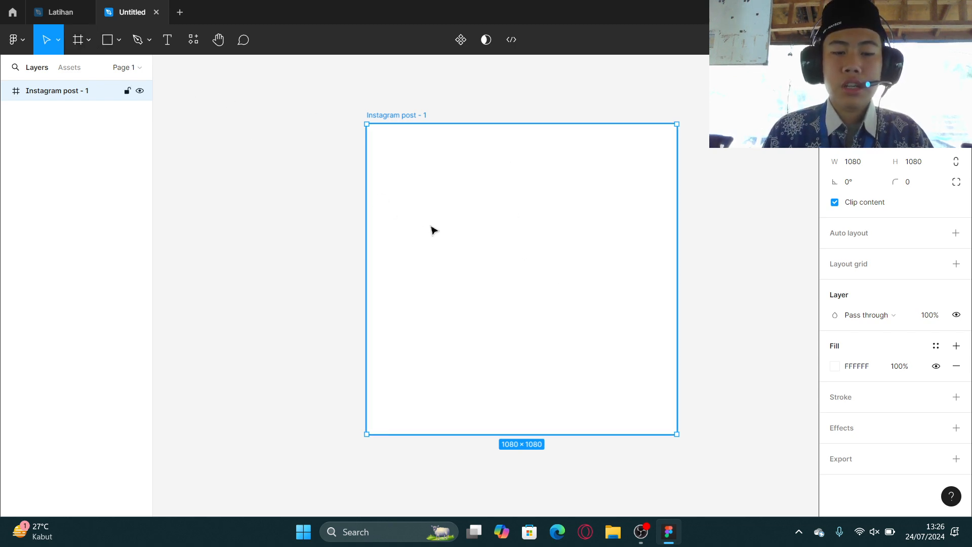
Move the Instagram post frame to the left and delete it.
drag(431, 227, 341, 234)
click(88, 40)
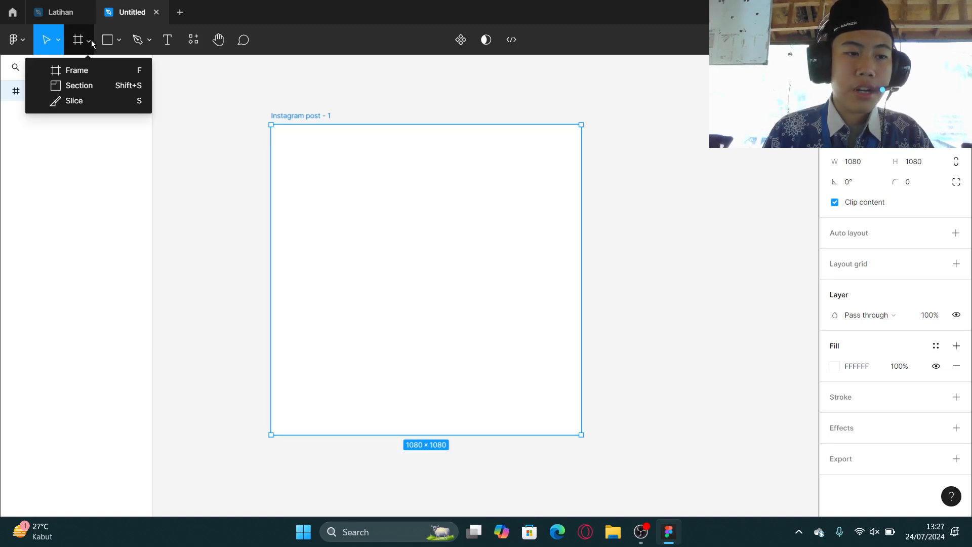
click(92, 44)
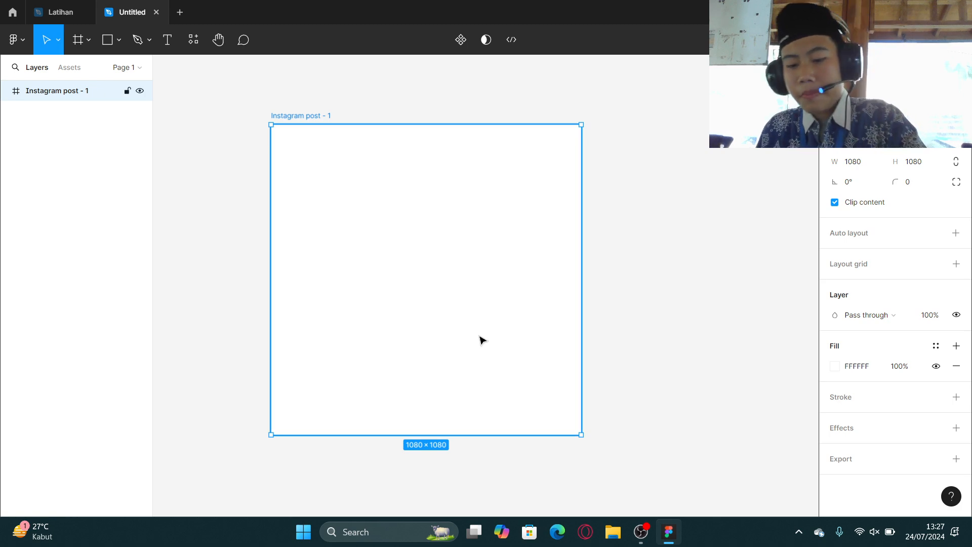
key(Delete)
Place a 100 × 100 rectangle on the canvas with the Rectangle tool.
click(117, 41)
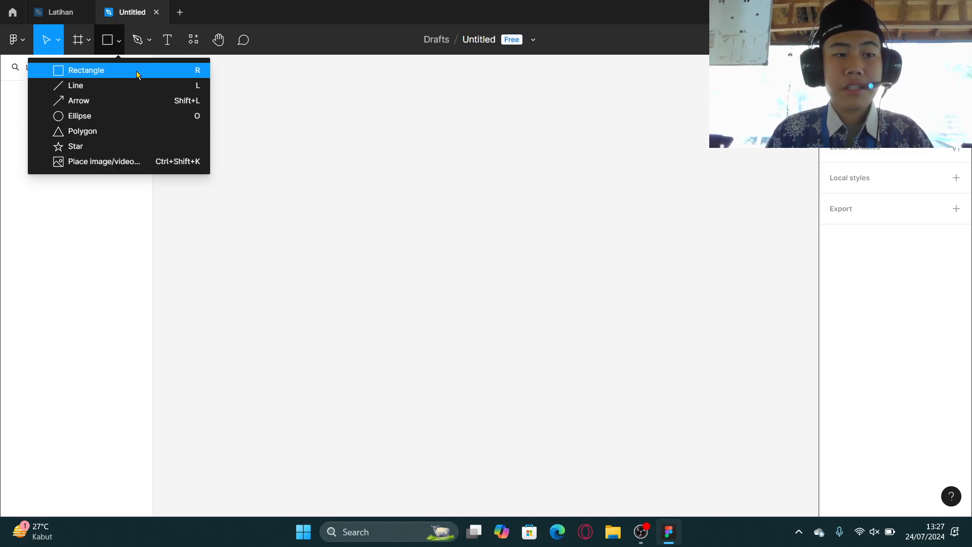
click(326, 186)
key(r)
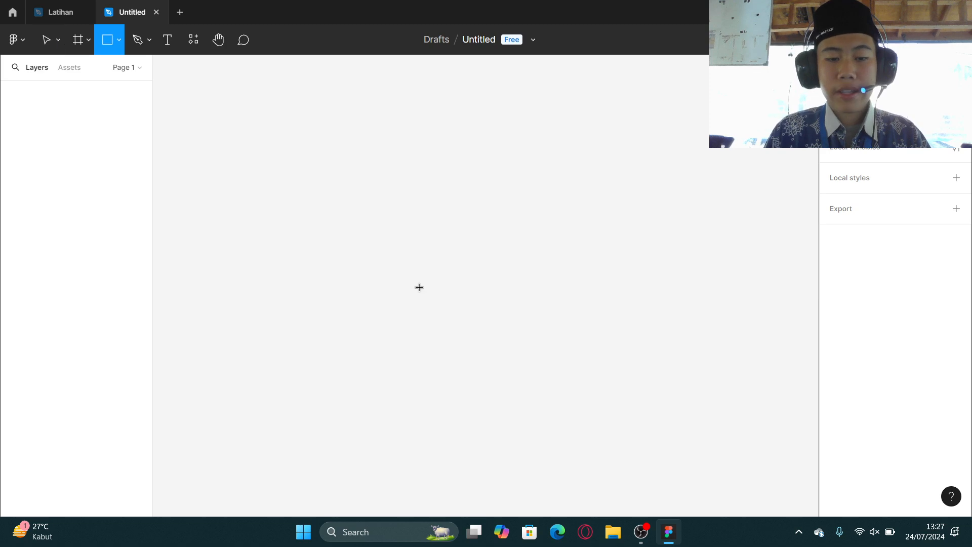
click(375, 197)
Scale the rectangle down to 52 × 52 with the Scale tool.
scroll(375, 200, up, 10)
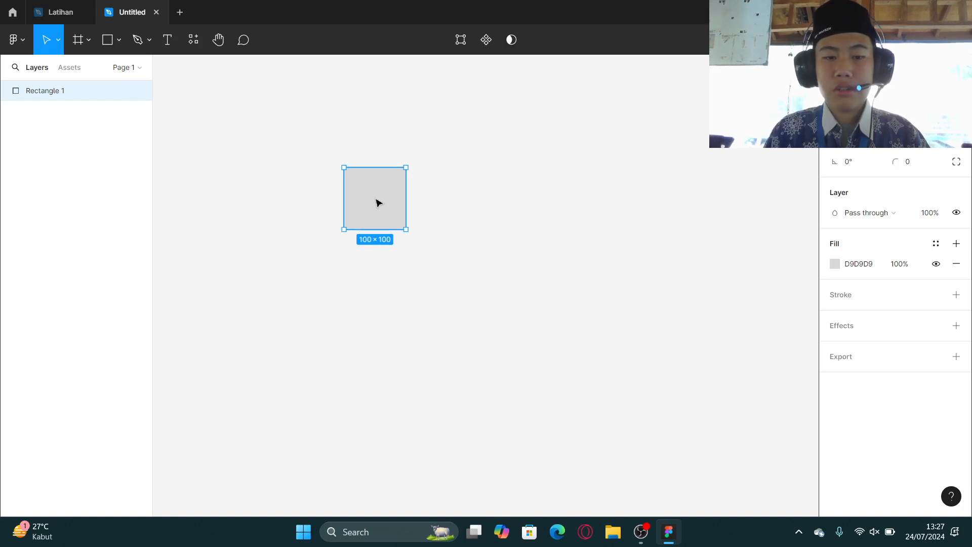
scroll(378, 202, up, 2)
scroll(377, 202, up, 2)
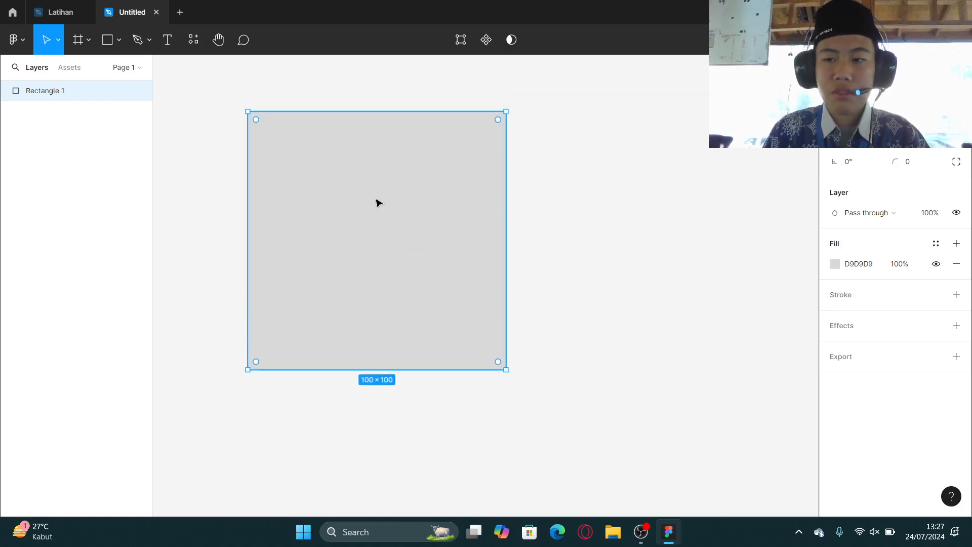
scroll(385, 205, left, 5)
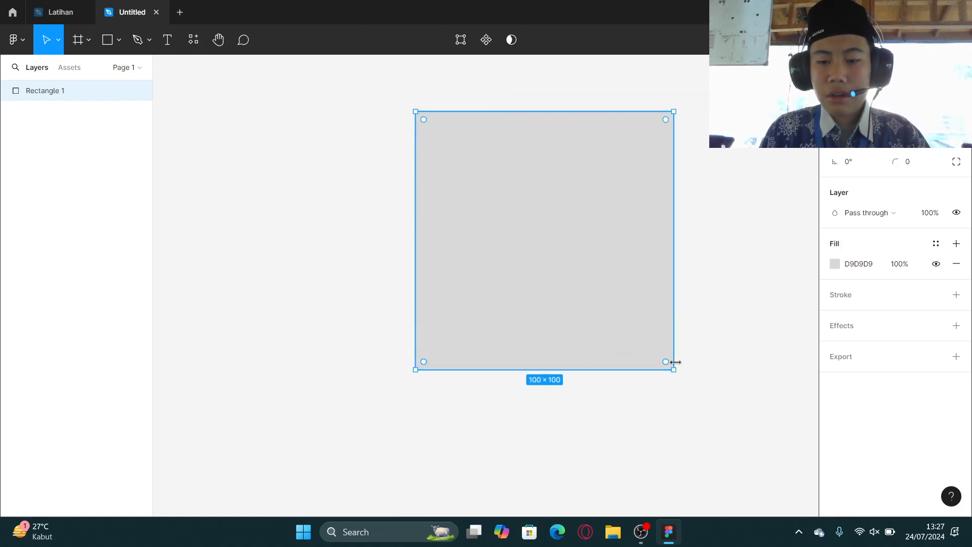
key(k)
drag(671, 306, 552, 279)
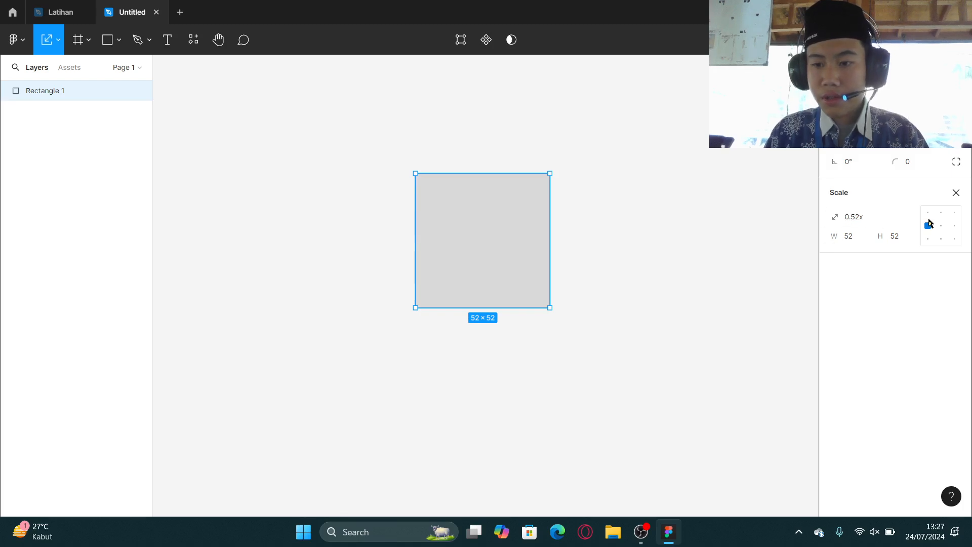
Resize the rectangle with the Move tool by its handles to about 77 × 77.
key(v)
drag(552, 238, 424, 241)
key(ctrl+z)
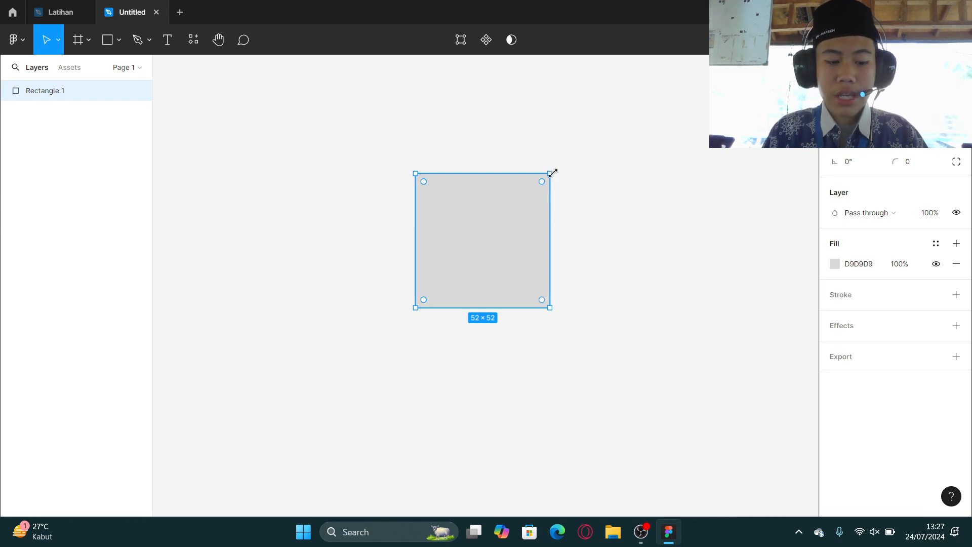
drag(553, 174, 516, 167)
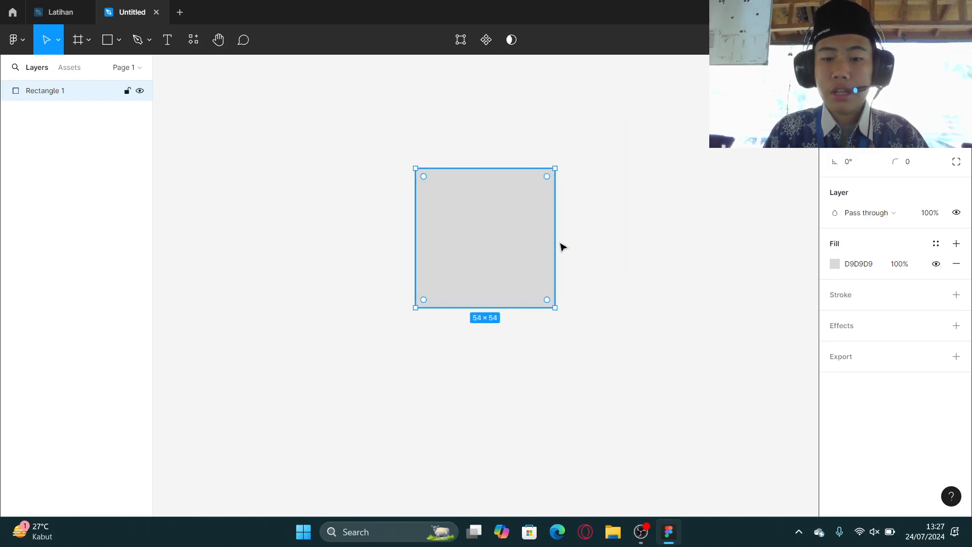
drag(554, 241, 614, 229)
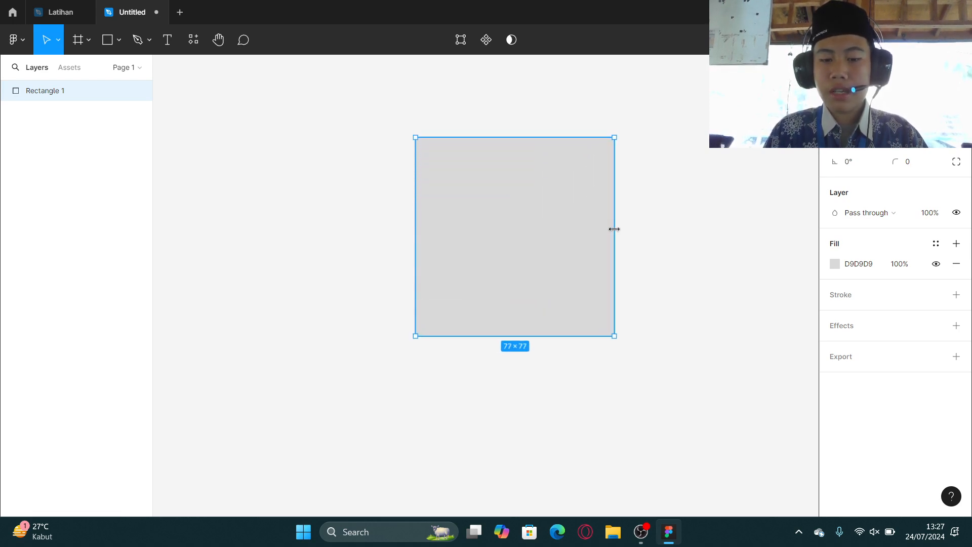
Select the rectangle and delete it.
key(k)
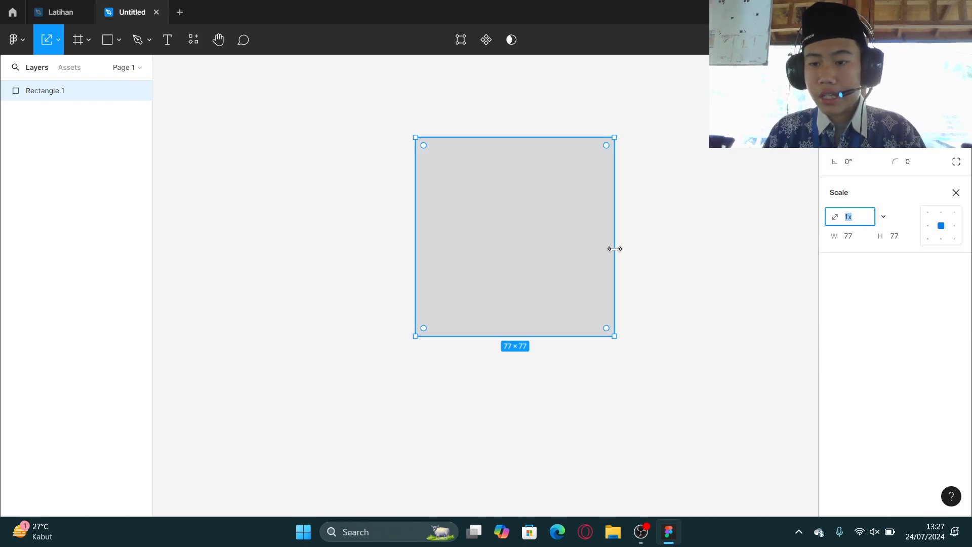
click(684, 323)
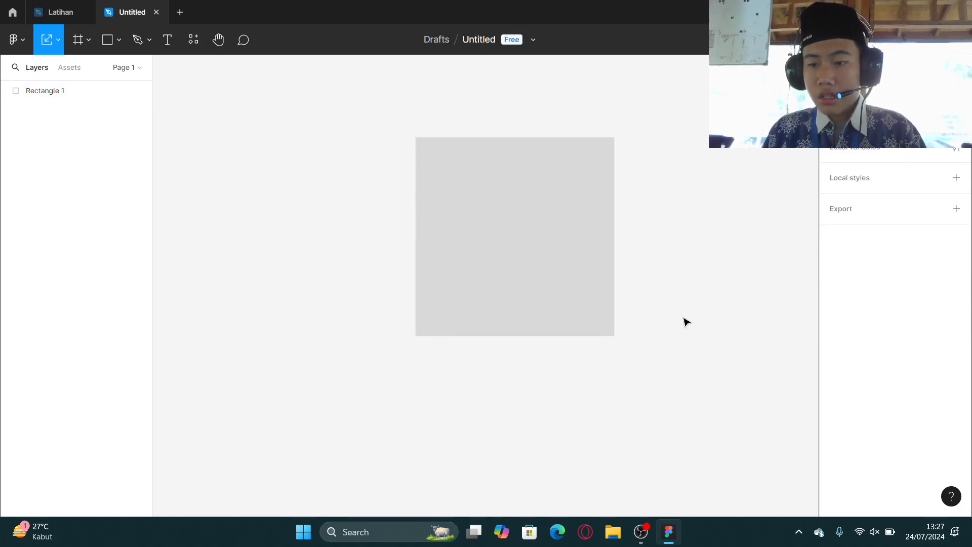
click(585, 265)
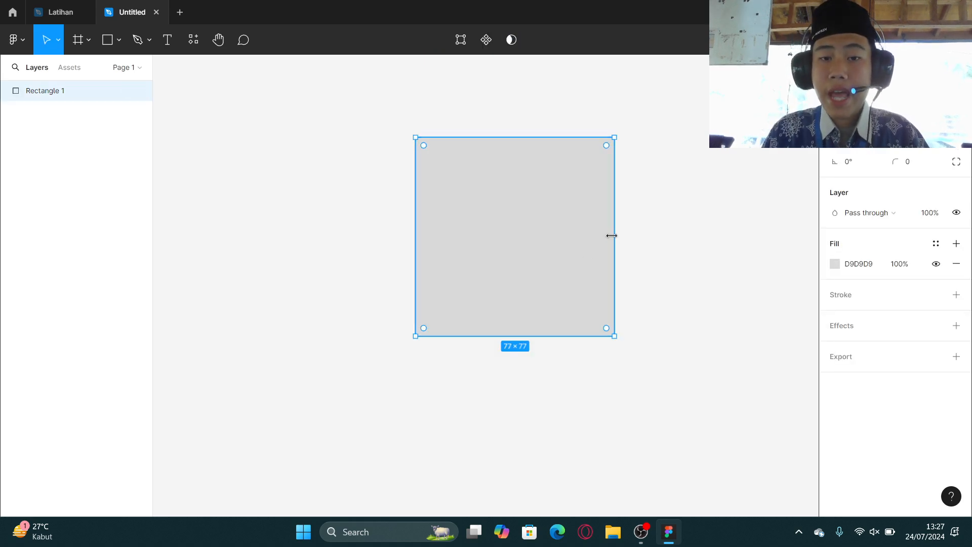
key(Delete)
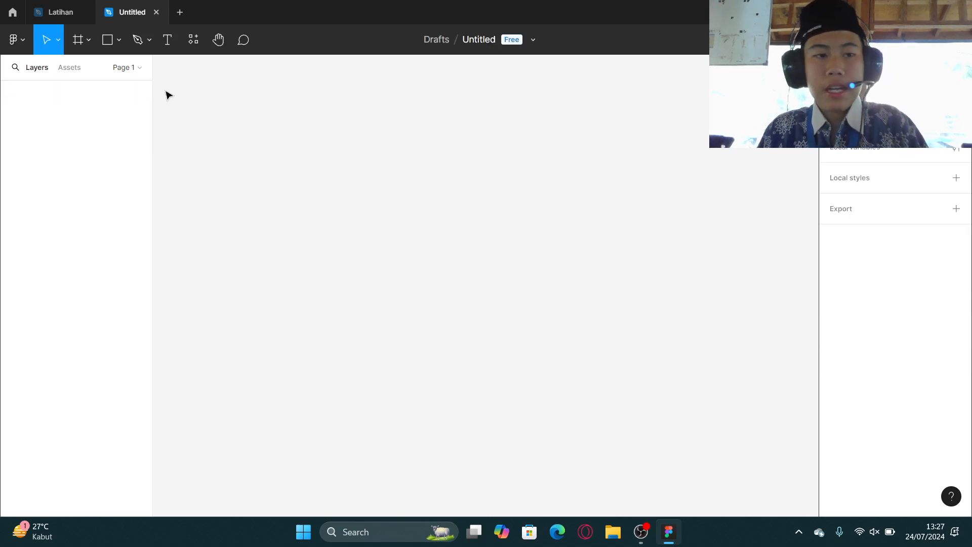
Place a new 100 × 100 rectangle from the shape tools.
click(119, 48)
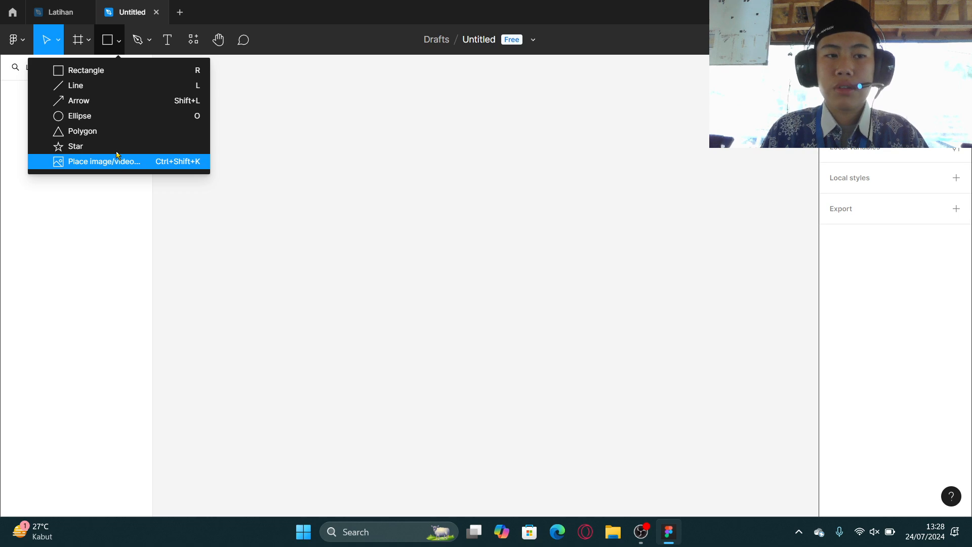
click(111, 75)
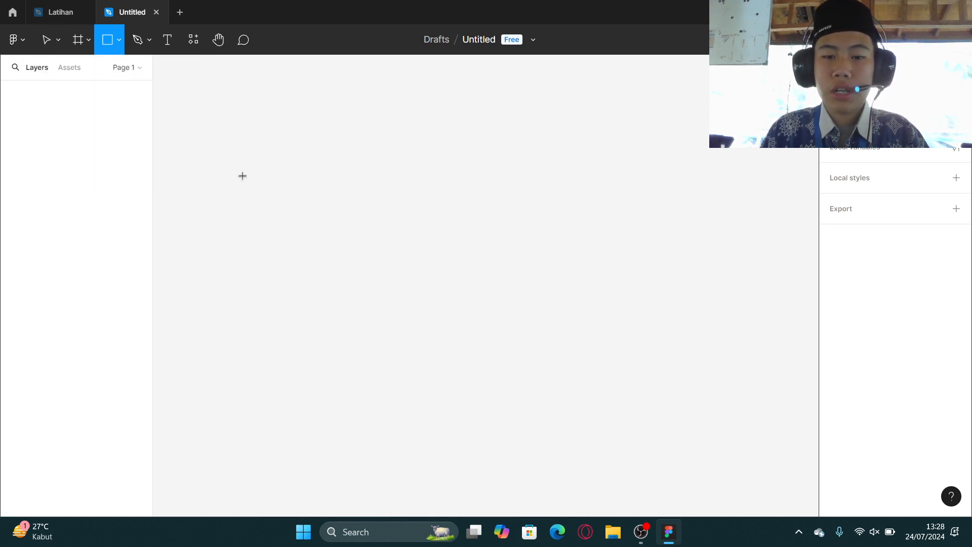
click(410, 251)
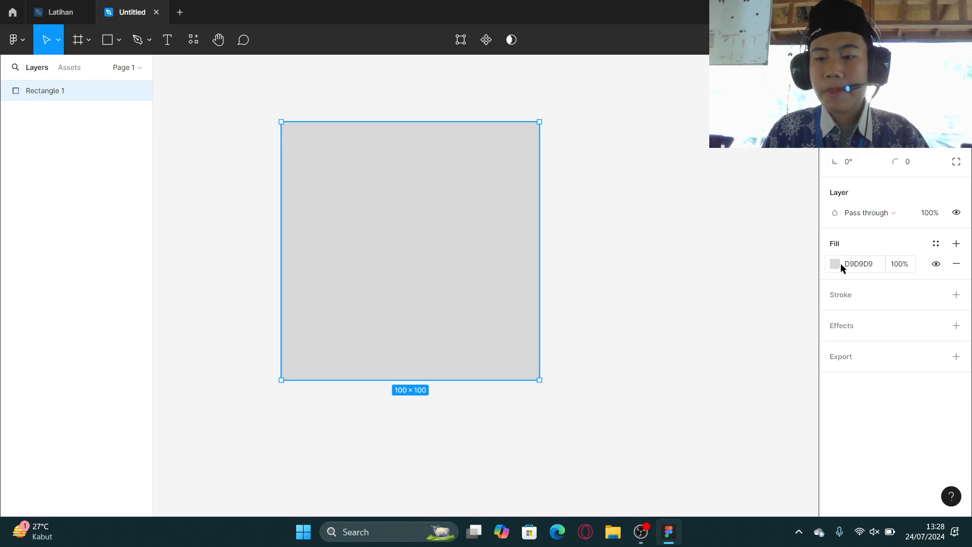
Open the rectangle's fill picker, try the image fill type, and pick a muted red solid colour.
click(837, 264)
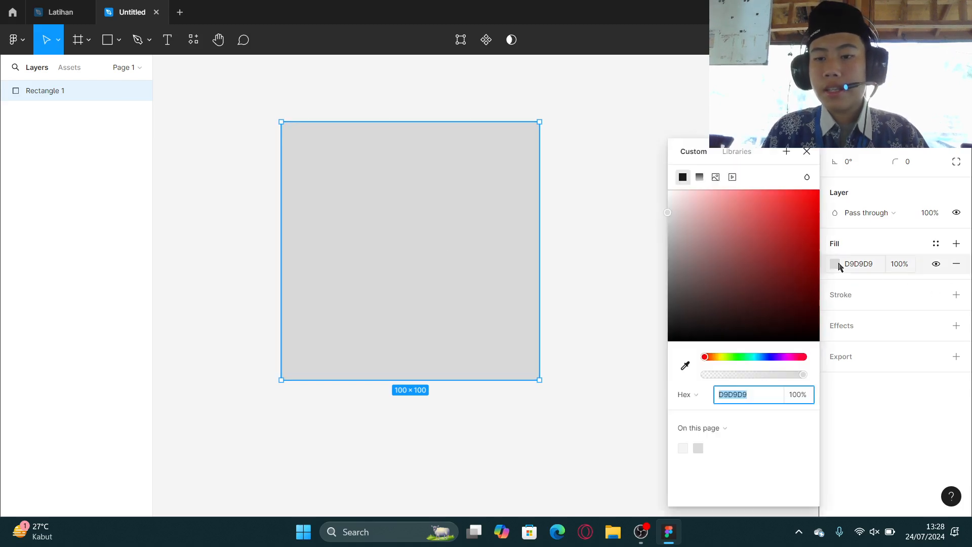
click(714, 180)
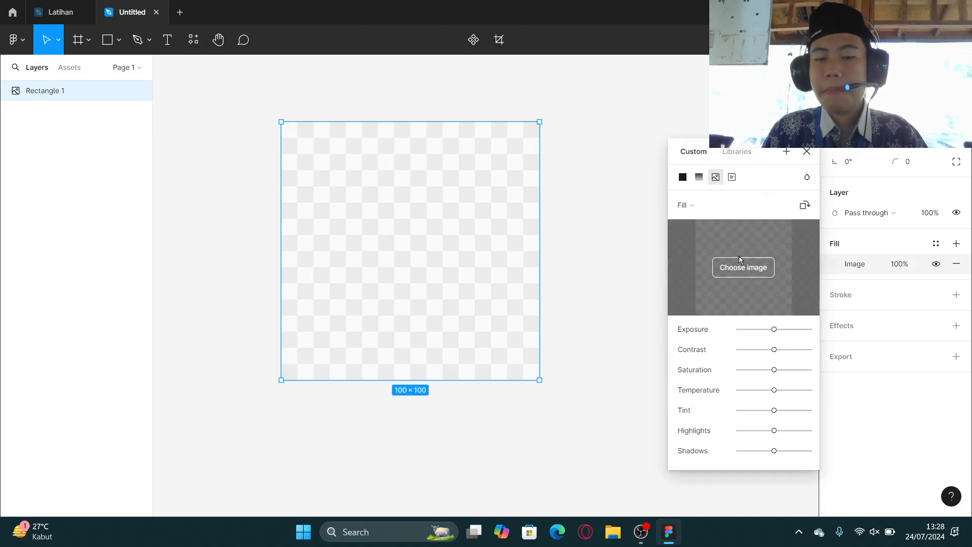
click(683, 183)
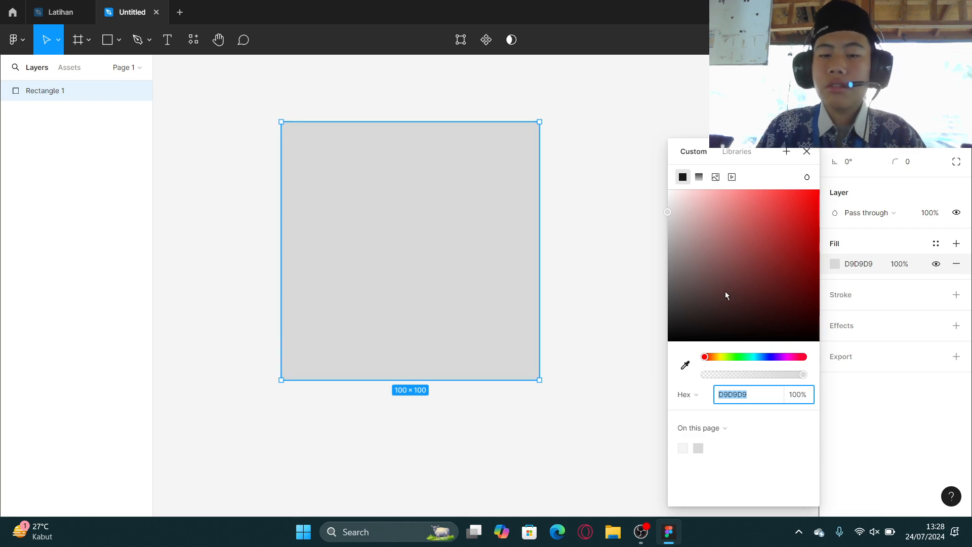
text(1D0202)
key(Return)
drag(770, 223, 749, 342)
drag(802, 308, 736, 228)
Switch the colour picker to RGB and pick a brighter red in the colour area.
click(683, 395)
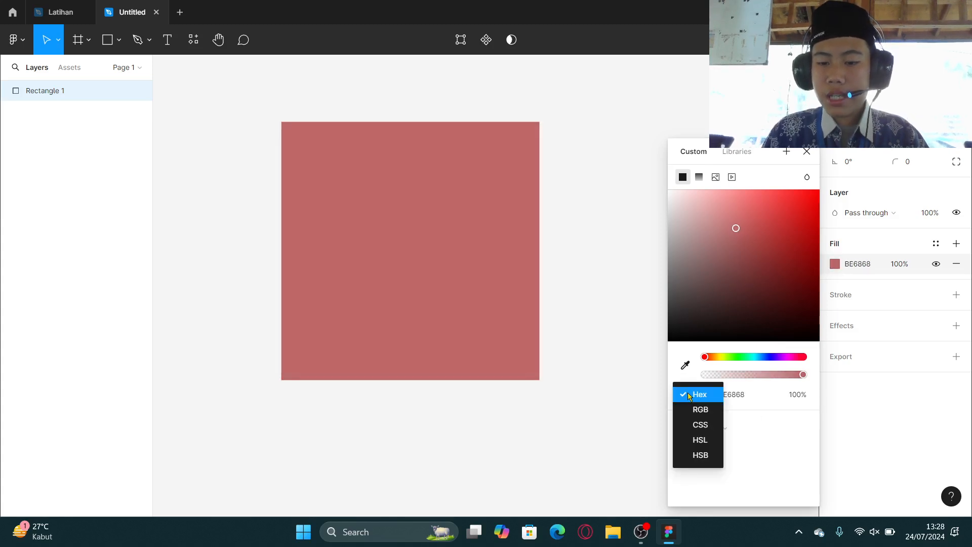
click(699, 409)
drag(751, 299, 752, 221)
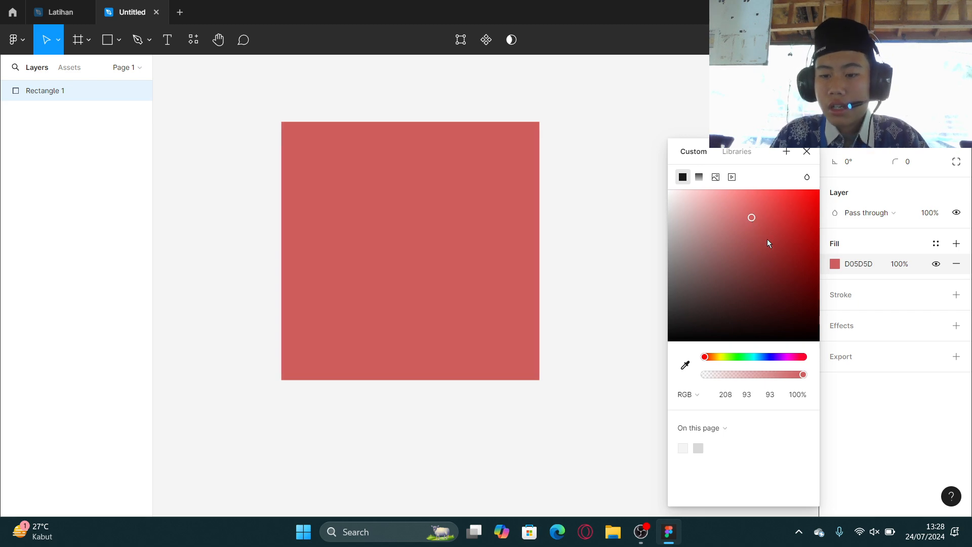
Replace the red fill with a newly added fill and raise its opacity to 100%.
click(957, 244)
click(960, 285)
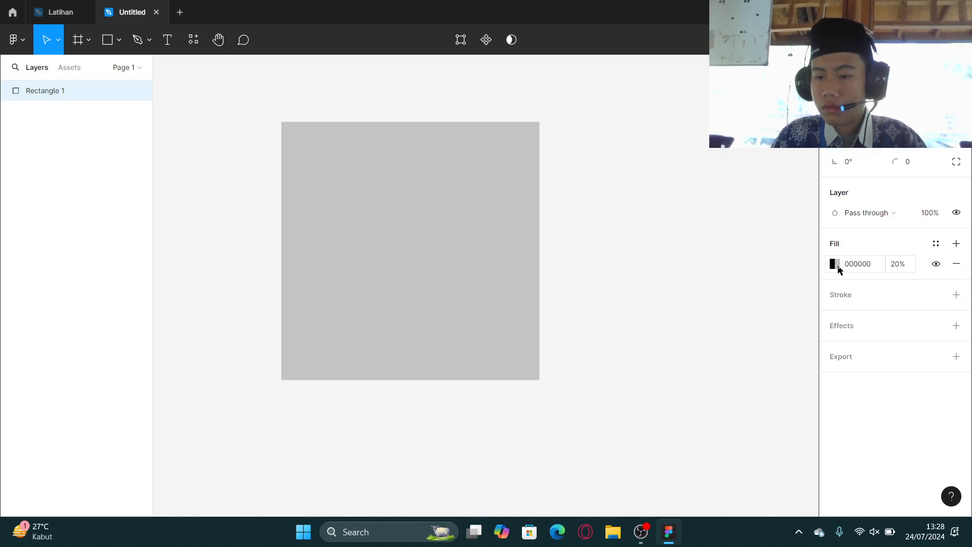
click(836, 265)
drag(726, 374, 849, 384)
Pick a dark reddish-brown for the new fill in the colour area.
drag(750, 277, 819, 190)
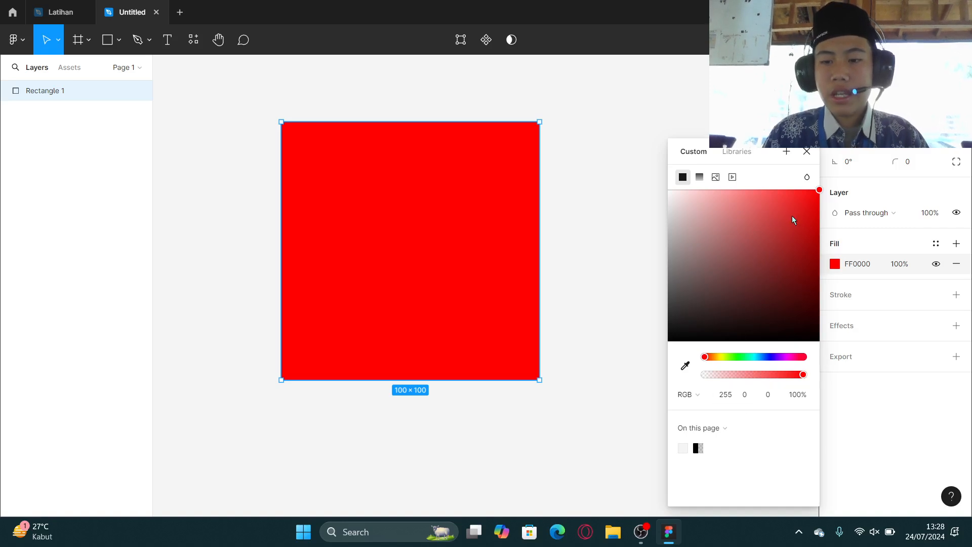
drag(819, 191, 717, 268)
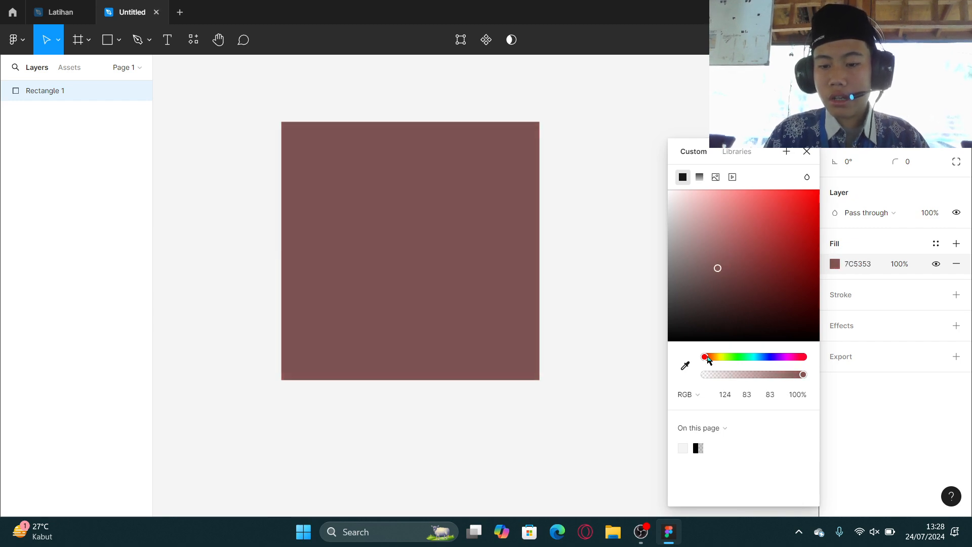
mouse_move(707, 359)
mouse_down()
mouse_move(807, 358)
mouse_move(703, 361)
mouse_up()
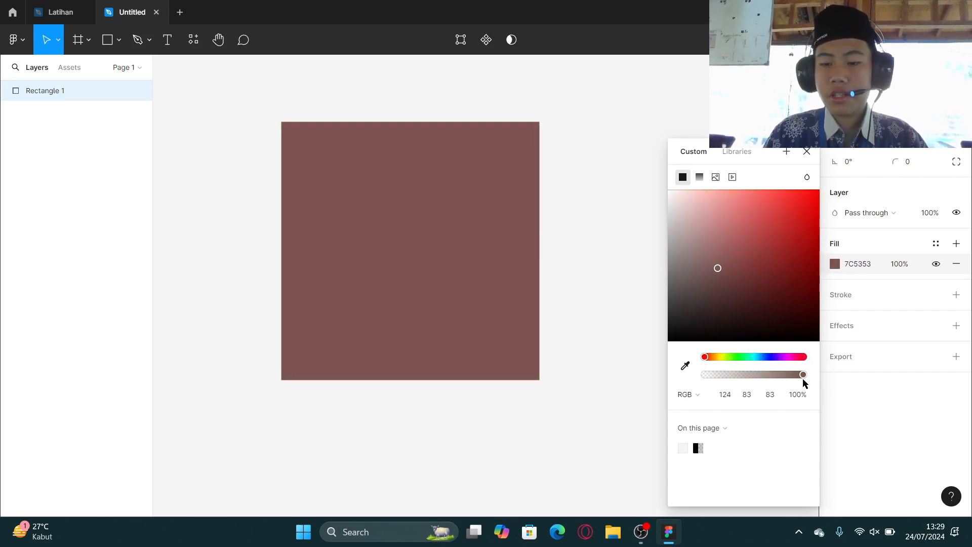
mouse_move(802, 376)
mouse_down()
mouse_move(724, 393)
mouse_move(815, 384)
mouse_up()
Set the fill's Red value to 10.
click(725, 398)
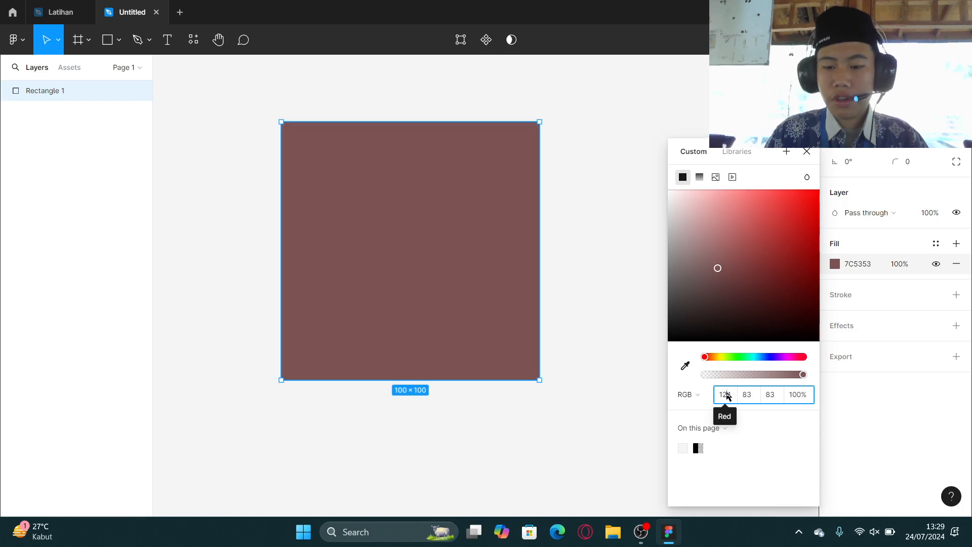
text(9)
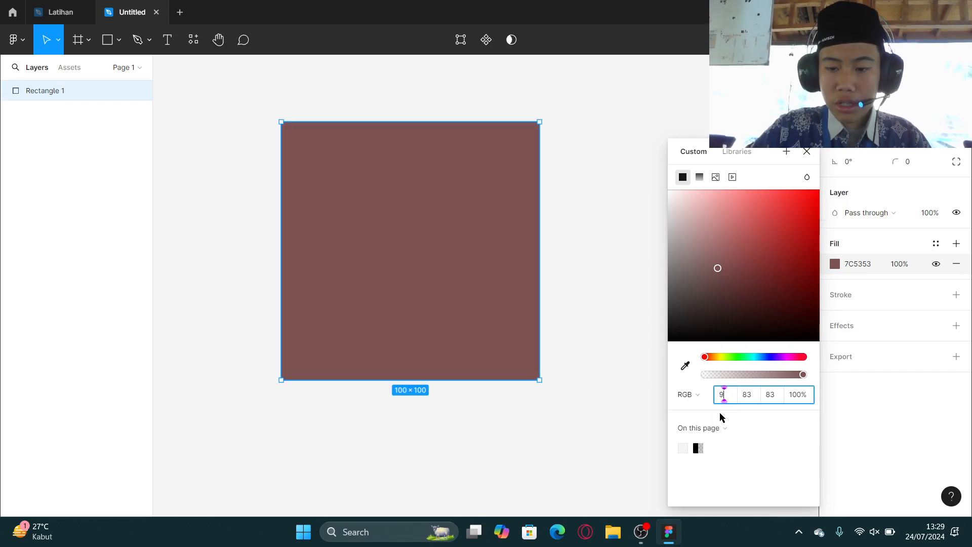
key(Return)
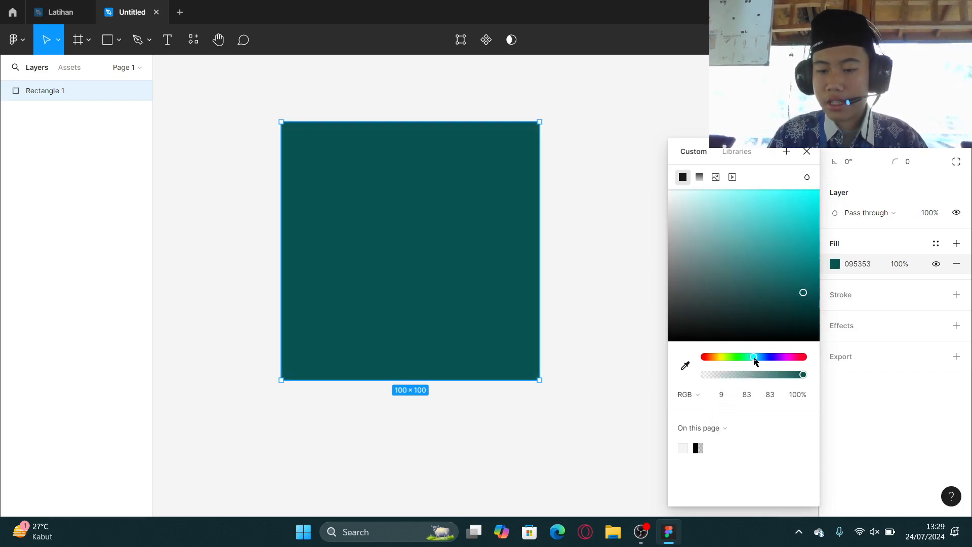
click(731, 397)
text(10)
key(Return)
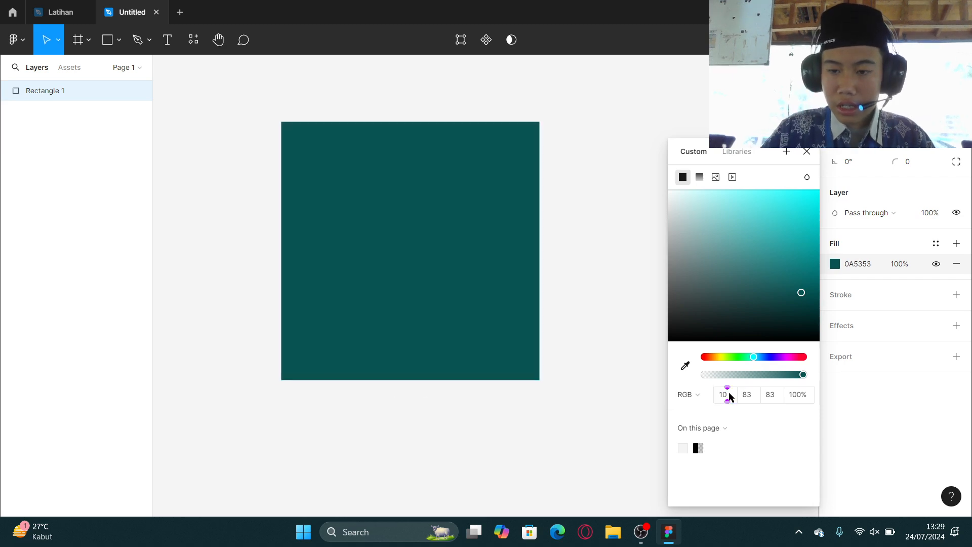
Set the fill's Red and Green values to 100.
click(725, 399)
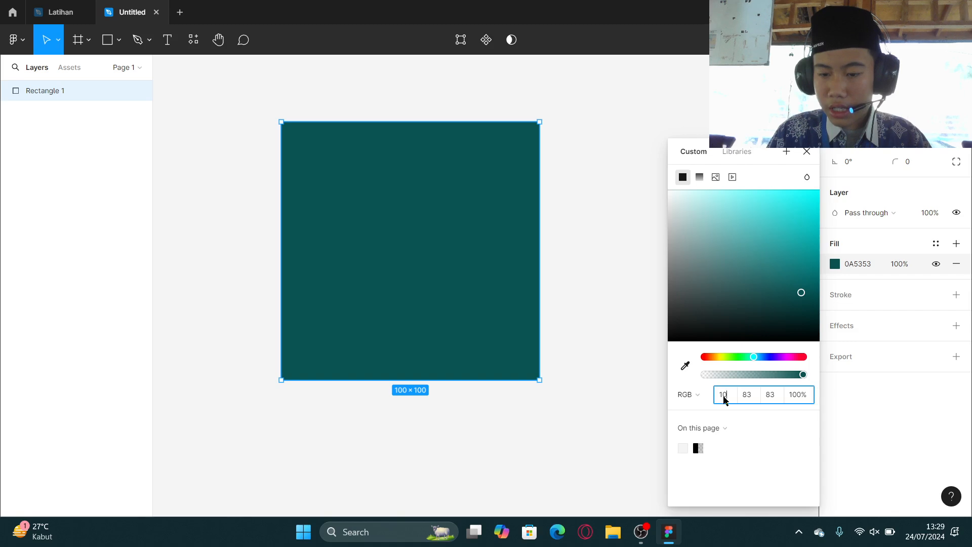
text(100)
key(Return)
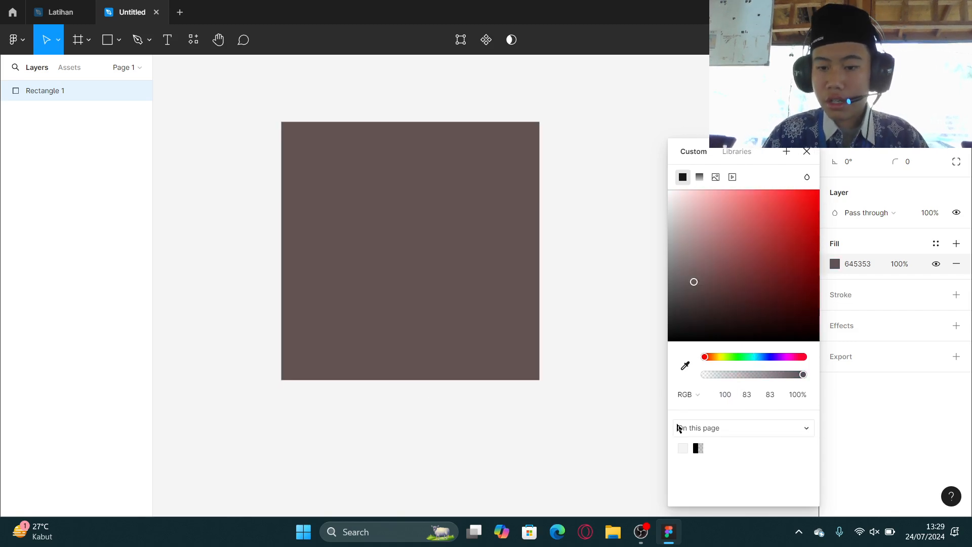
click(747, 399)
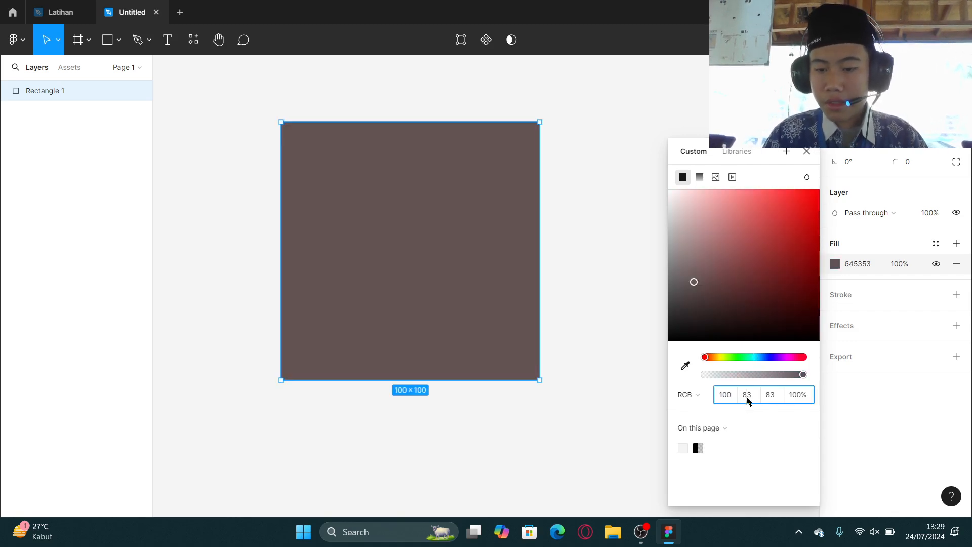
text(100)
key(Return)
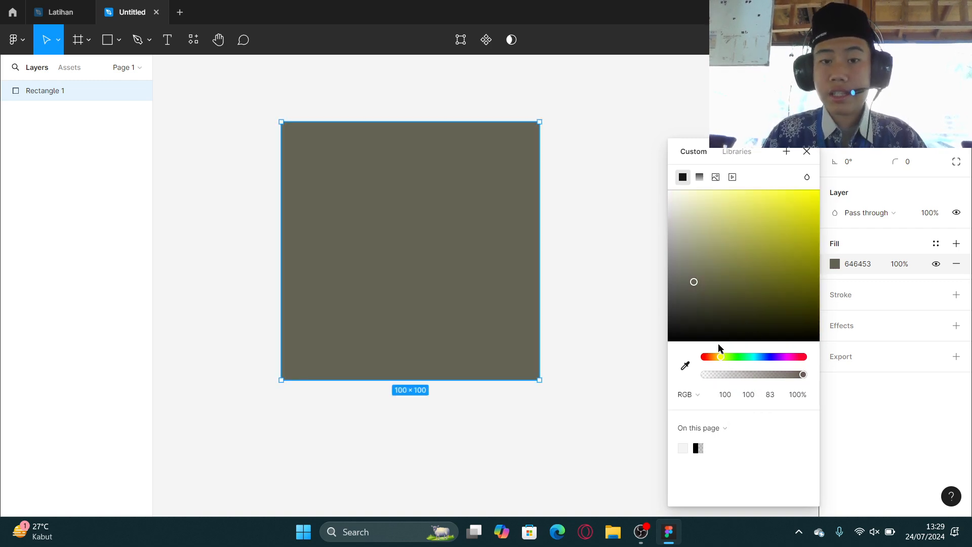
Set the fill's Blue value to 100.
click(779, 403)
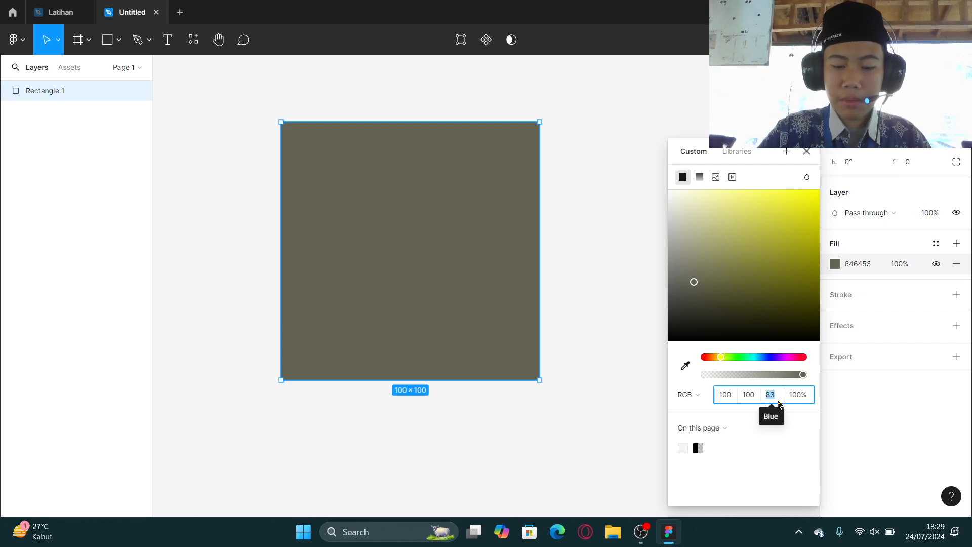
text(100)
key(Return)
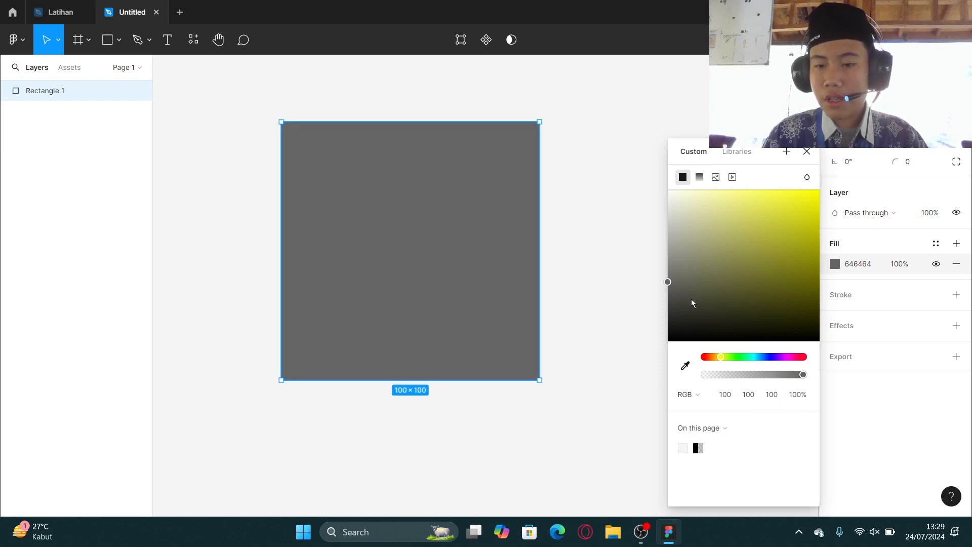
Pick an olive fill colour in the colour area and switch the colour values to Hex.
drag(710, 260, 759, 255)
click(741, 268)
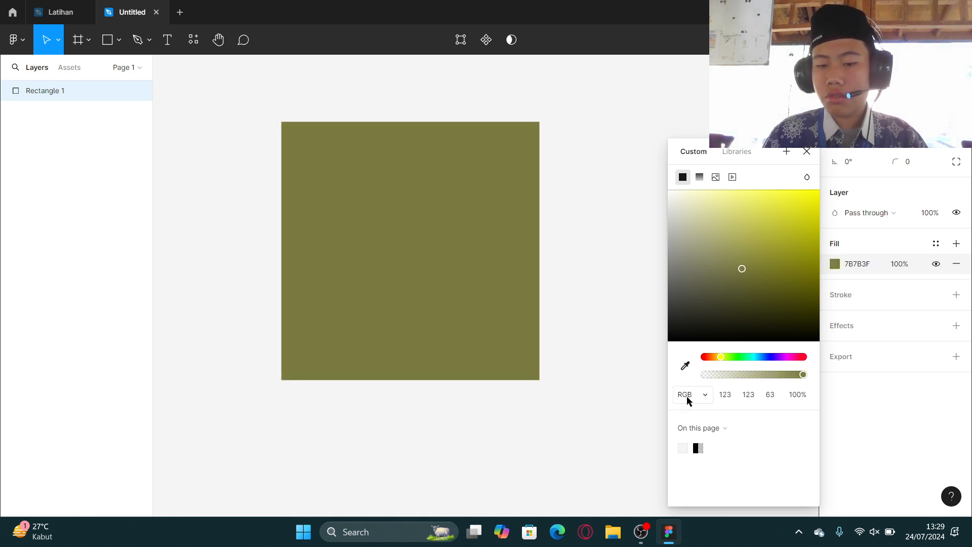
click(689, 397)
click(698, 384)
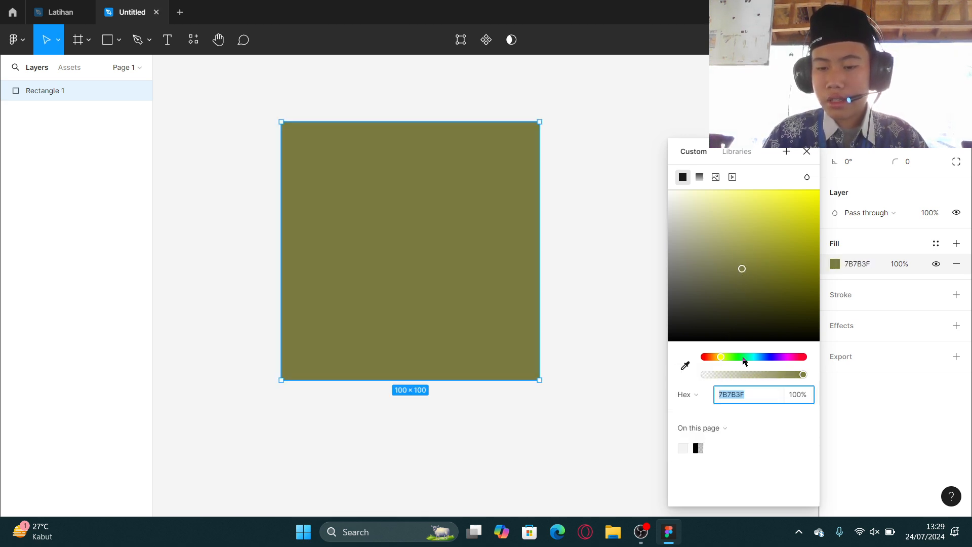
click(812, 416)
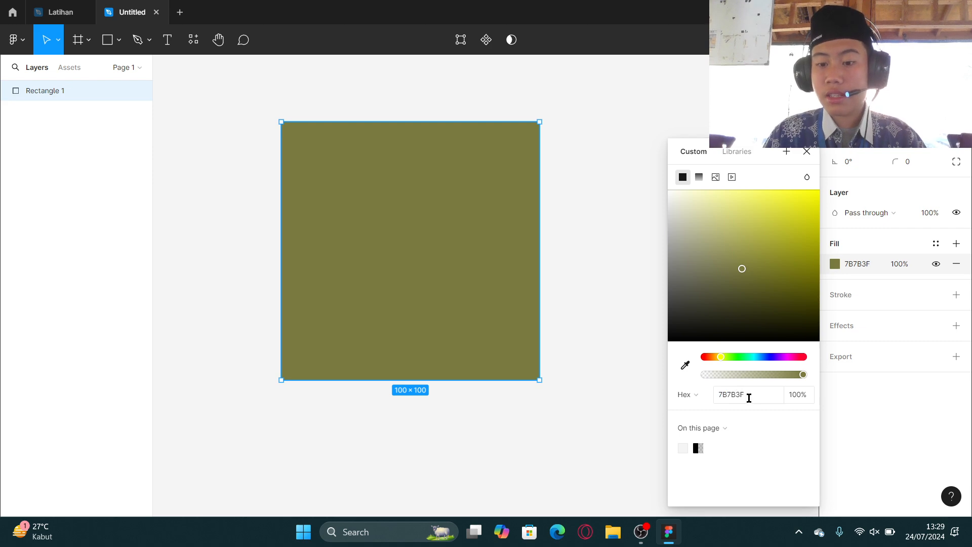
click(748, 397)
click(740, 394)
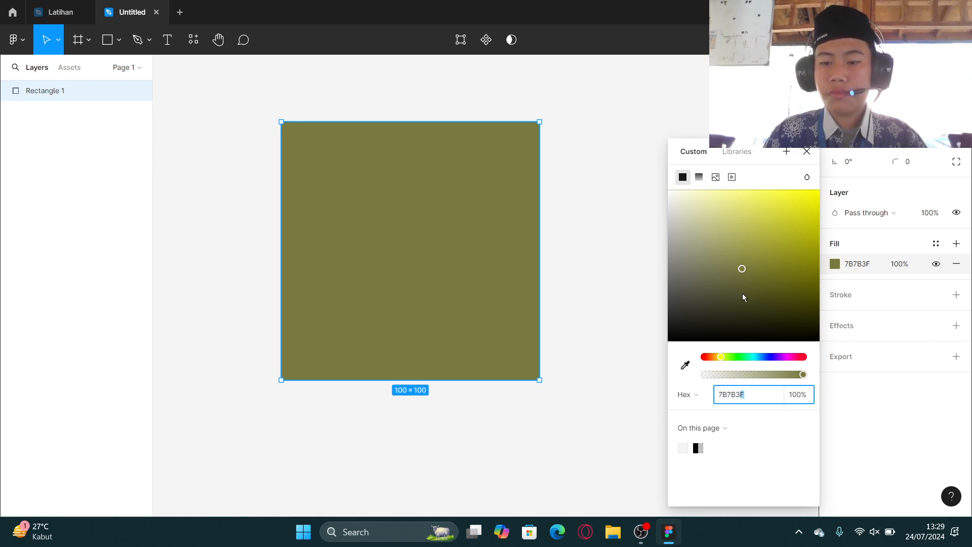
Pick a darker olive fill colour in the colour area and close the colour picker.
mouse_move(743, 297)
mouse_down()
mouse_move(723, 278)
mouse_move(790, 267)
mouse_move(746, 323)
mouse_move(735, 305)
mouse_up()
click(808, 152)
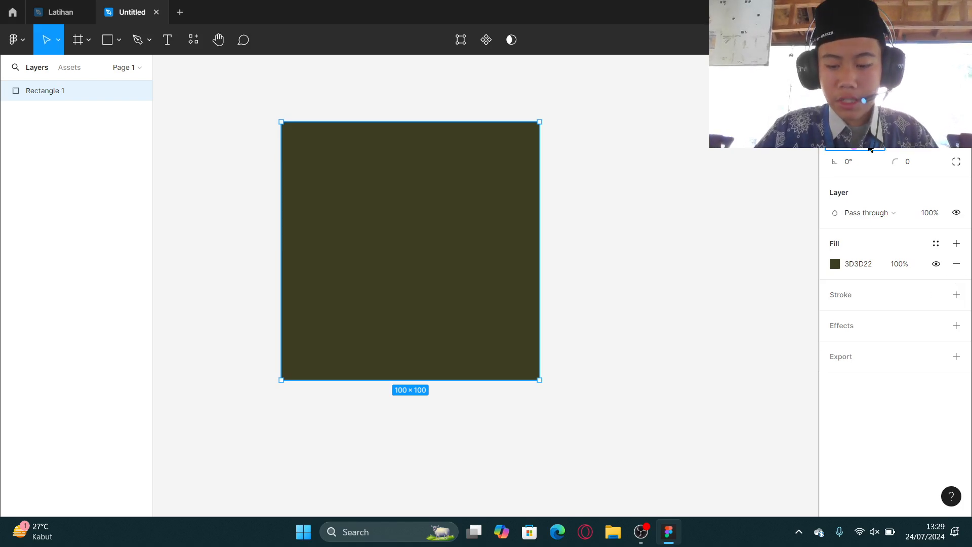
Try resizing and rotating the rectangle, undoing each change.
key(Return)
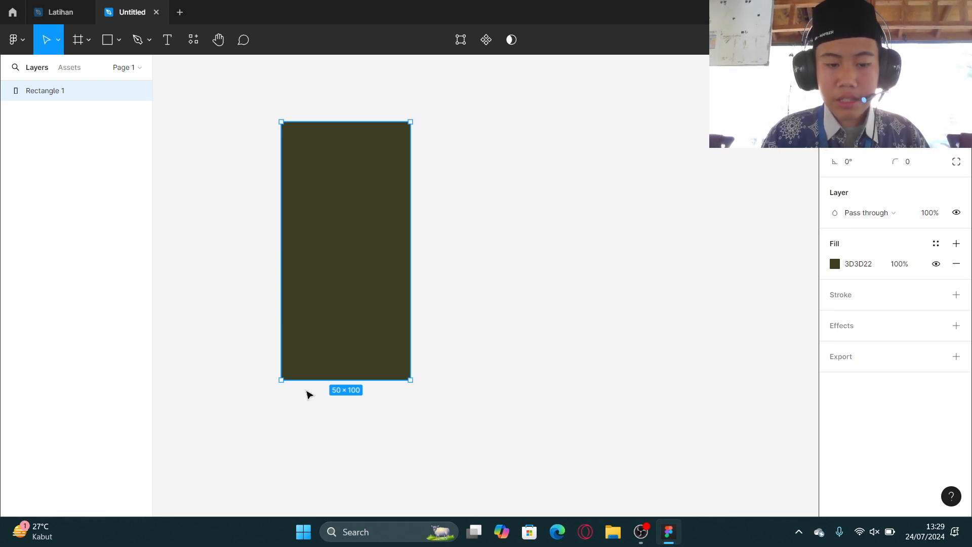
key(ctrl+z)
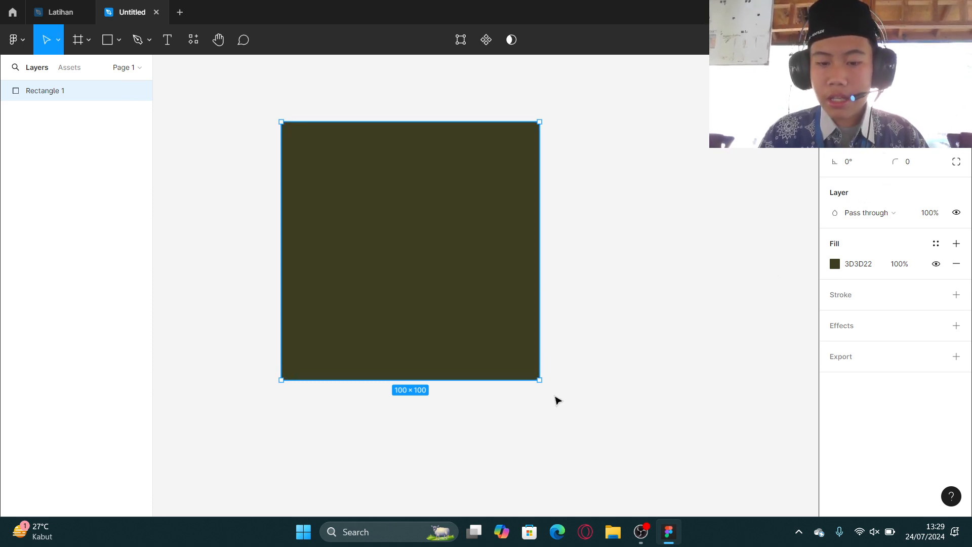
drag(542, 385, 600, 231)
key(ctrl+z)
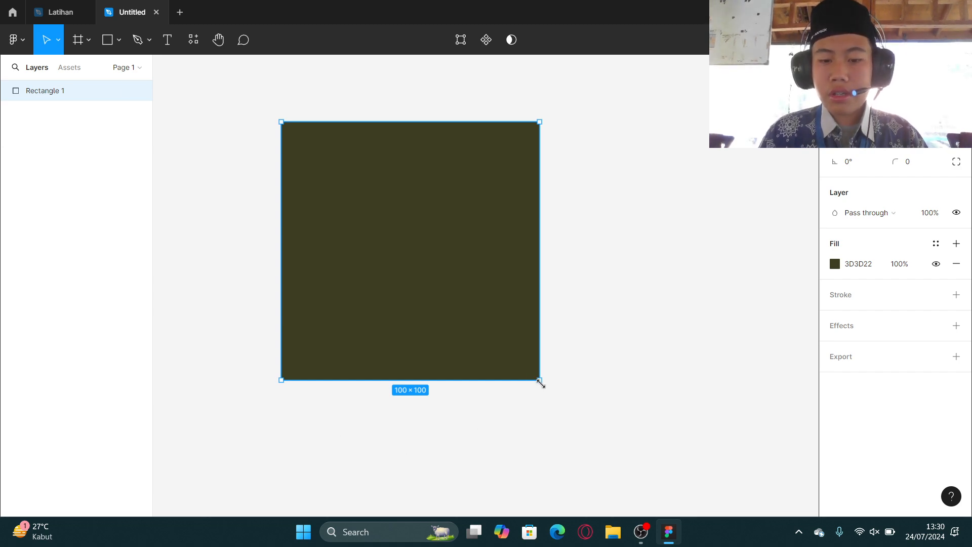
drag(555, 375, 458, 367)
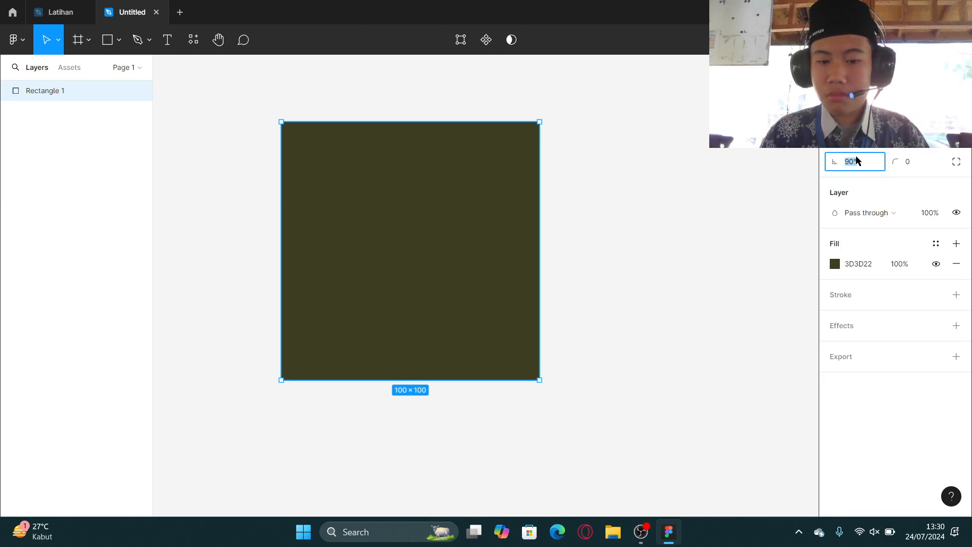
key(Return)
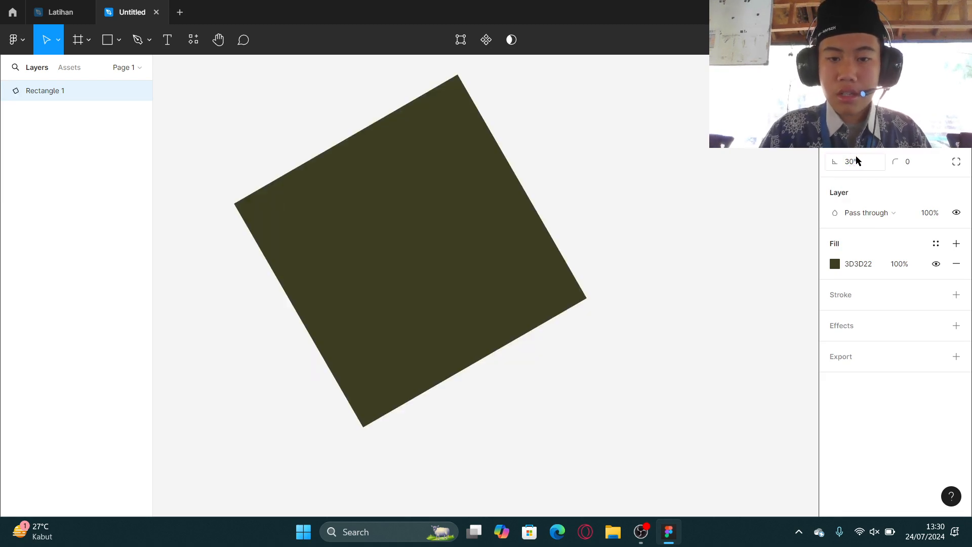
key(ctrl+z)
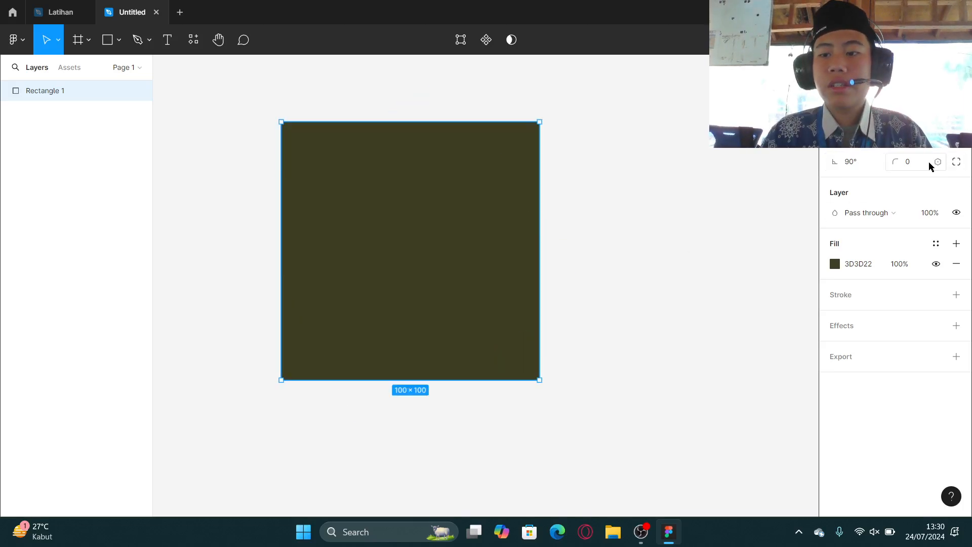
Set the rectangle's corner radius to 104.
click(901, 161)
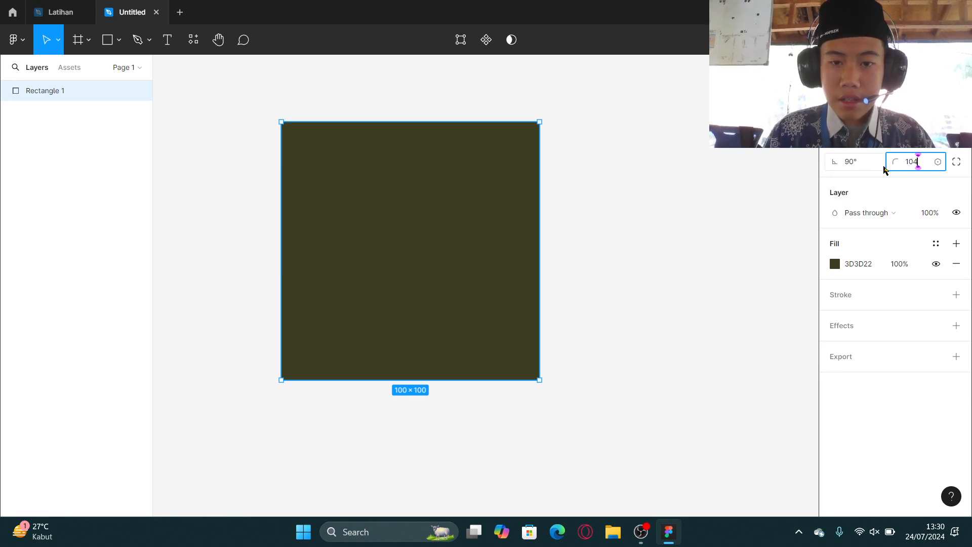
key(Return)
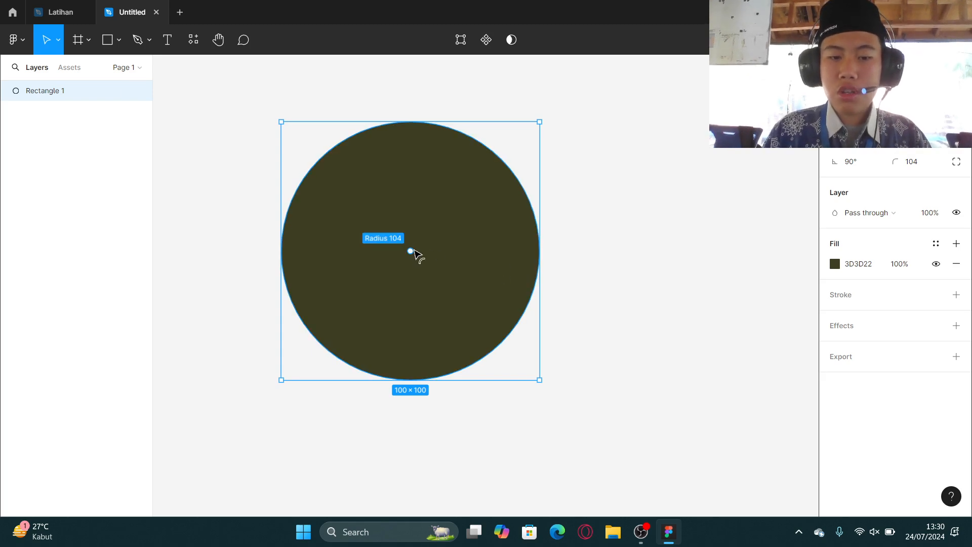
Drag the corner radius handle back to make the rectangle's corners square again.
drag(413, 252, 409, 406)
scroll(433, 381, down, 1)
scroll(431, 379, down, 1)
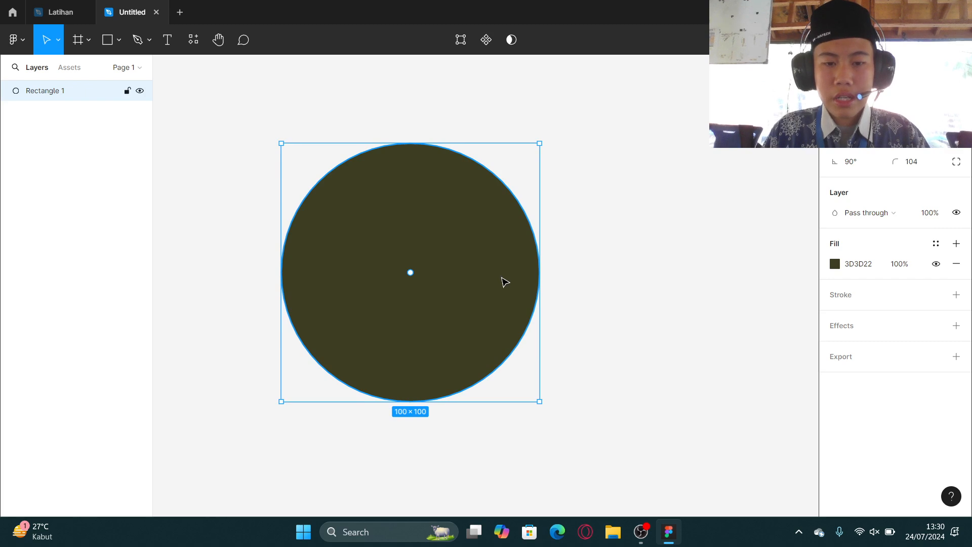
click(770, 284)
click(361, 297)
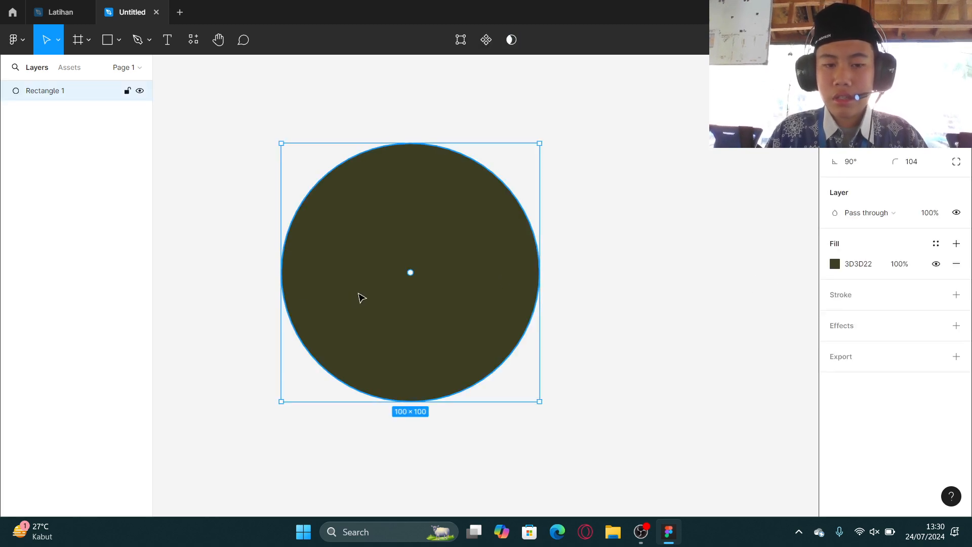
scroll(425, 269, left, 1)
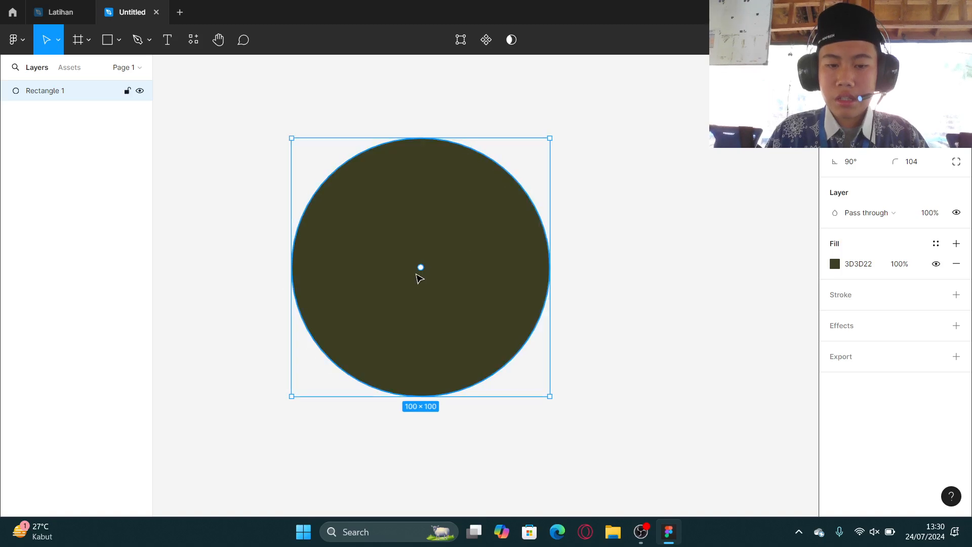
drag(420, 271, 713, 91)
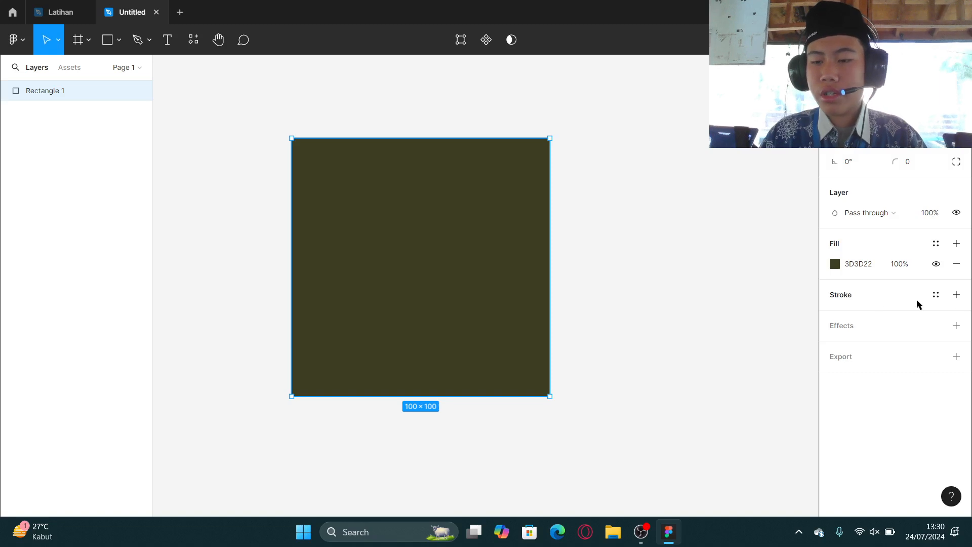
Add a stroke to the rectangle and set its position to Center.
click(956, 295)
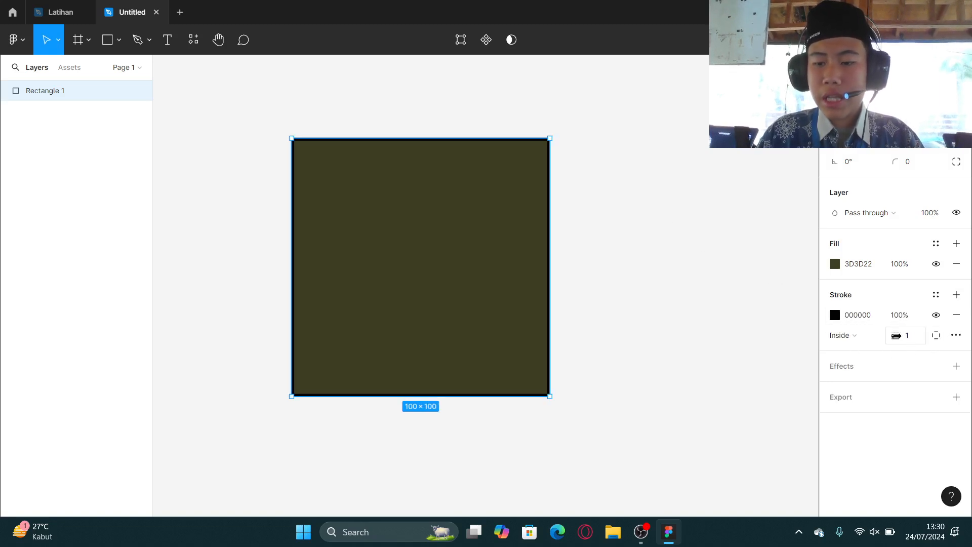
click(863, 338)
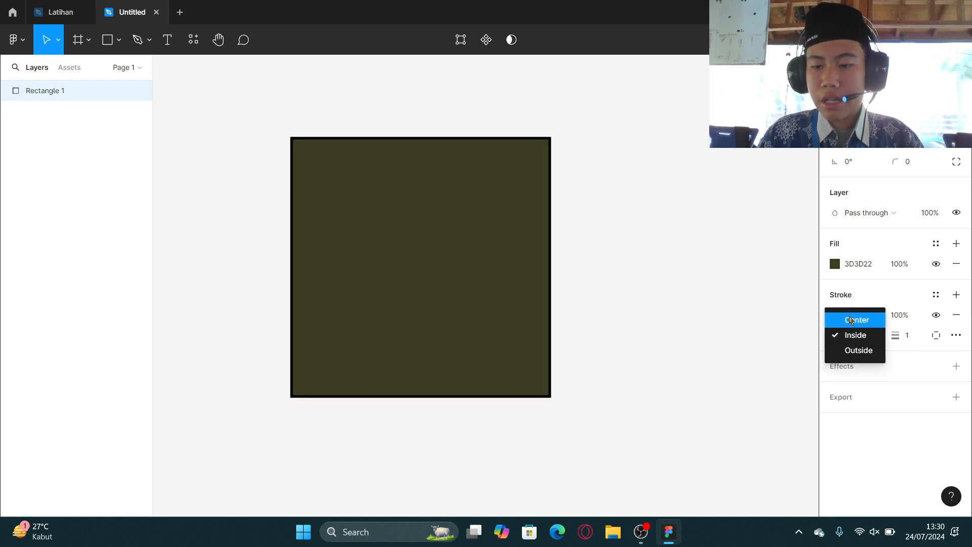
click(851, 320)
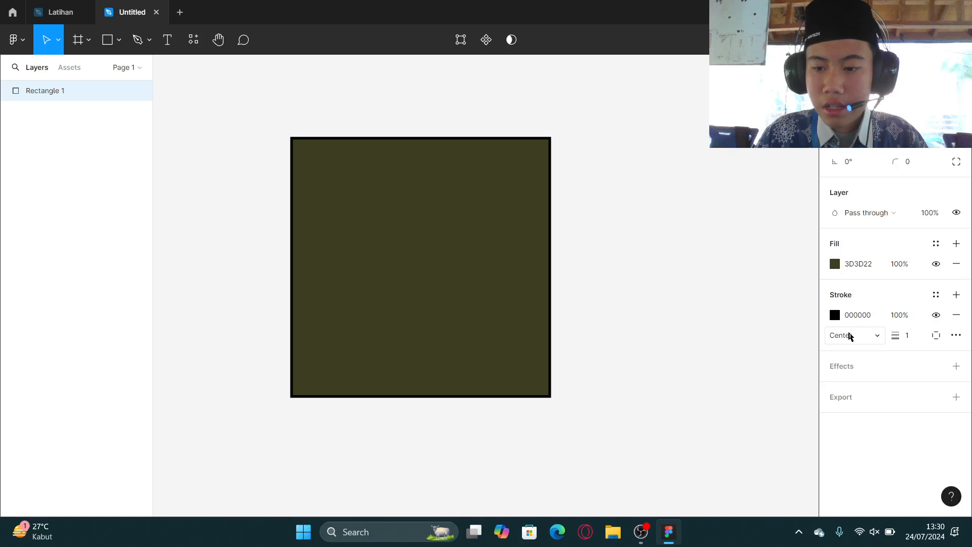
Switch the stroke position between Inside and Center, finishing on Outside.
scroll(542, 193, up, 10)
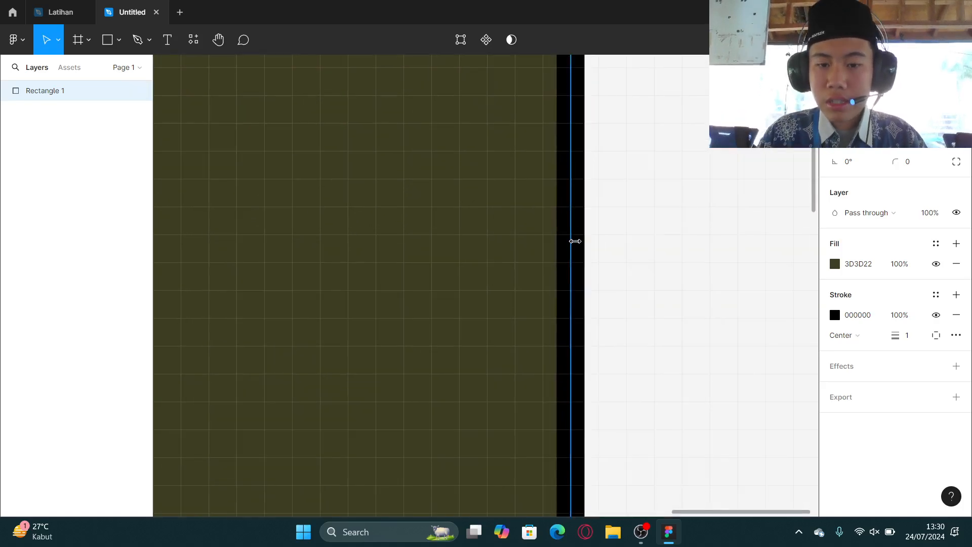
click(843, 335)
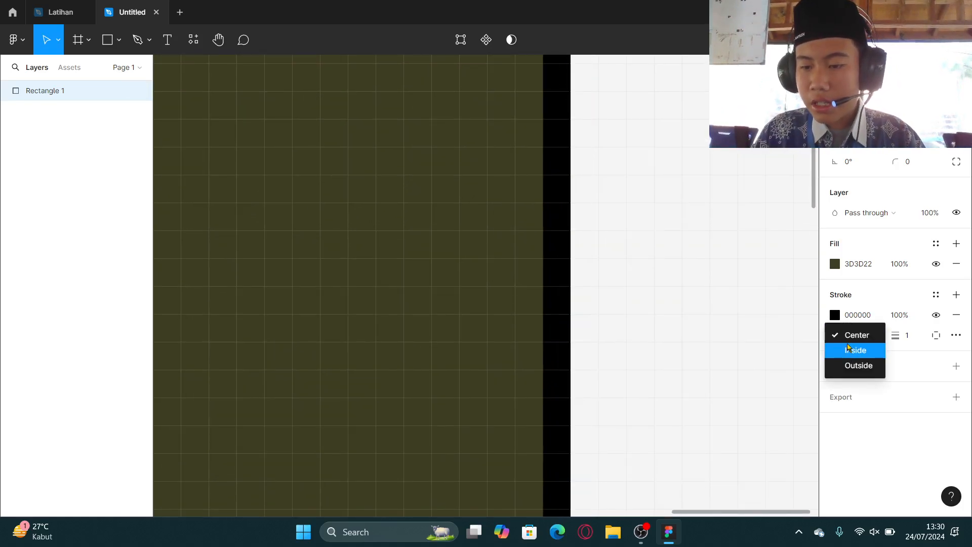
click(839, 354)
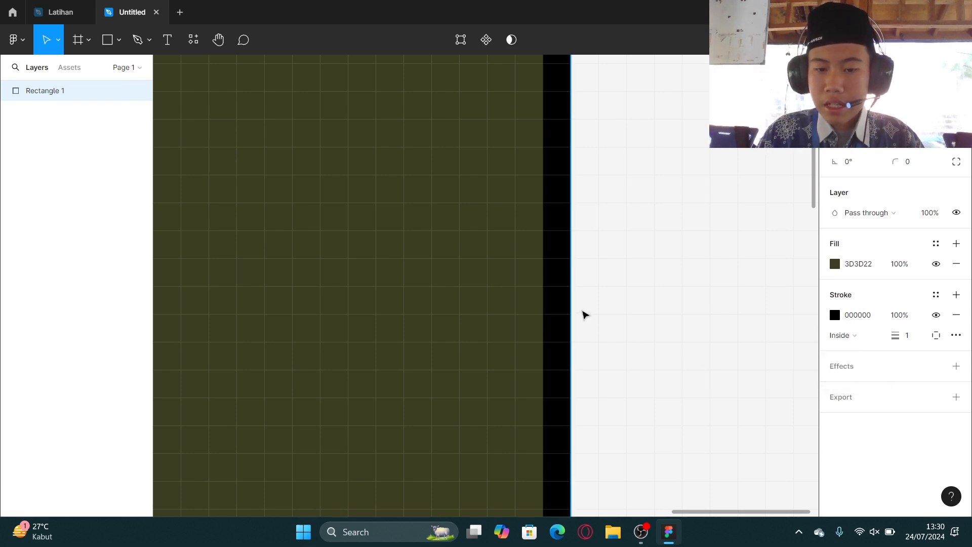
click(851, 335)
click(846, 319)
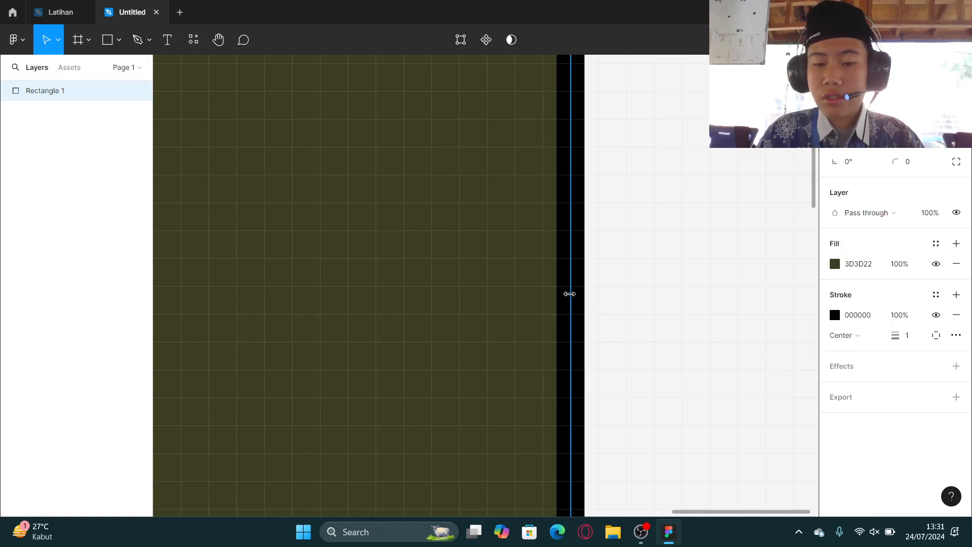
click(842, 335)
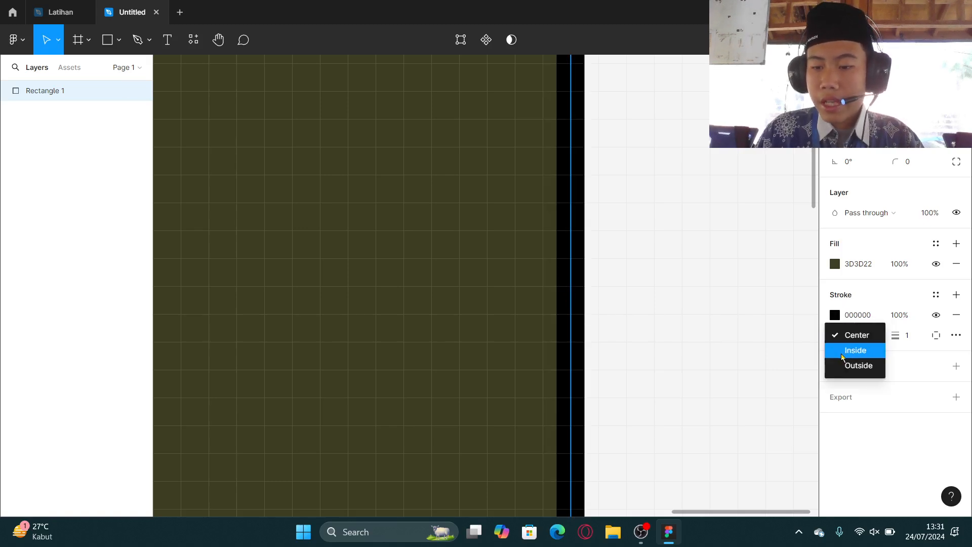
click(856, 365)
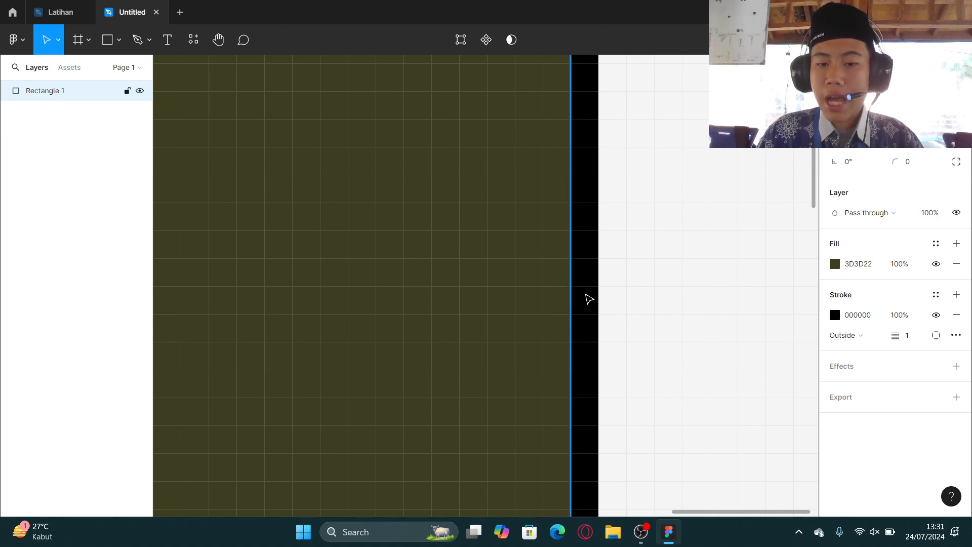
Drag the stroke weight up to 11.
drag(895, 332, 900, 333)
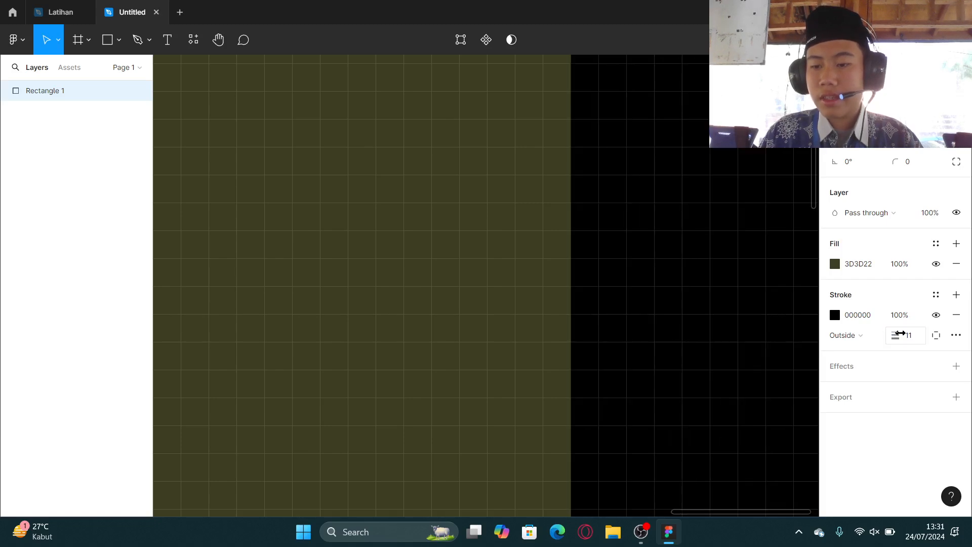
scroll(544, 398, down, 10)
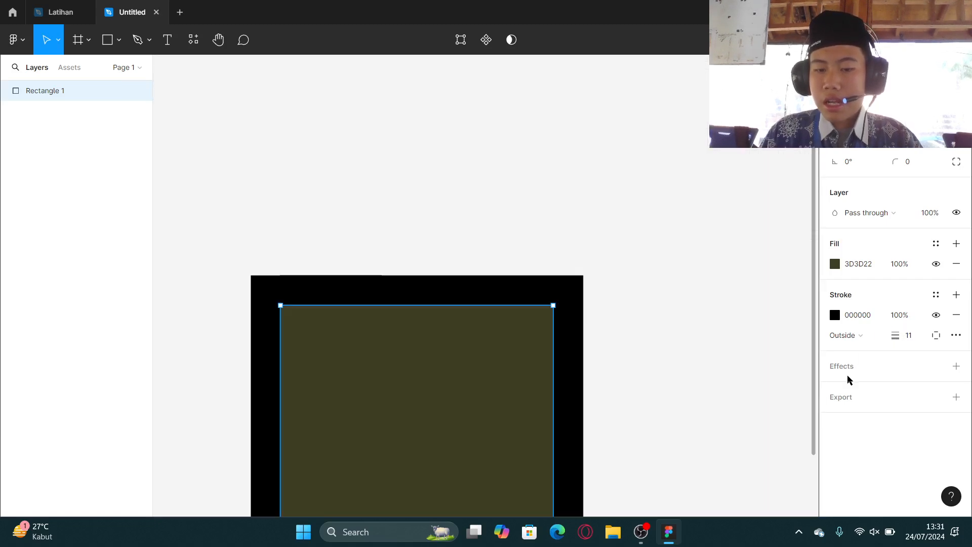
Try applying the stroke to the Top and Bottom sides, then apply it to All sides.
click(936, 335)
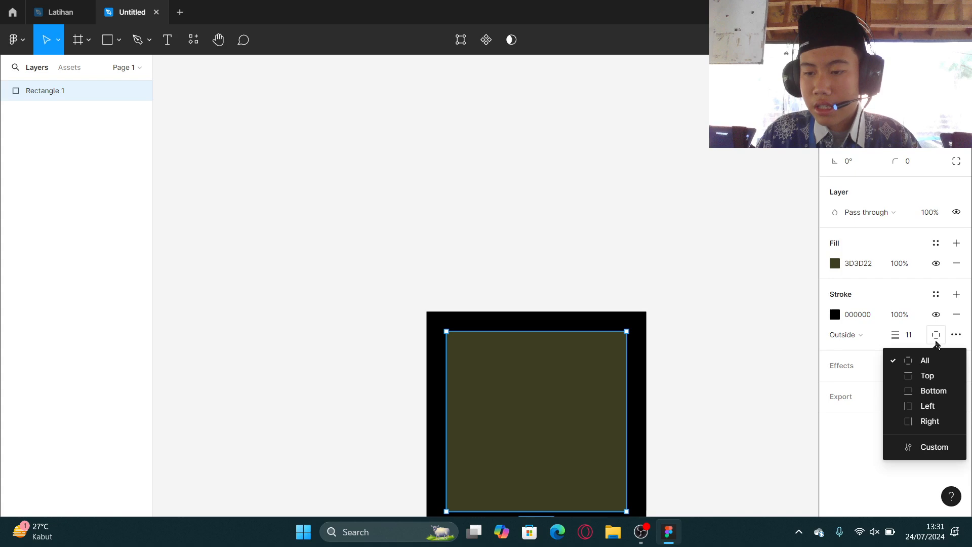
click(914, 377)
scroll(602, 426, down, 1)
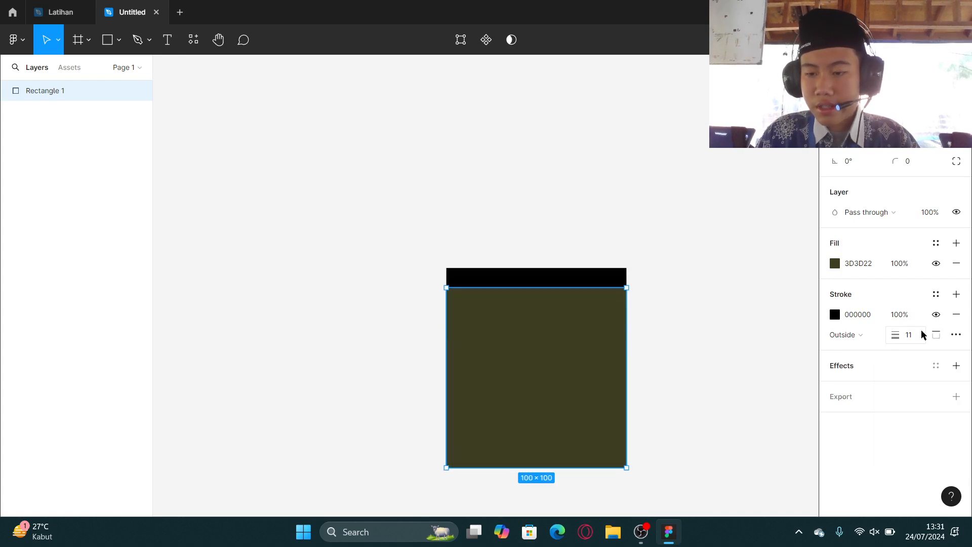
click(935, 336)
click(930, 391)
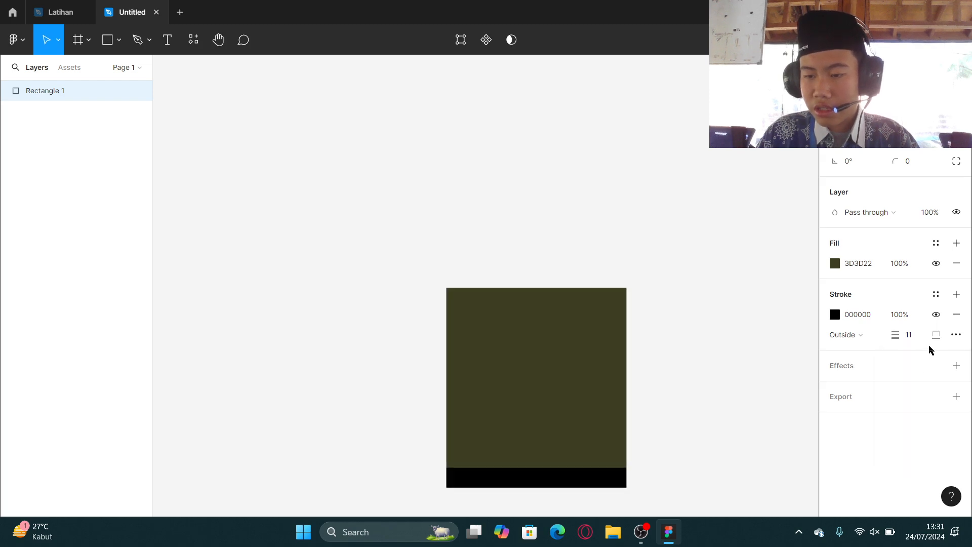
click(935, 338)
click(923, 360)
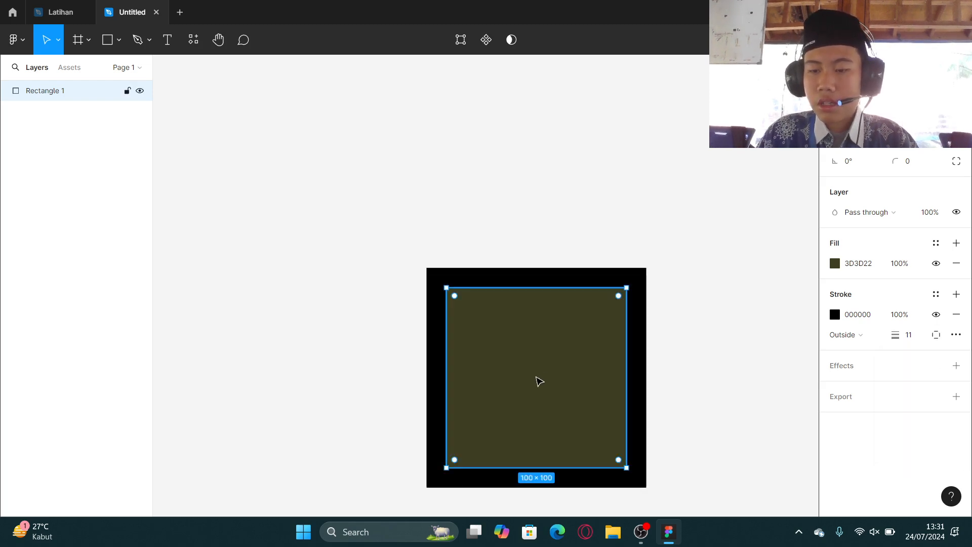
Drag the stroke weight down to 0.
drag(895, 335, 875, 334)
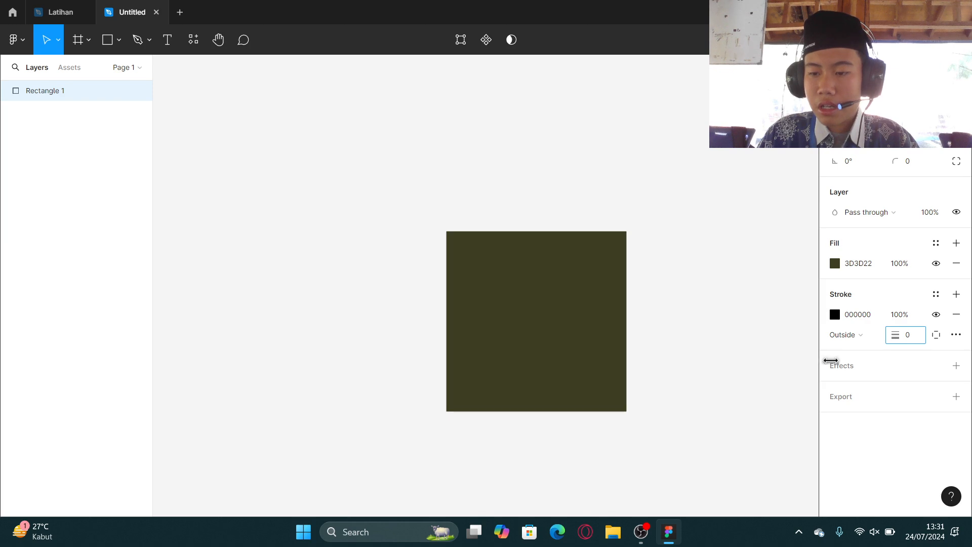
Toggle the stroke's visibility off and on, and set the stroke weight to 8.
click(936, 315)
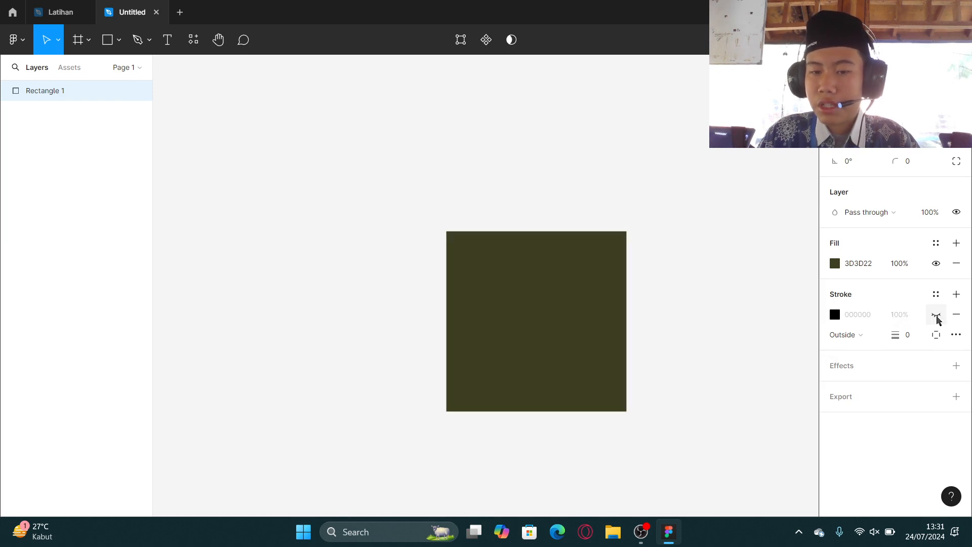
click(936, 315)
click(907, 335)
text(8)
key(Return)
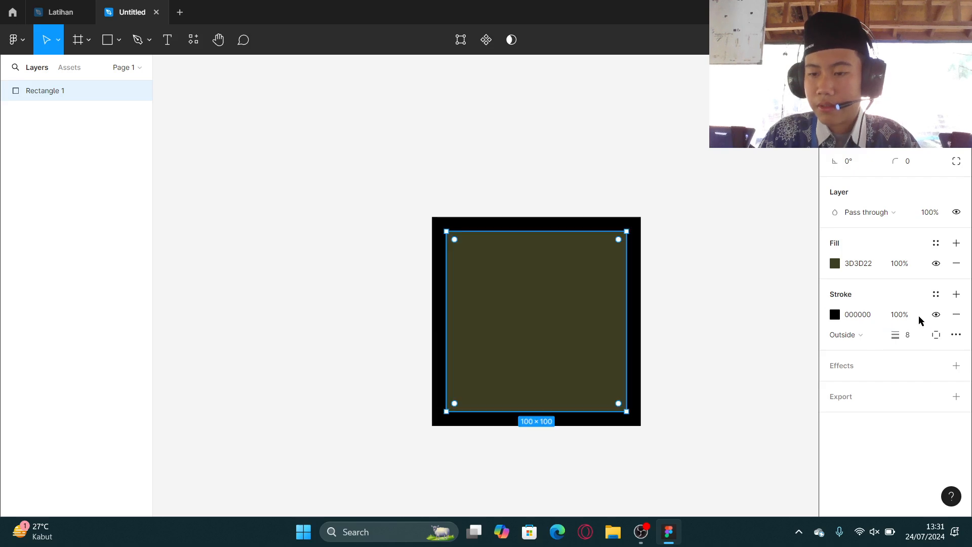
Toggle the stroke's visibility once more and remove the stroke from the rectangle.
click(931, 314)
click(931, 314)
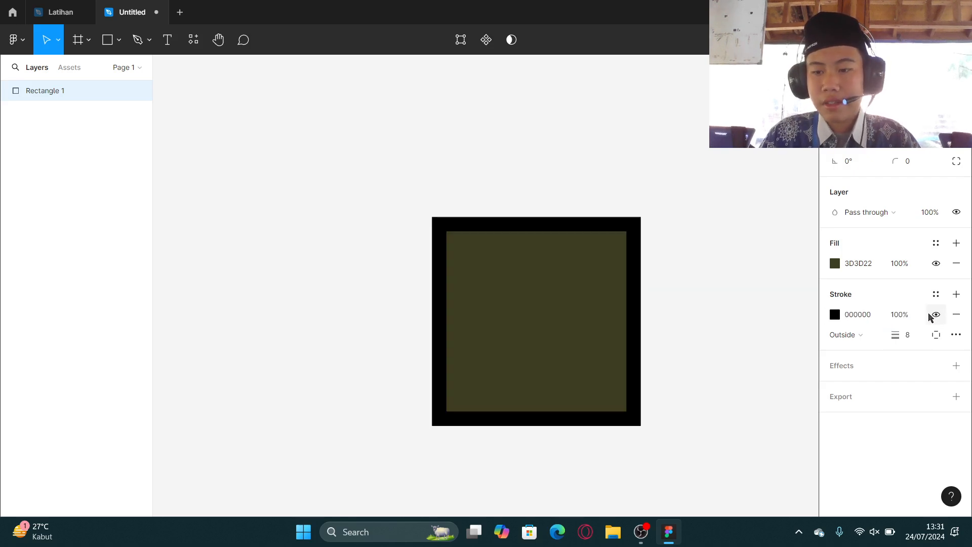
click(956, 314)
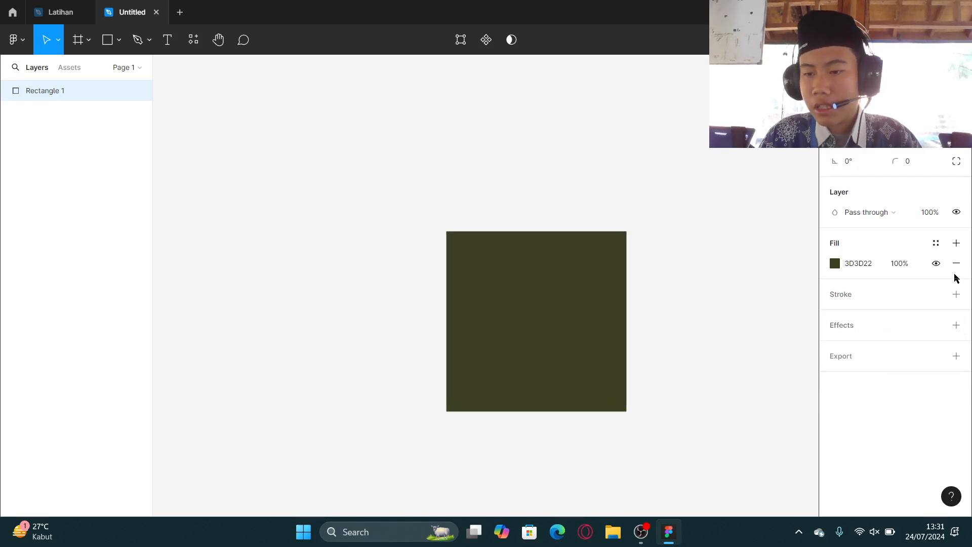
Add an effect to the rectangle and switch its type to Inner shadow.
click(957, 325)
scroll(679, 364, up, 3)
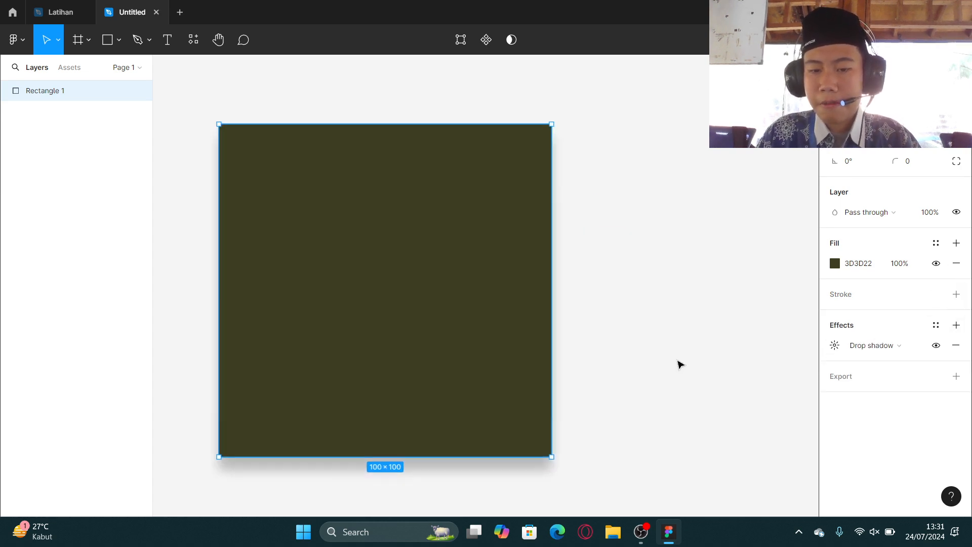
scroll(759, 365, down, 1)
click(835, 345)
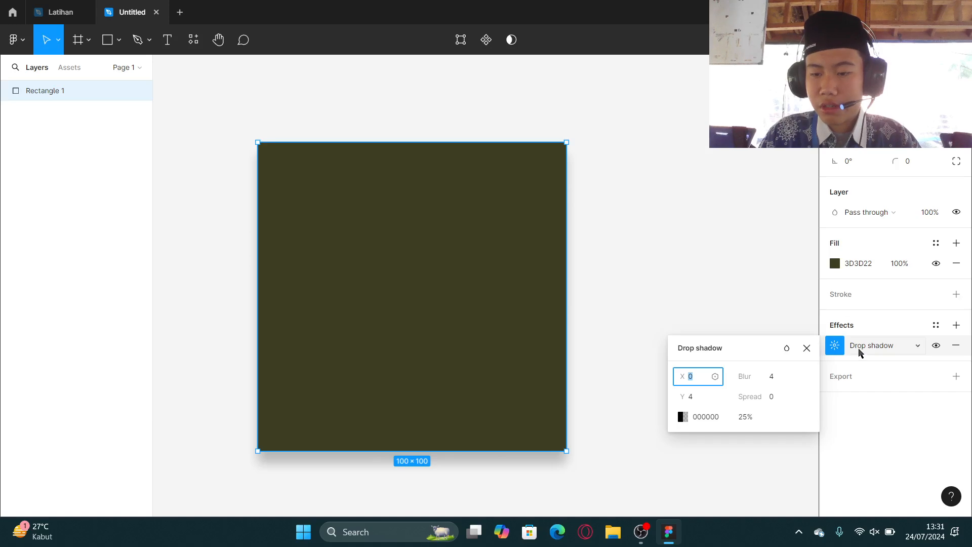
click(860, 352)
click(887, 328)
Change the rectangle's fill colour to white FFFFFF.
scroll(466, 304, up, 5)
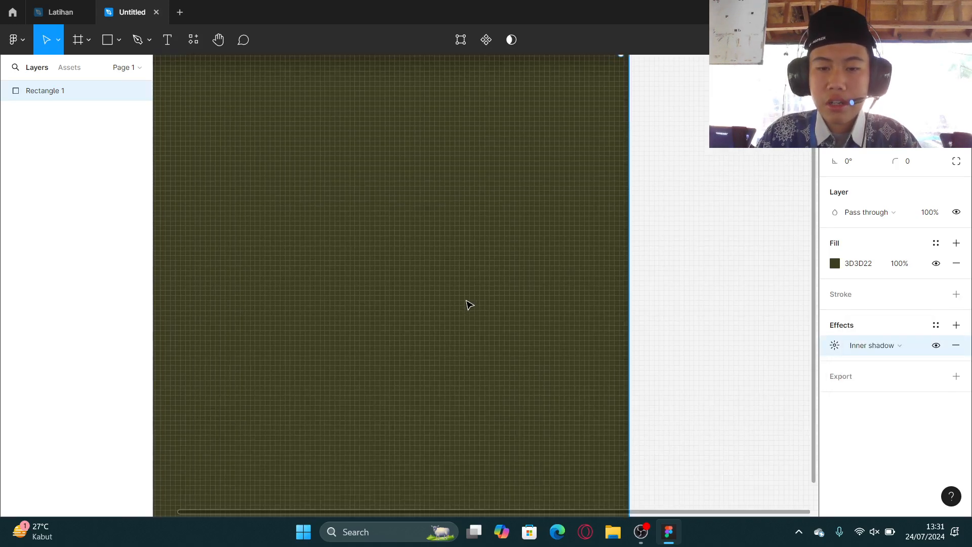
scroll(467, 300, up, 1)
scroll(469, 304, down, 4)
scroll(534, 331, left, 2)
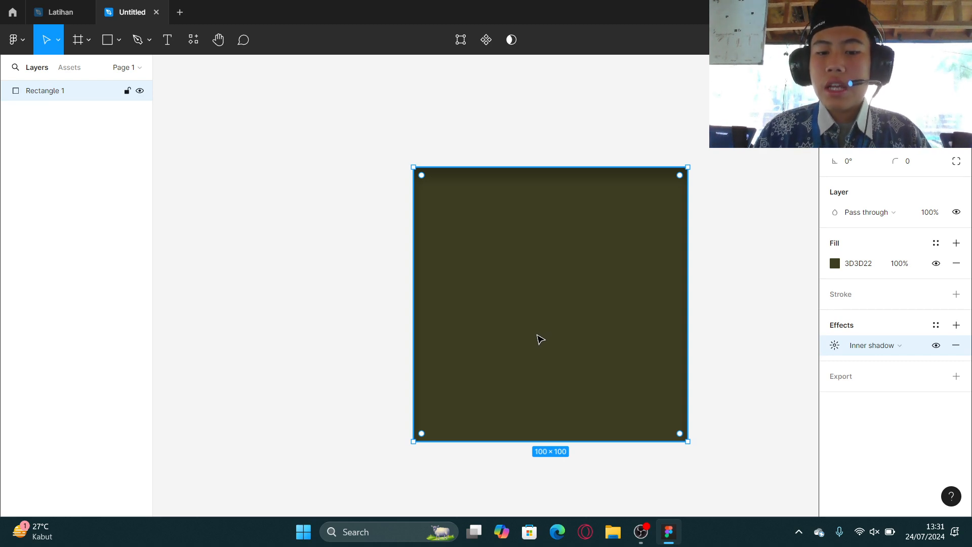
click(833, 261)
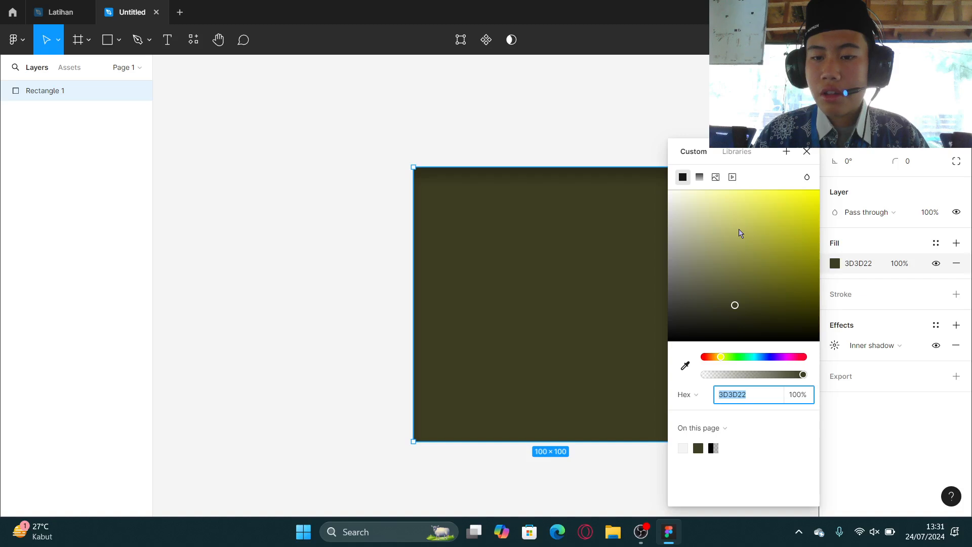
drag(738, 229, 628, 175)
click(806, 152)
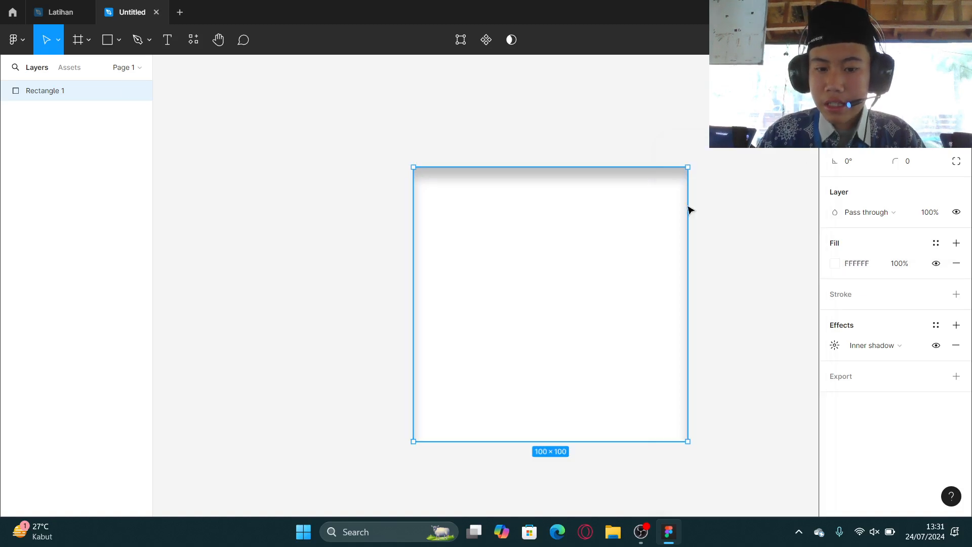
Deselect everything and set the canvas background colour to red FB0000.
click(733, 232)
click(637, 236)
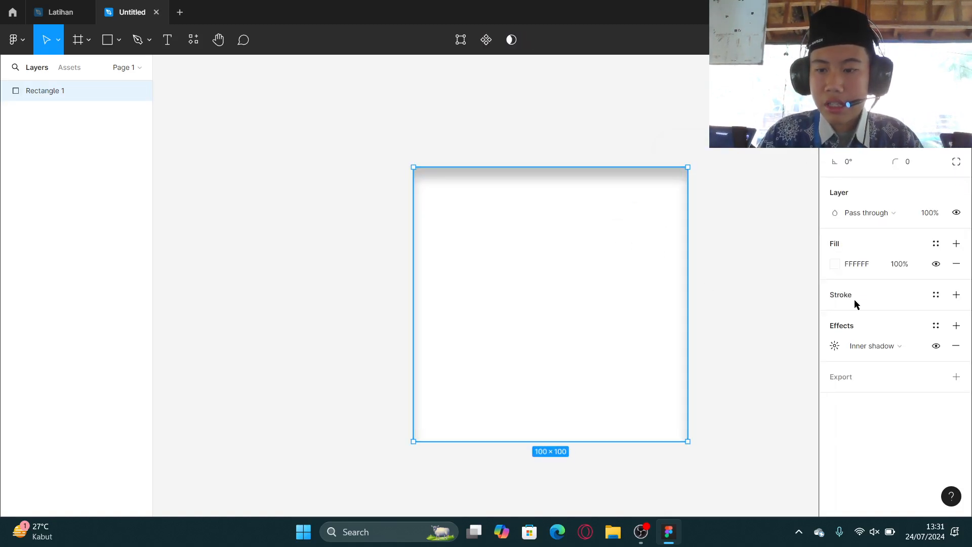
click(719, 203)
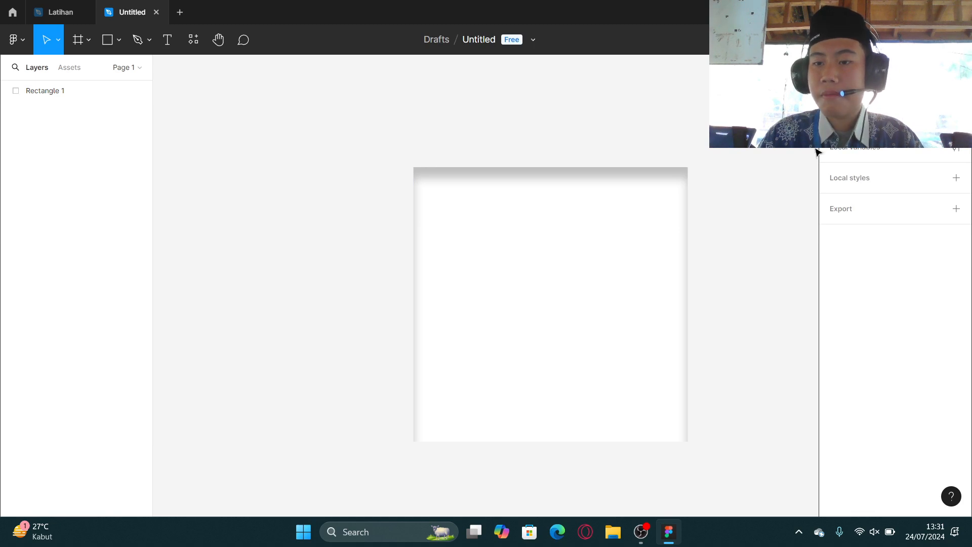
click(835, 115)
drag(788, 157, 869, 147)
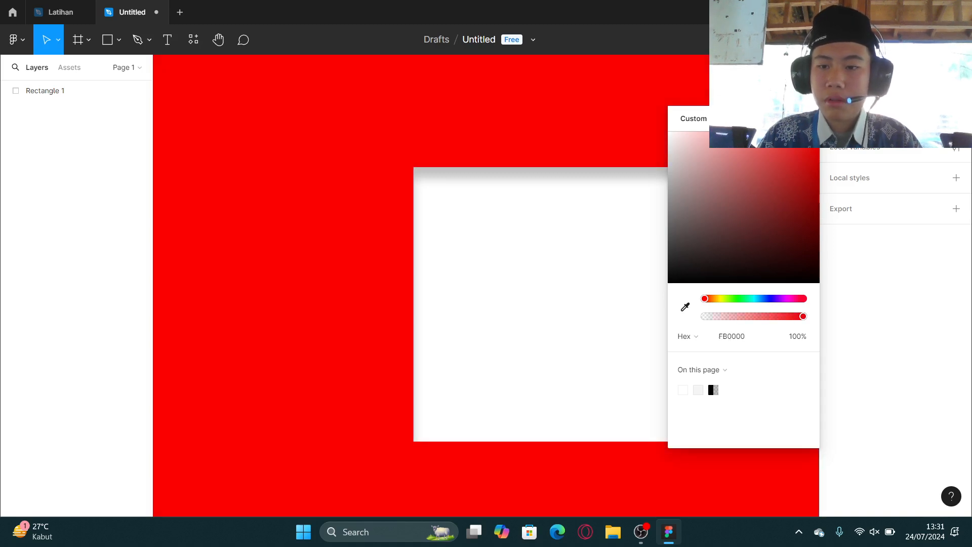
key(Escape)
Add a stroke to the rectangle and set the inner shadow's colour opacity to 50%.
click(644, 225)
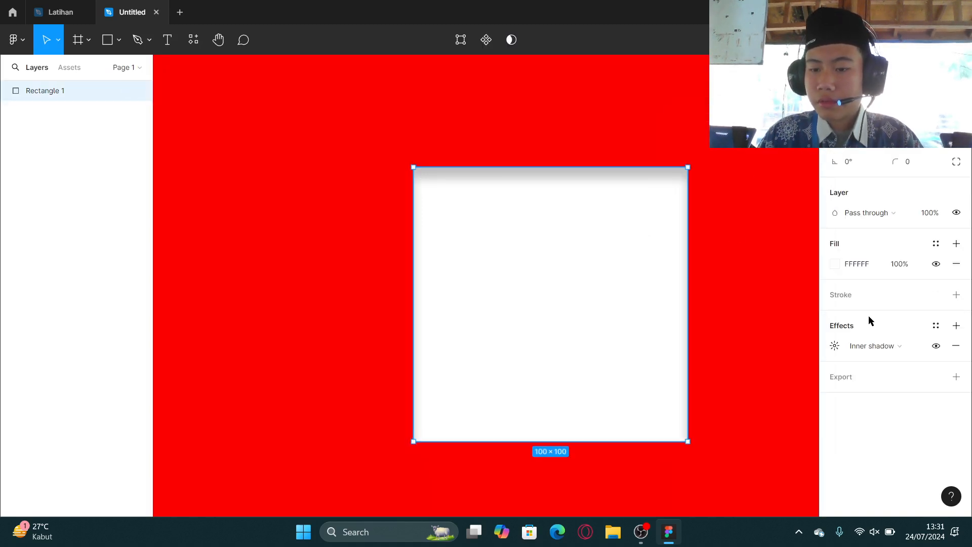
click(956, 294)
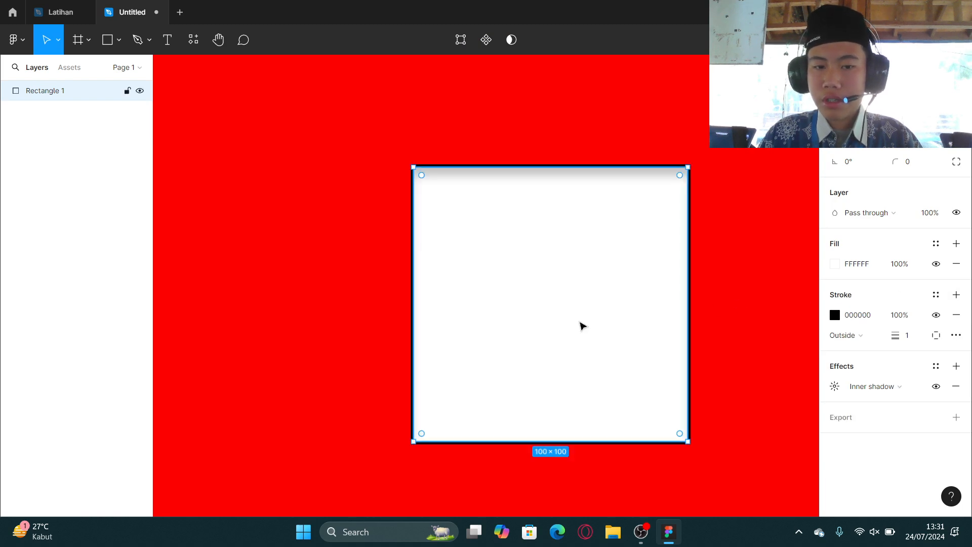
click(836, 388)
scroll(551, 185, up, 5)
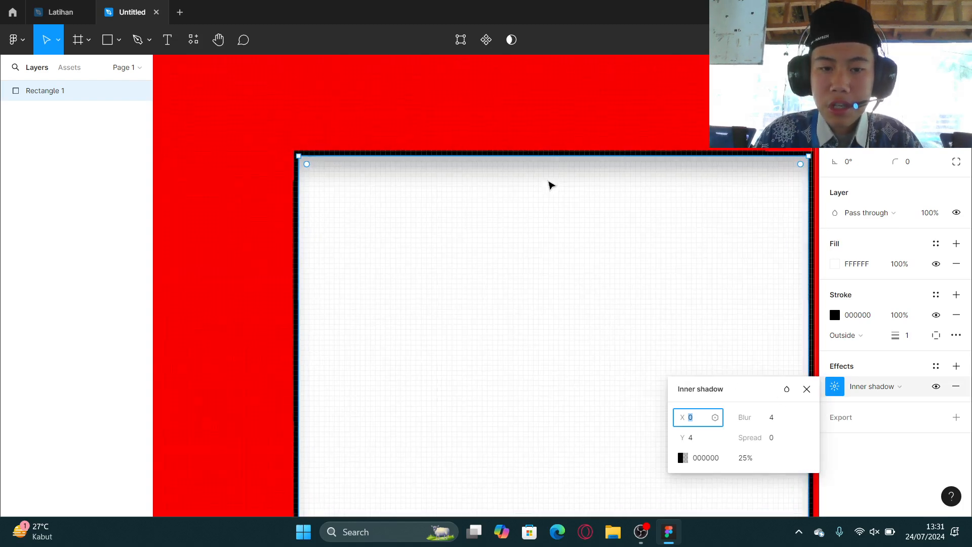
scroll(708, 355, down, 5)
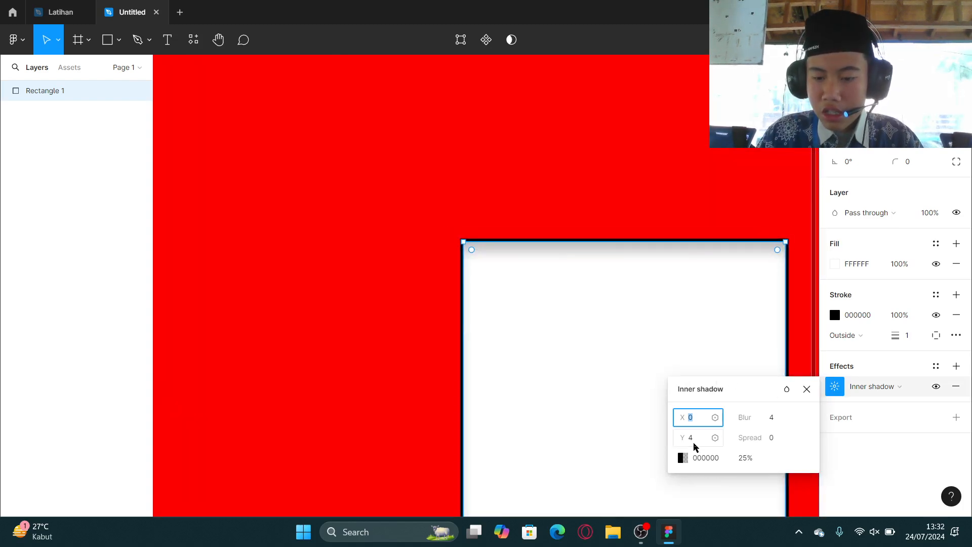
click(741, 459)
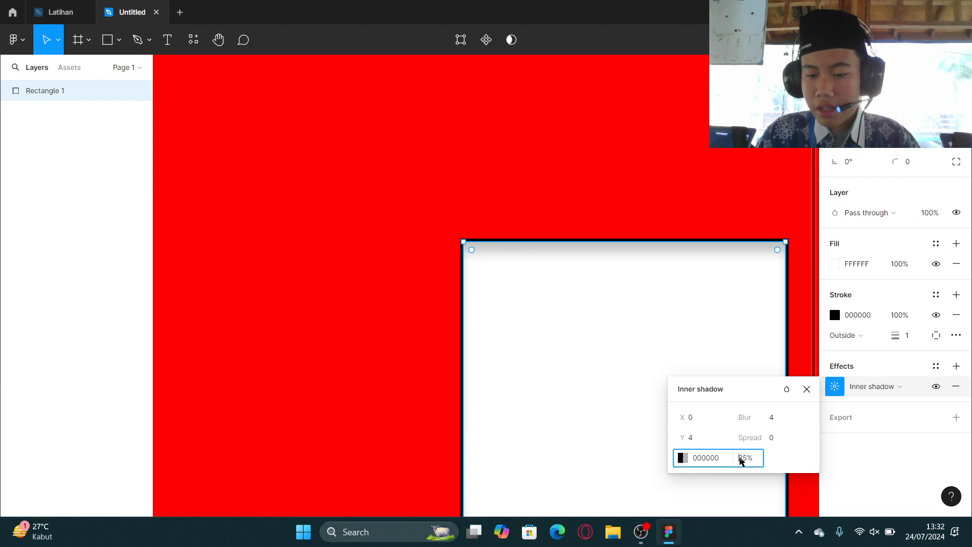
key(BackSpace)
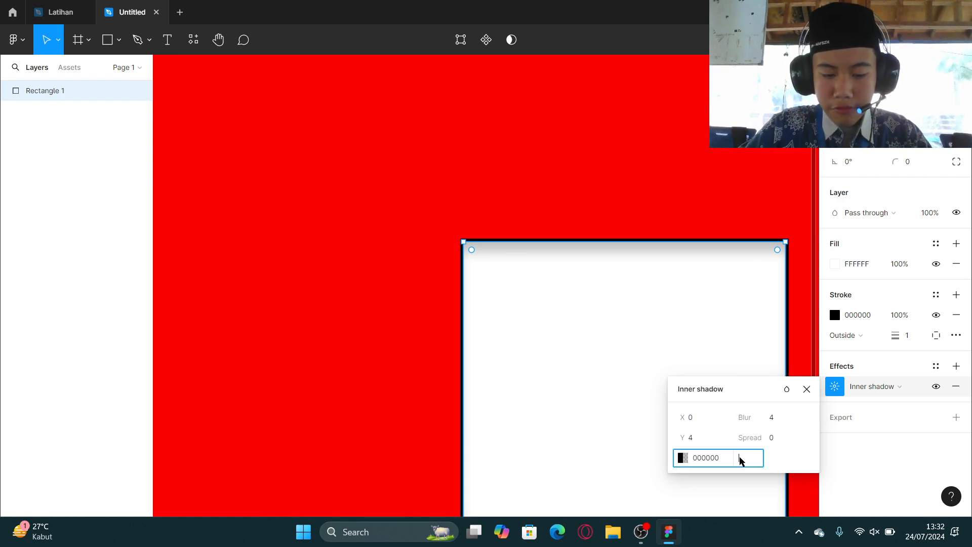
key(Return)
scroll(582, 256, down, 3)
scroll(582, 257, right, 3)
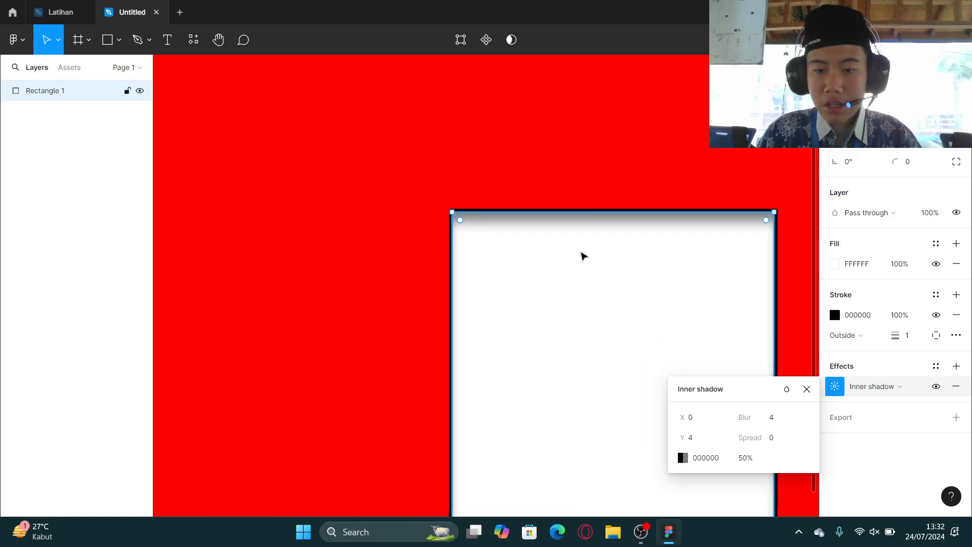
click(806, 389)
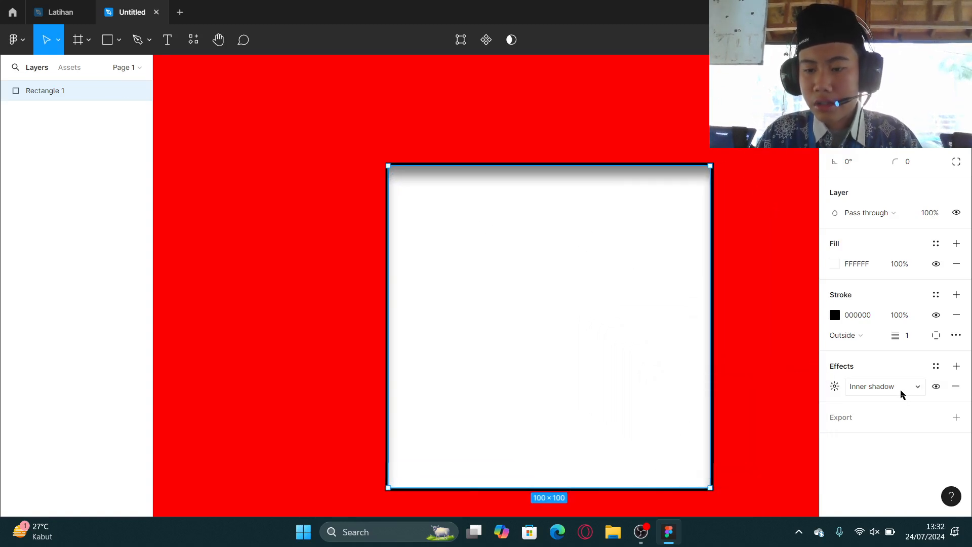
Switch the rectangle's effect type to Drop shadow.
click(894, 392)
click(906, 401)
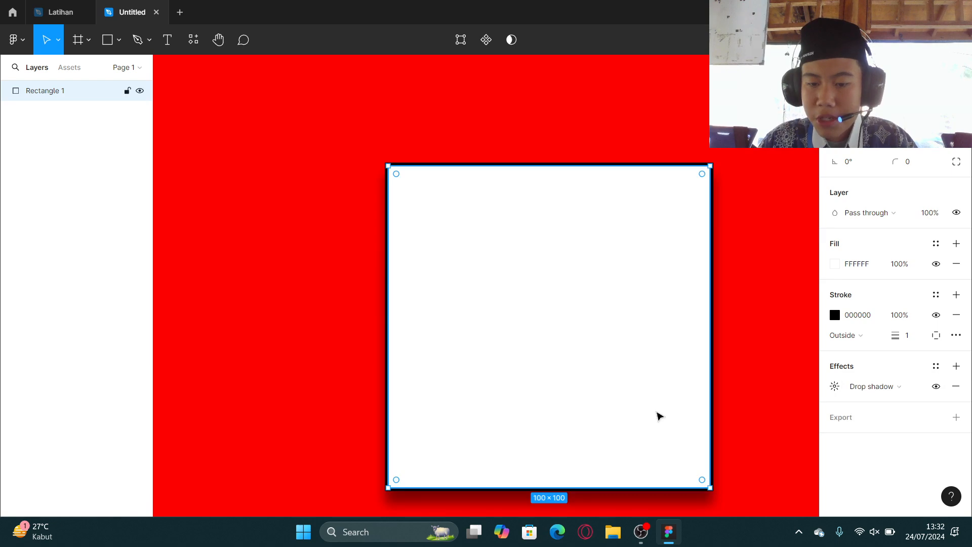
scroll(651, 412, down, 4)
scroll(601, 314, right, 1)
scroll(610, 306, up, 5)
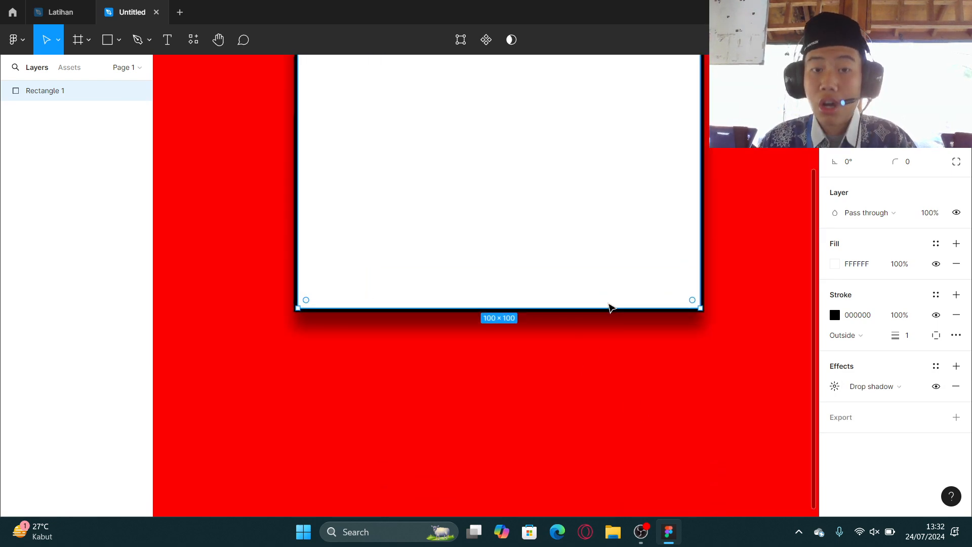
scroll(611, 306, down, 5)
scroll(653, 277, up, 5)
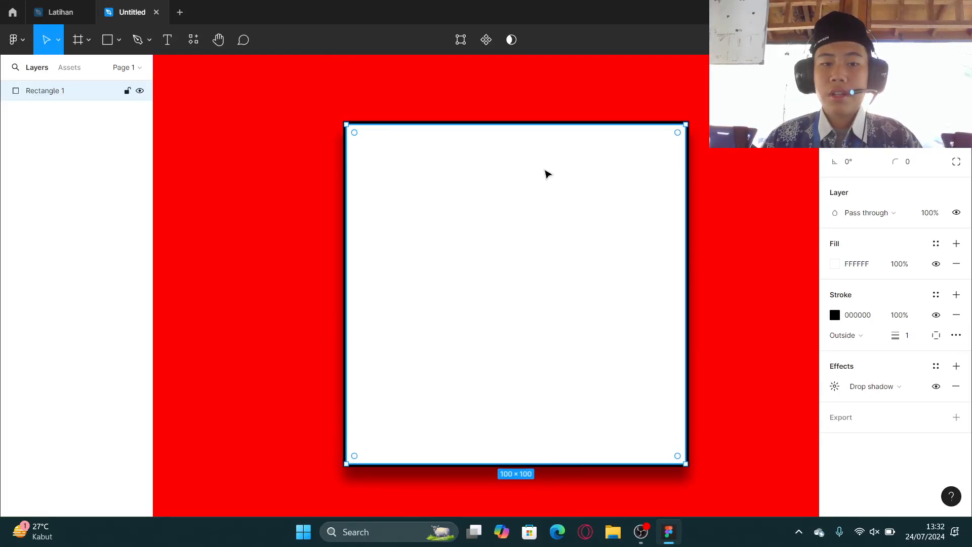
scroll(588, 193, down, 8)
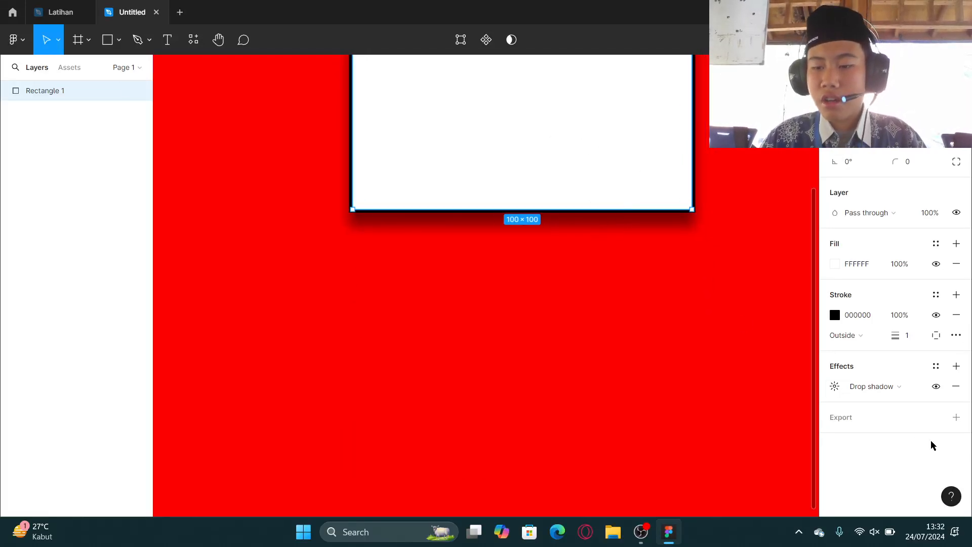
Switch the rectangle's effect type to Layer blur.
click(868, 394)
click(871, 403)
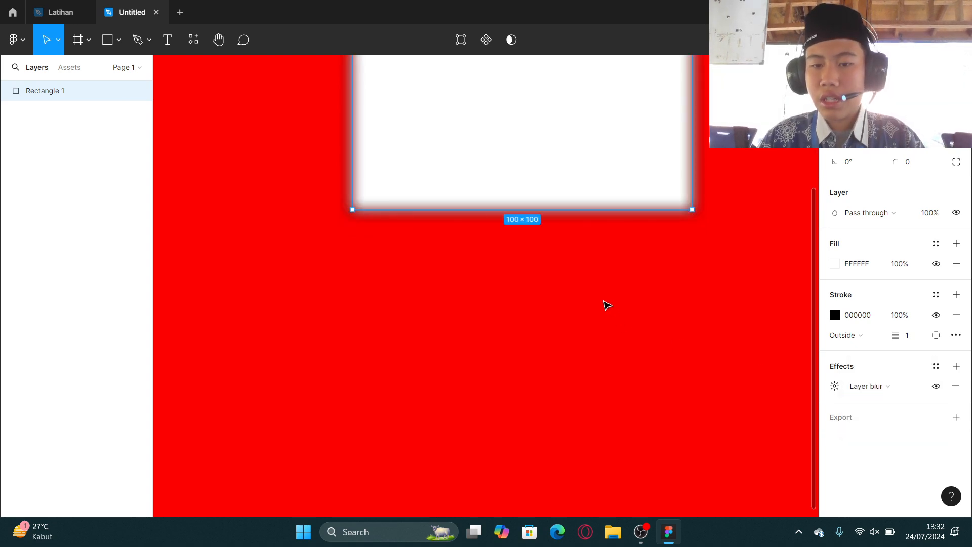
scroll(597, 294, up, 7)
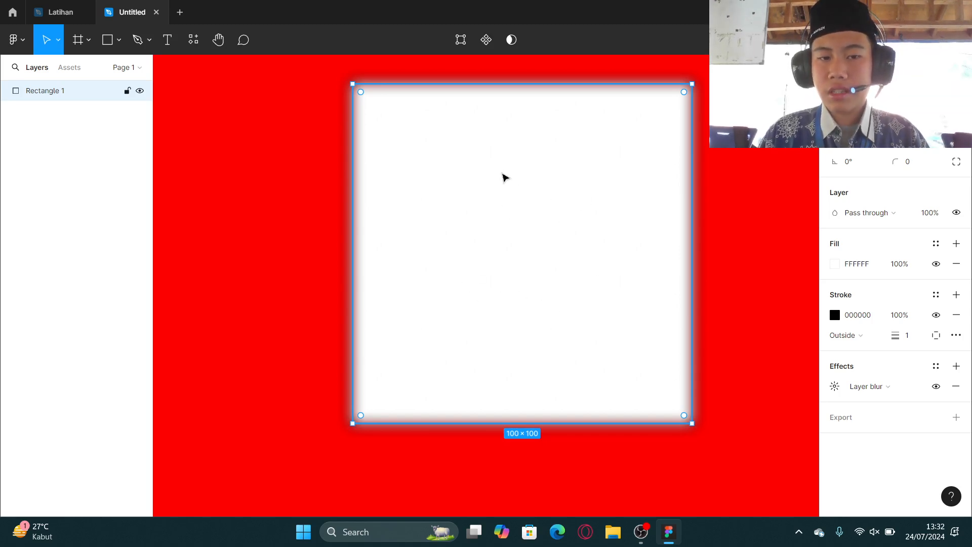
Switch the rectangle's effect type to Background blur.
click(886, 387)
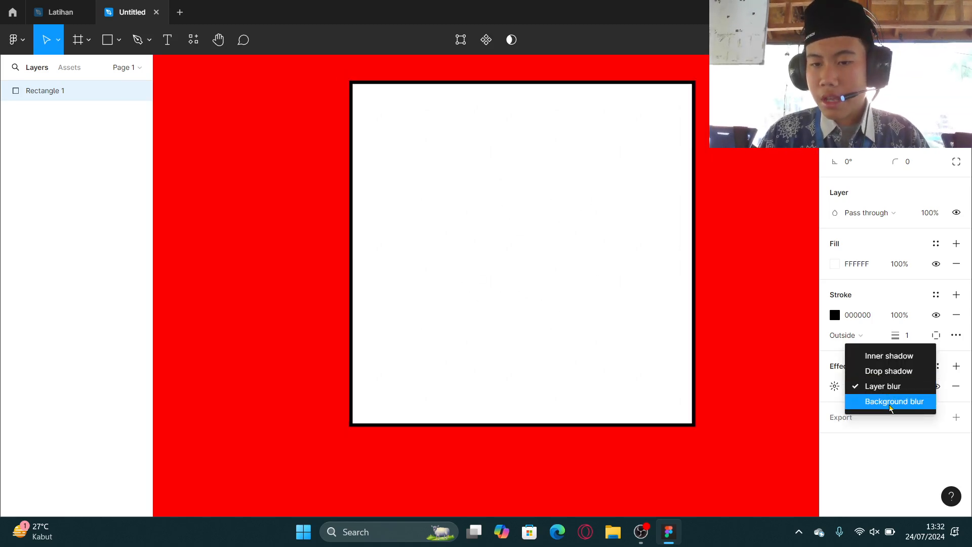
click(890, 403)
scroll(569, 286, up, 4)
scroll(582, 296, down, 5)
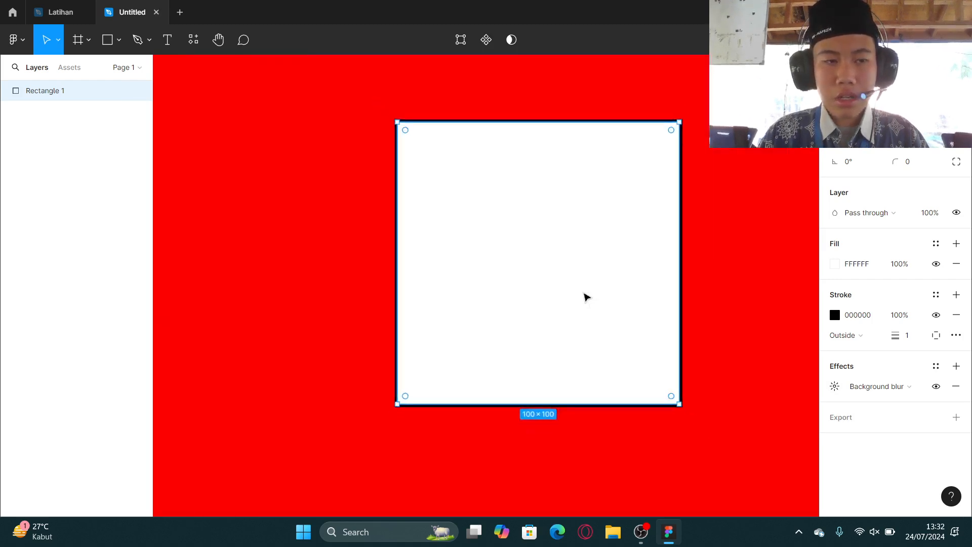
scroll(580, 289, down, 2)
Duplicate the rectangle and delete the copy.
drag(579, 288, 565, 309)
key(ctrl+d)
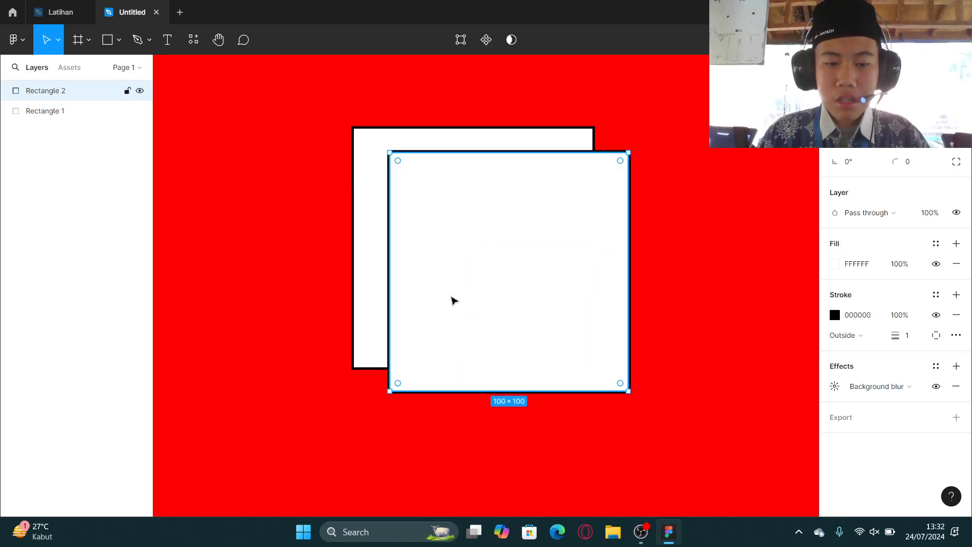
click(358, 297)
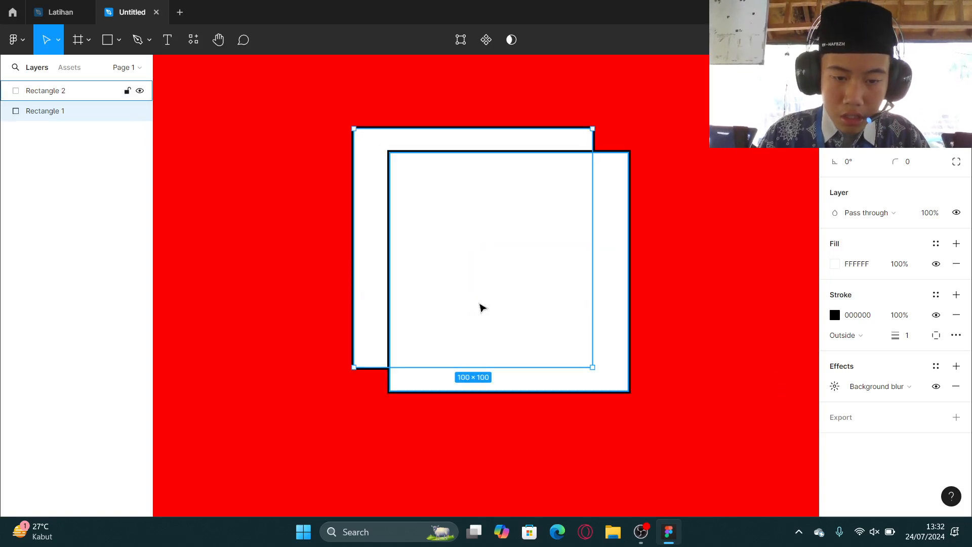
click(482, 307)
key(Delete)
click(490, 284)
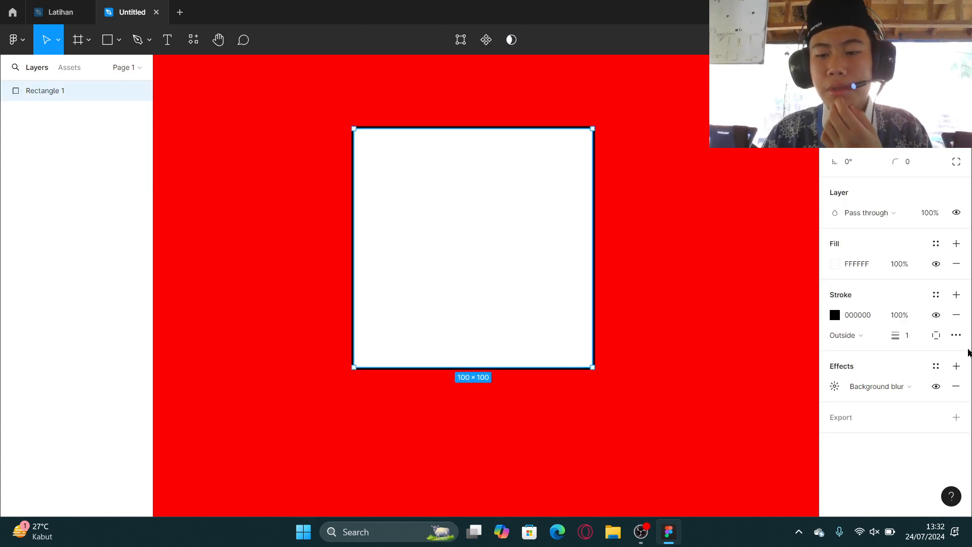
Remove the effect and the stroke from the rectangle.
click(956, 387)
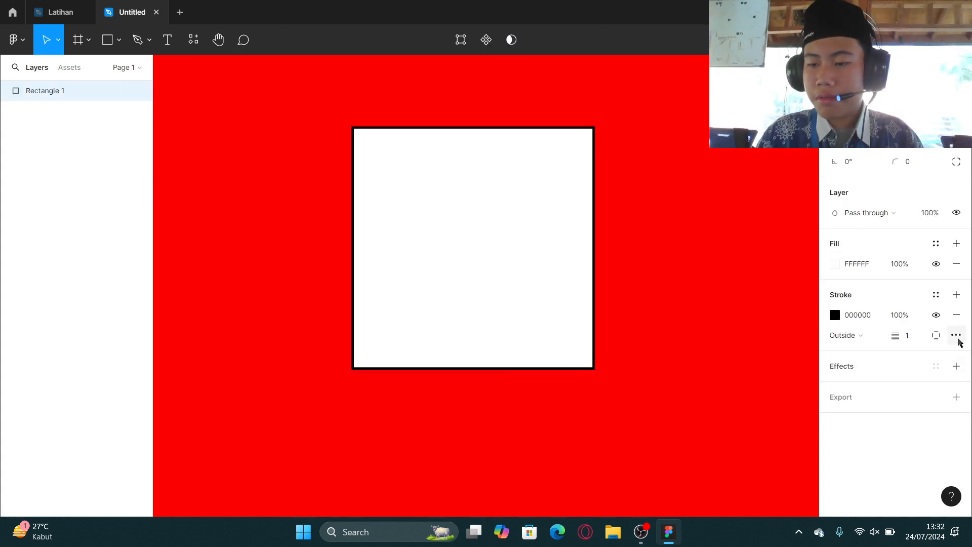
click(955, 316)
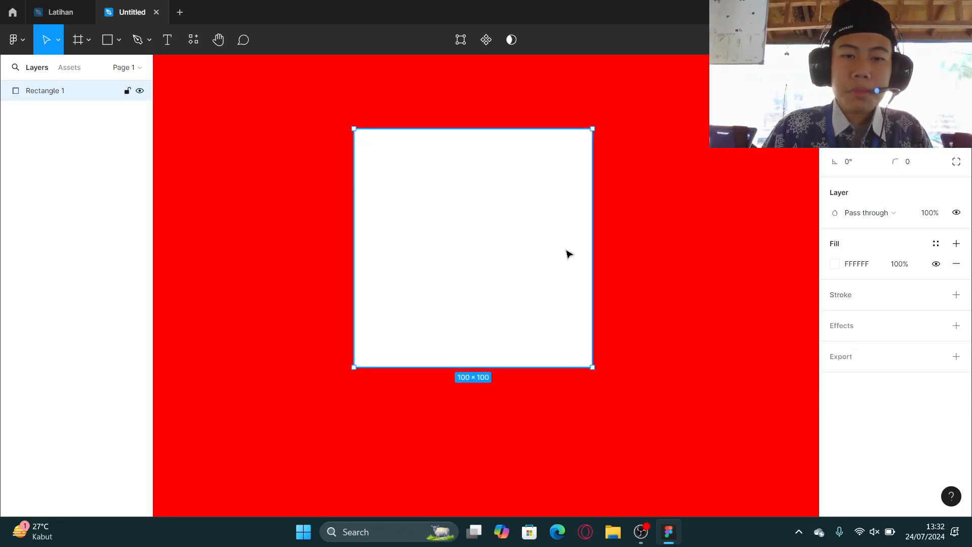
Duplicate the rectangle with a diagonal offset of half its size and select both rectangles.
drag(517, 249, 601, 350)
key(ctrl+d)
click(409, 189)
shift+click(591, 302)
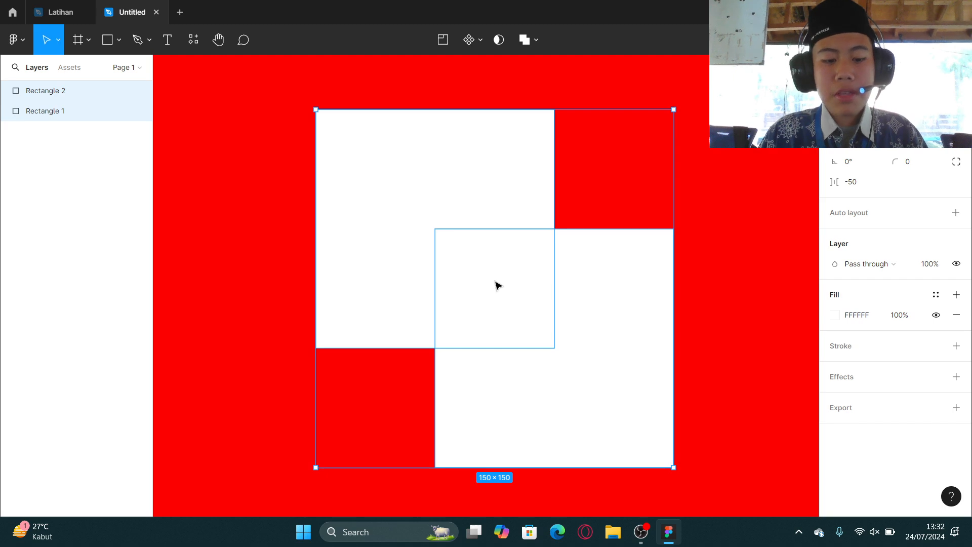
Group the two rectangles, select the rectangles inside the group, and ungroup them again.
key(ctrl+g)
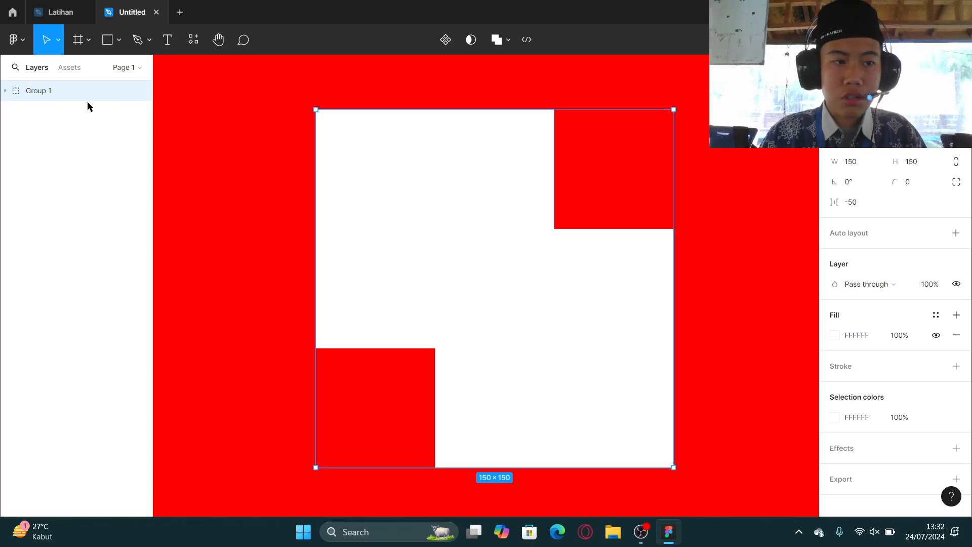
double_click(552, 231)
click(642, 290)
click(441, 204)
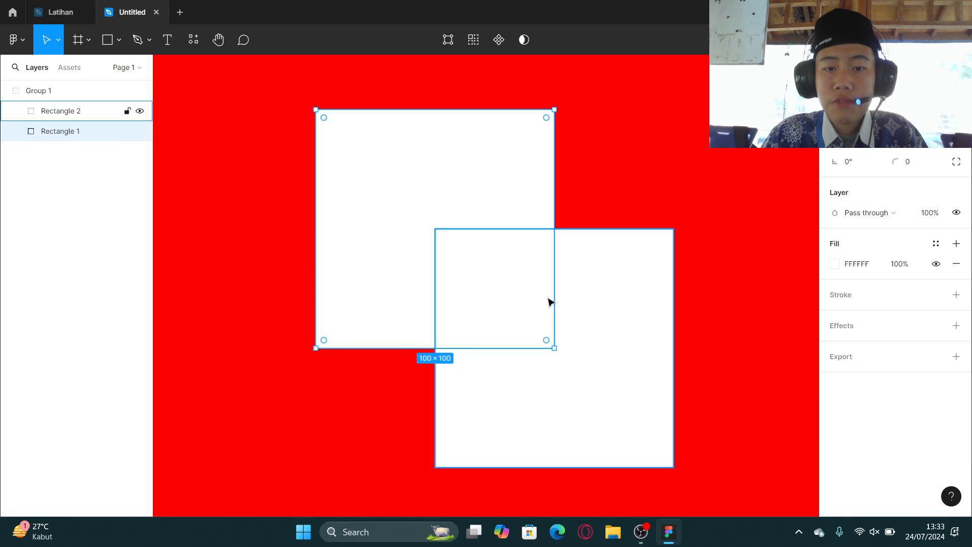
click(549, 302)
click(456, 223)
click(535, 264)
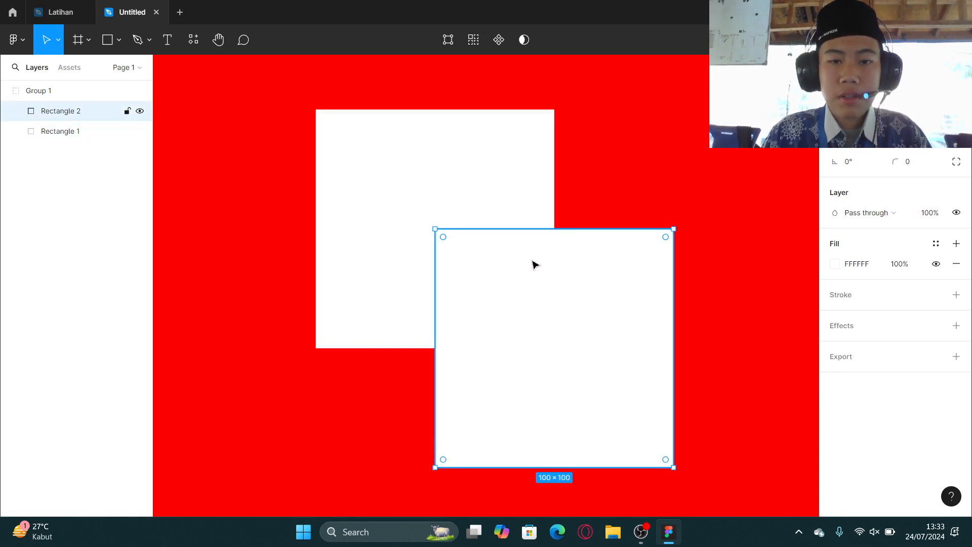
click(686, 160)
click(329, 213)
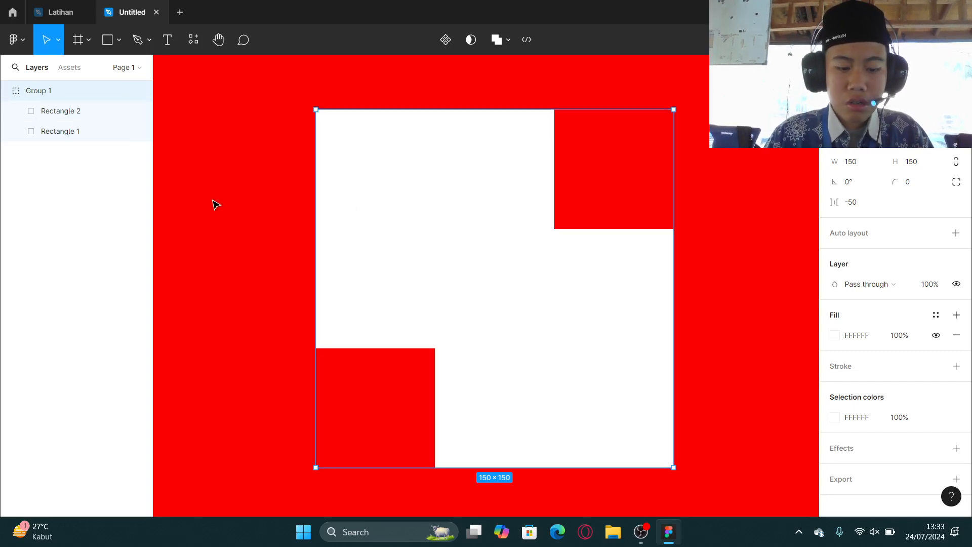
key(ctrl+shift+g)
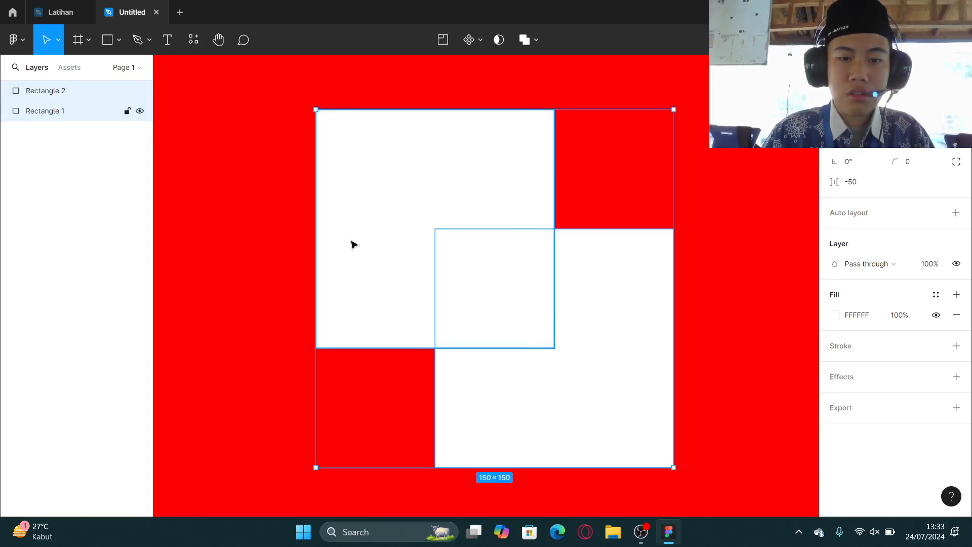
Combine both rectangles with Union selection and expand the union's layers to select Rectangle 2.
click(355, 245)
shift+click(595, 334)
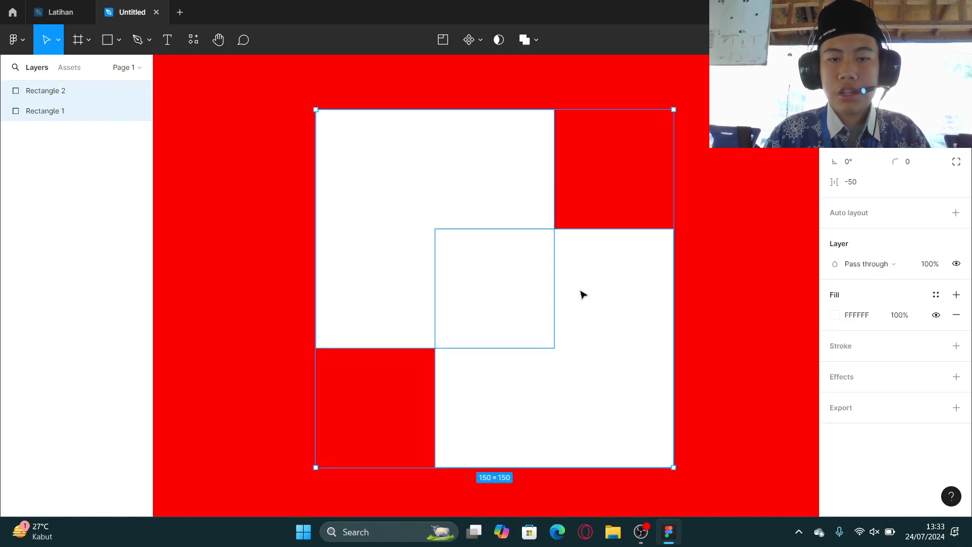
click(537, 41)
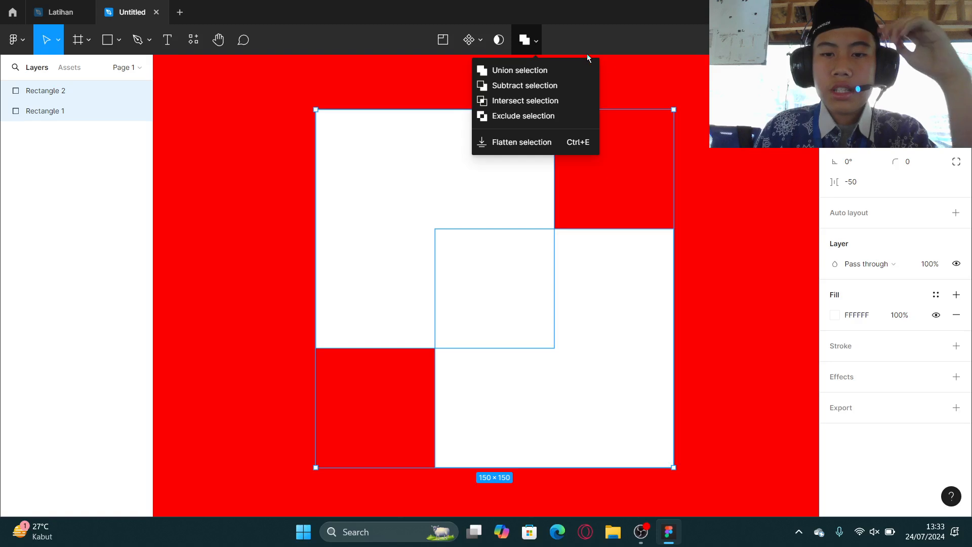
click(577, 68)
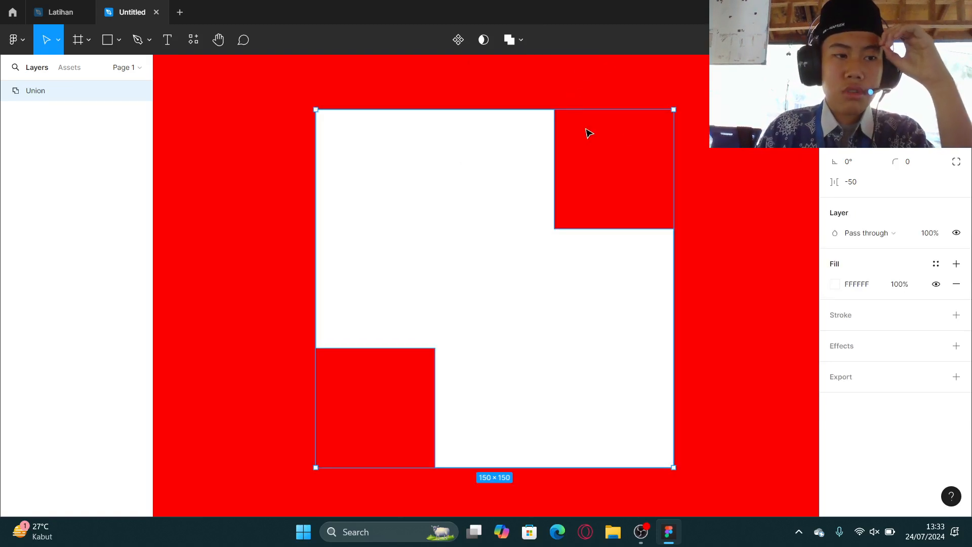
click(701, 163)
click(467, 285)
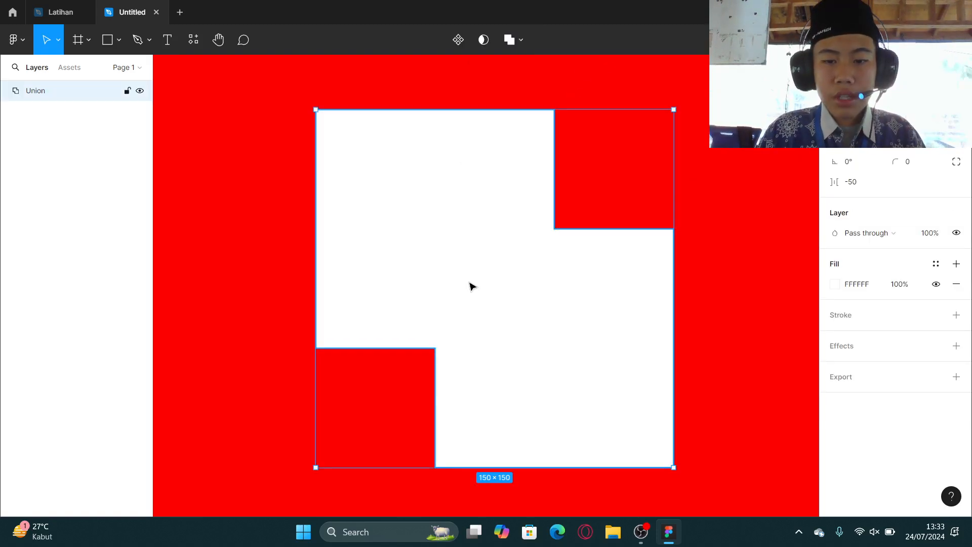
double_click(543, 273)
click(247, 170)
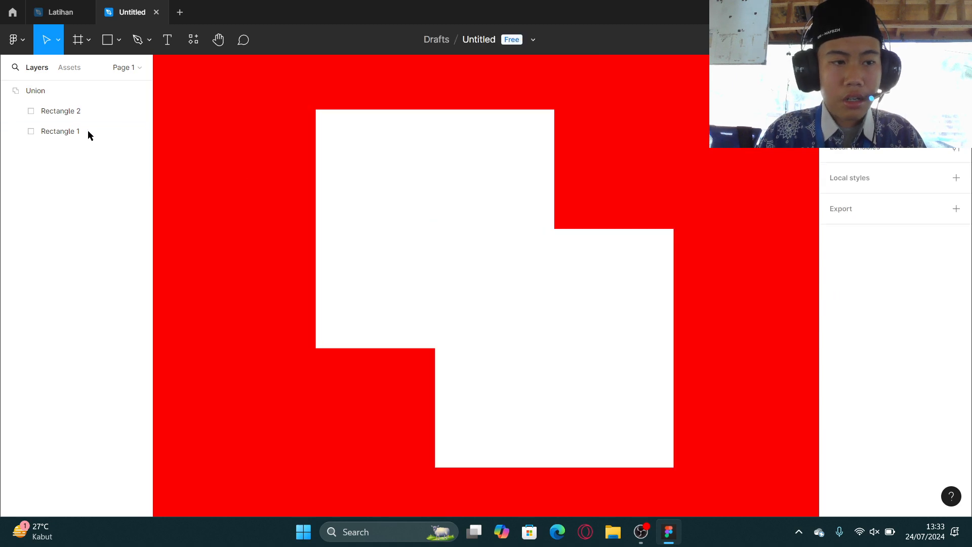
click(8, 90)
click(534, 222)
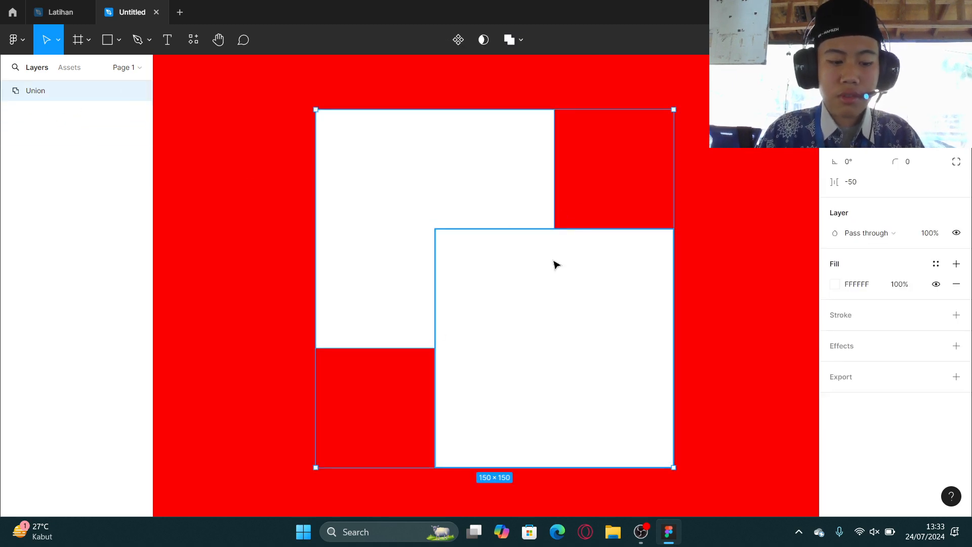
key(Escape)
double_click(494, 208)
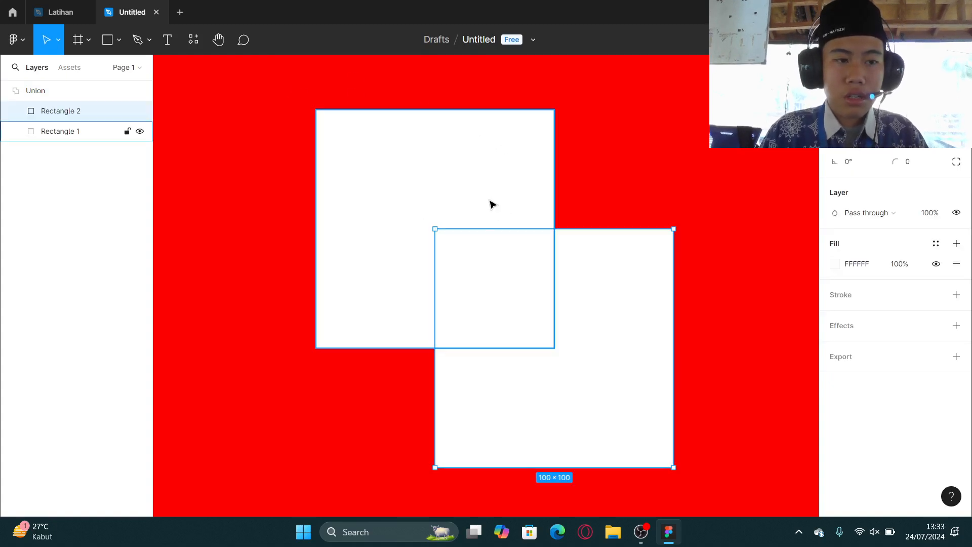
click(12, 99)
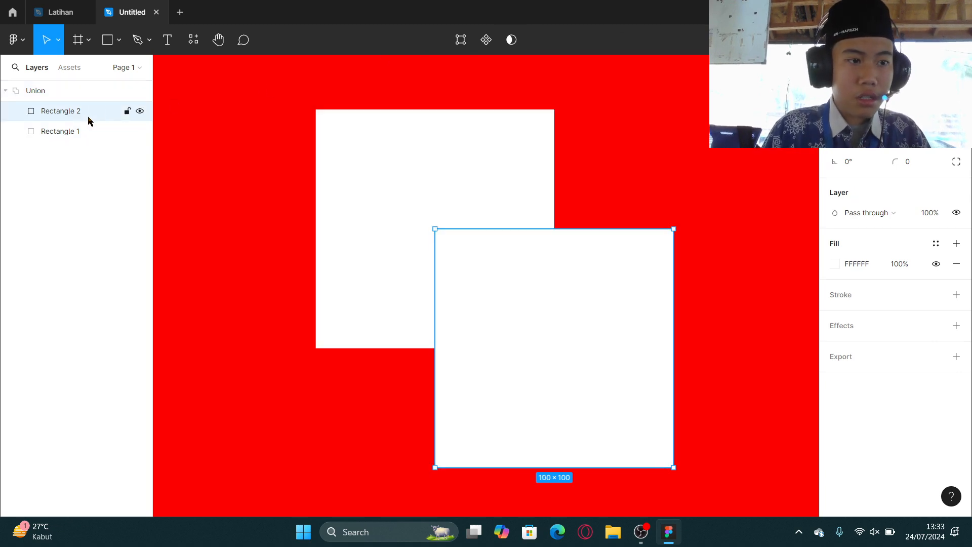
Undo the union, reselect both rectangles, and apply Union selection again.
key(ctrl+z)
key(ctrl+z)
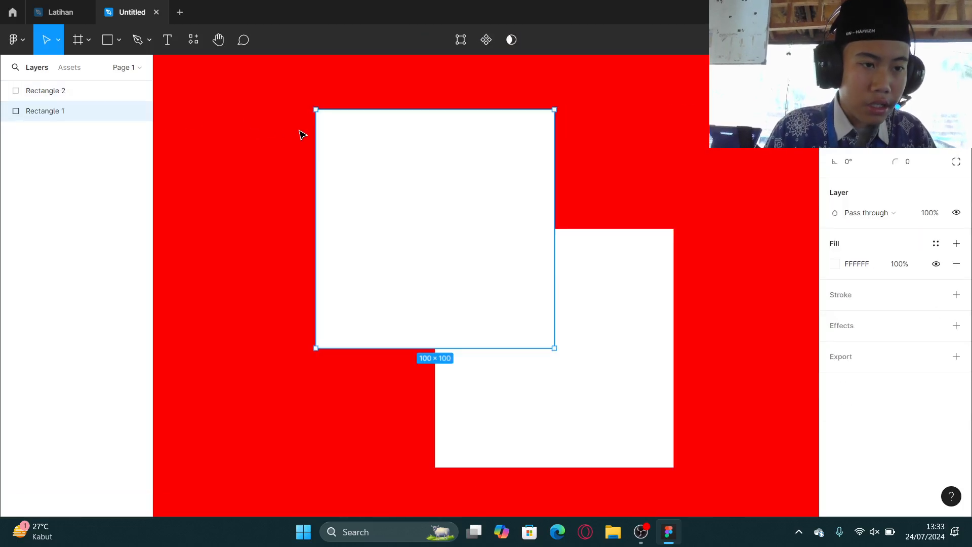
shift+click(614, 287)
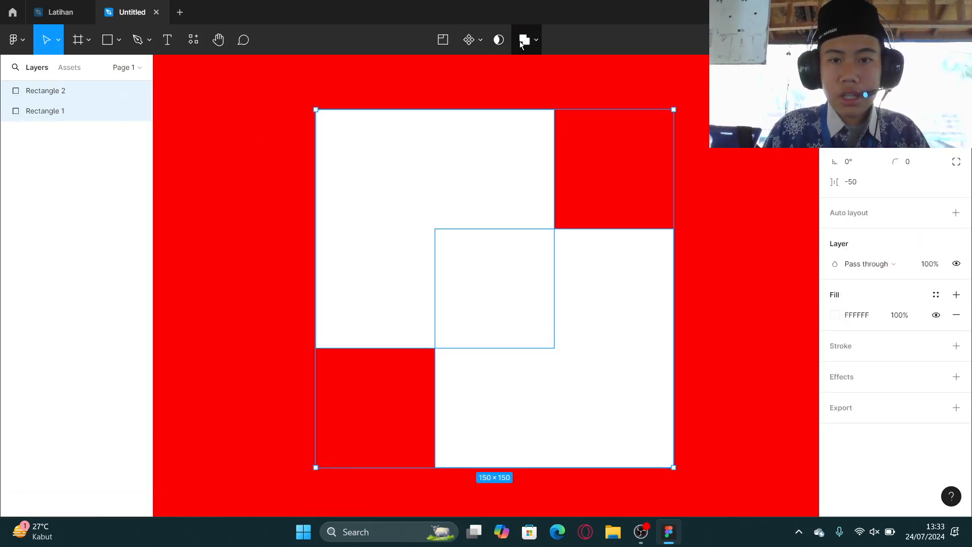
click(519, 41)
click(521, 42)
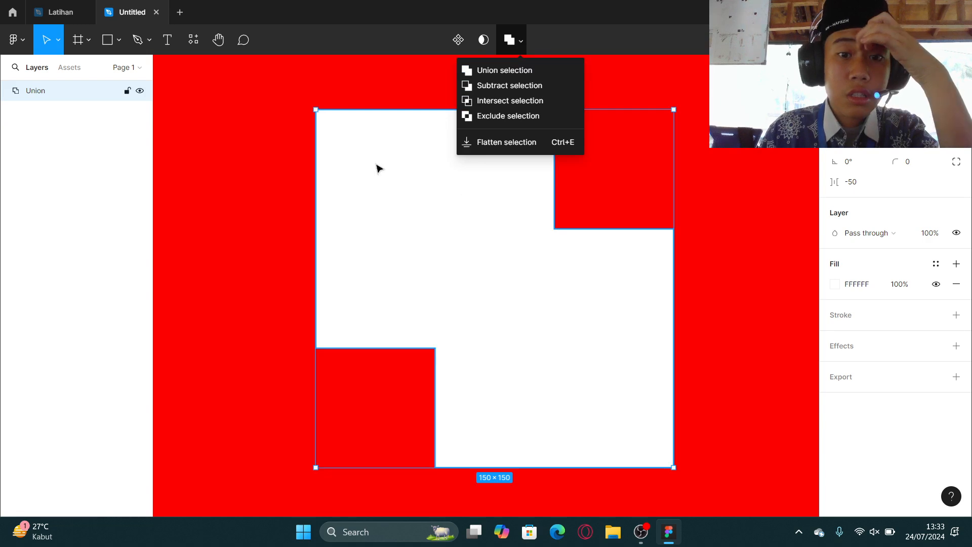
Undo the union, subtract the lower-right rectangle from the upper-left one, and expand the Subtract layer.
key(ctrl+z)
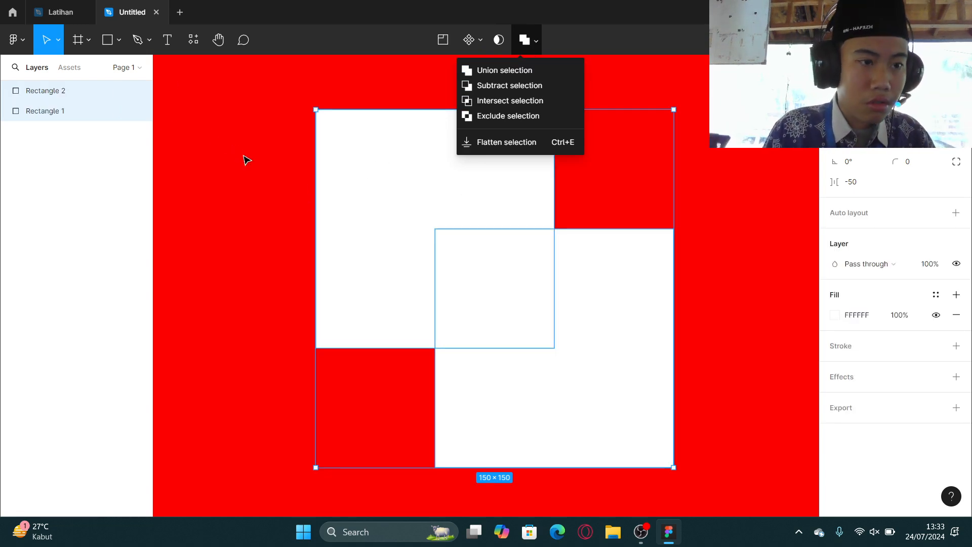
click(486, 85)
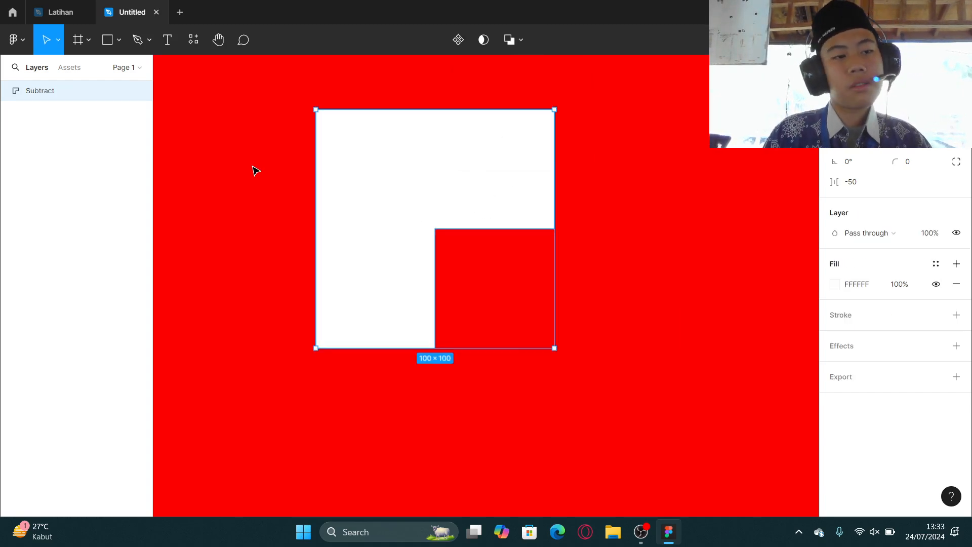
click(6, 90)
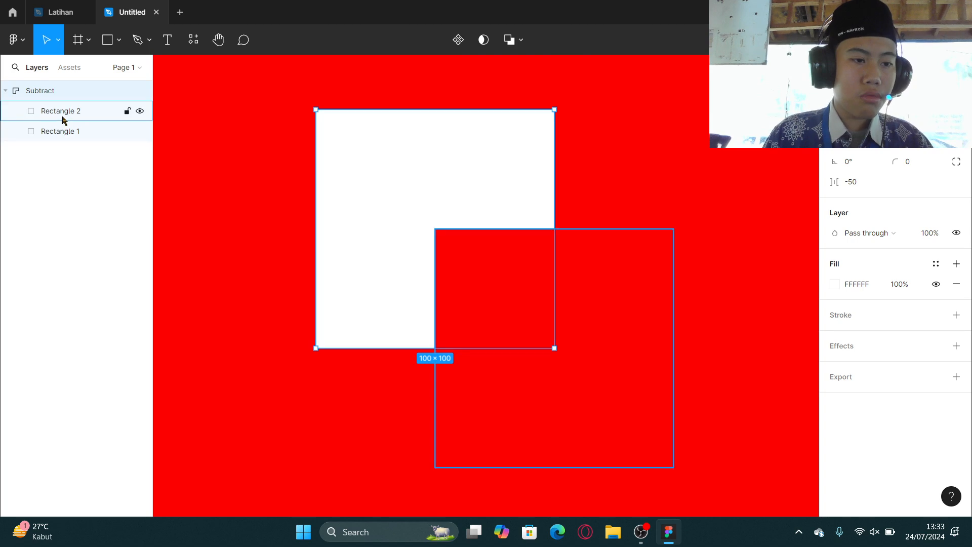
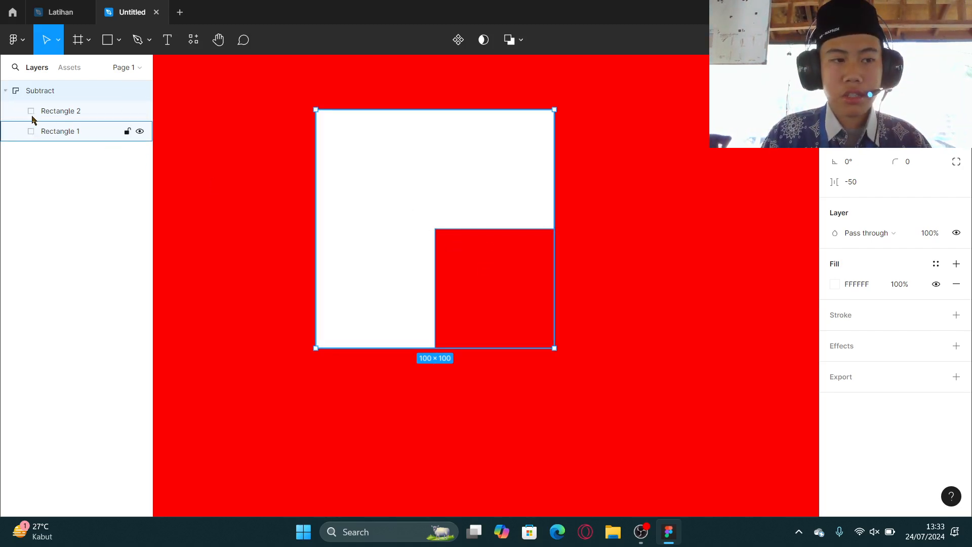
Ungroup the Subtract shape back into two rectangles and apply Intersect selection to them.
key(ctrl+shift+g)
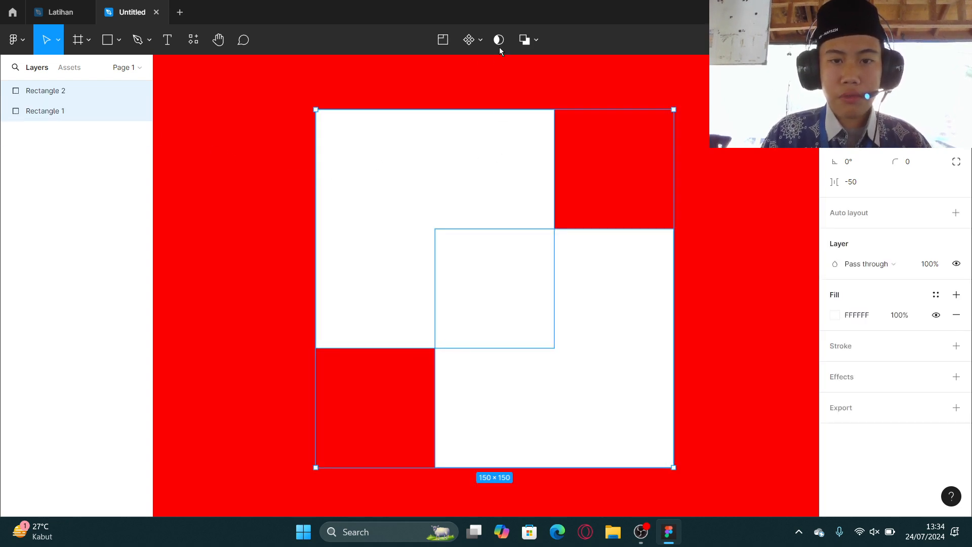
click(536, 40)
click(526, 100)
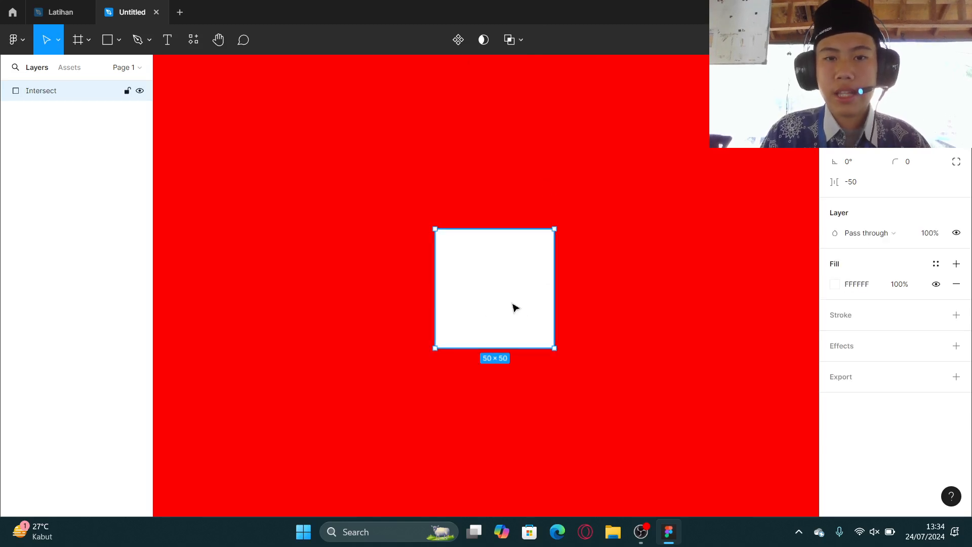
Undo the intersect, apply Exclude selection to both rectangles, and undo the exclude again.
click(521, 41)
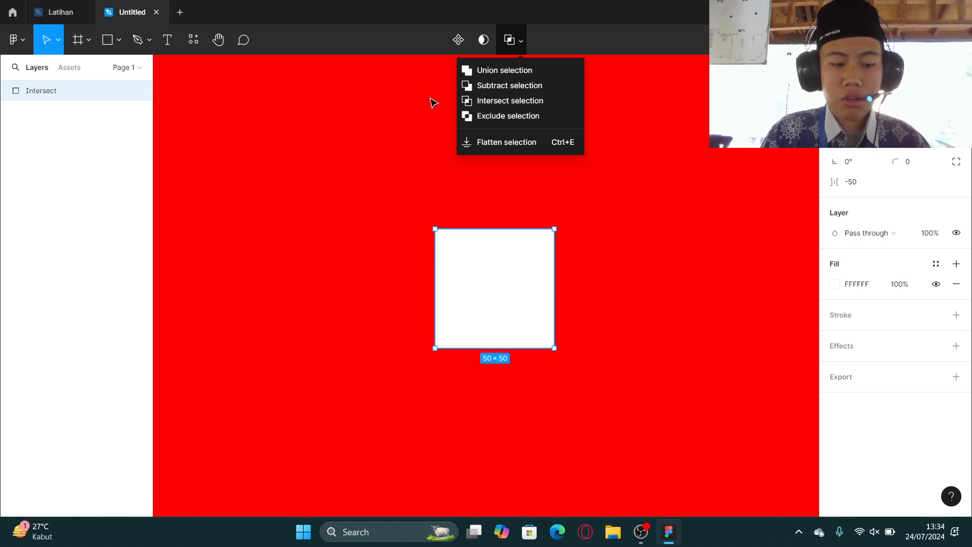
key(ctrl+z)
click(522, 120)
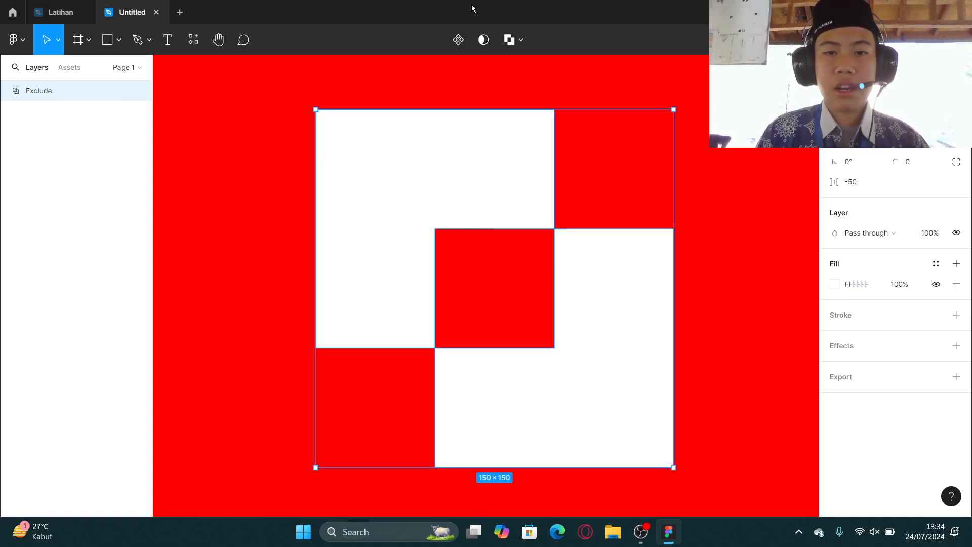
click(520, 40)
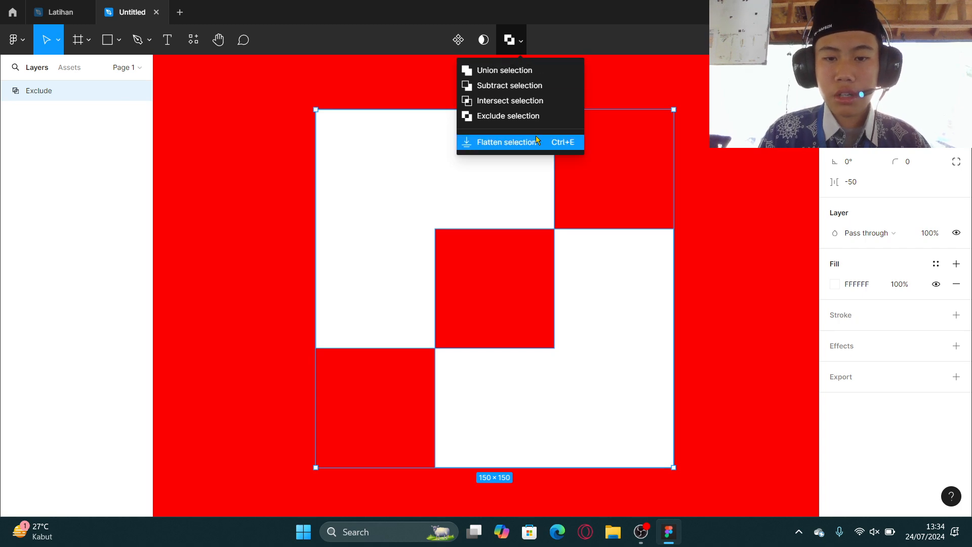
key(ctrl+z)
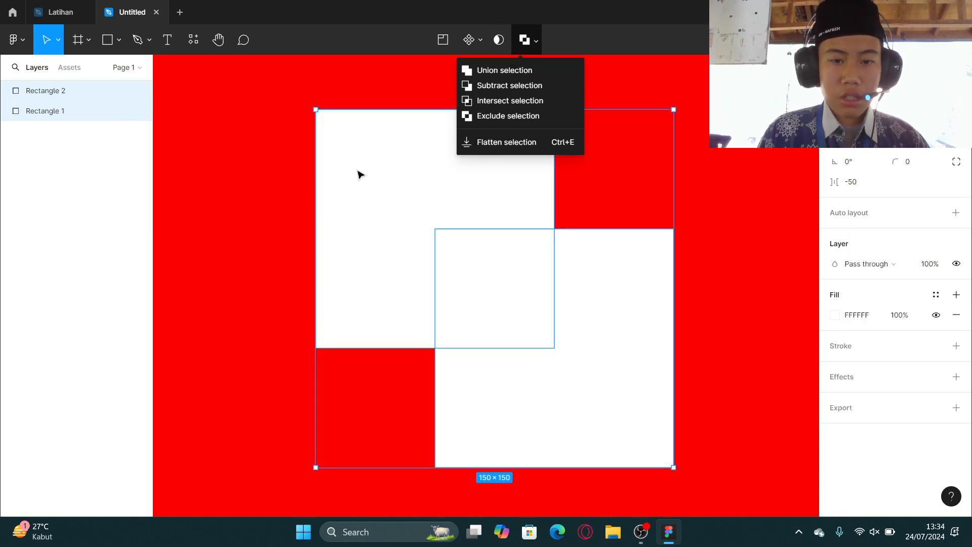
Move Rectangle 2 down and right so it no longer overlaps Rectangle 1.
click(269, 128)
click(518, 269)
drag(519, 269, 593, 286)
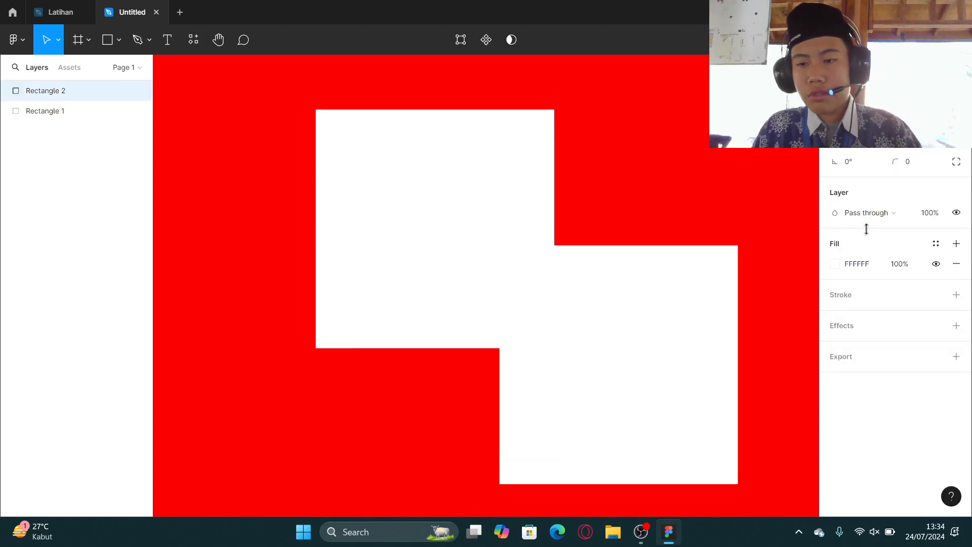
Change Rectangle 2's fill colour to 454545.
click(835, 264)
drag(783, 266, 651, 292)
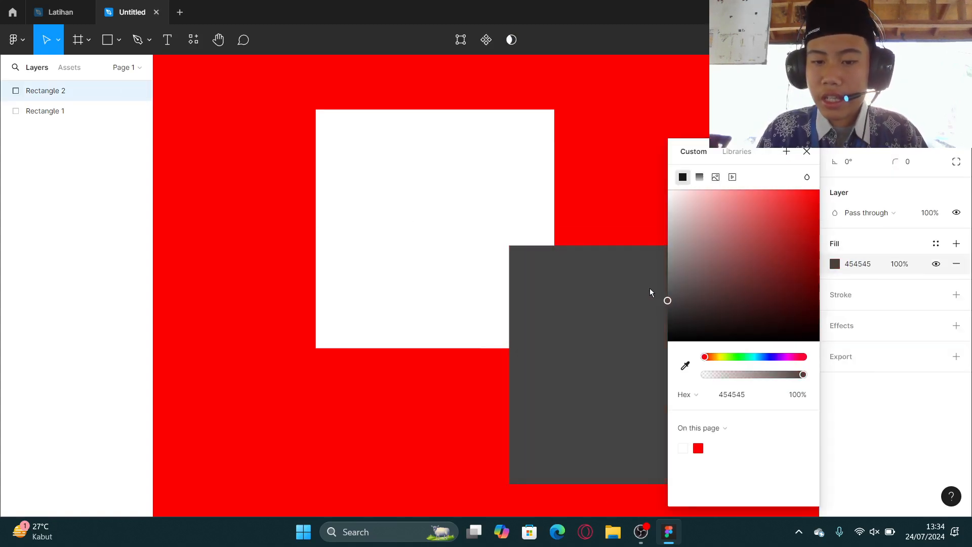
click(805, 152)
Create an Instagram post frame of 1080 × 1080 with the Frame tool.
click(88, 40)
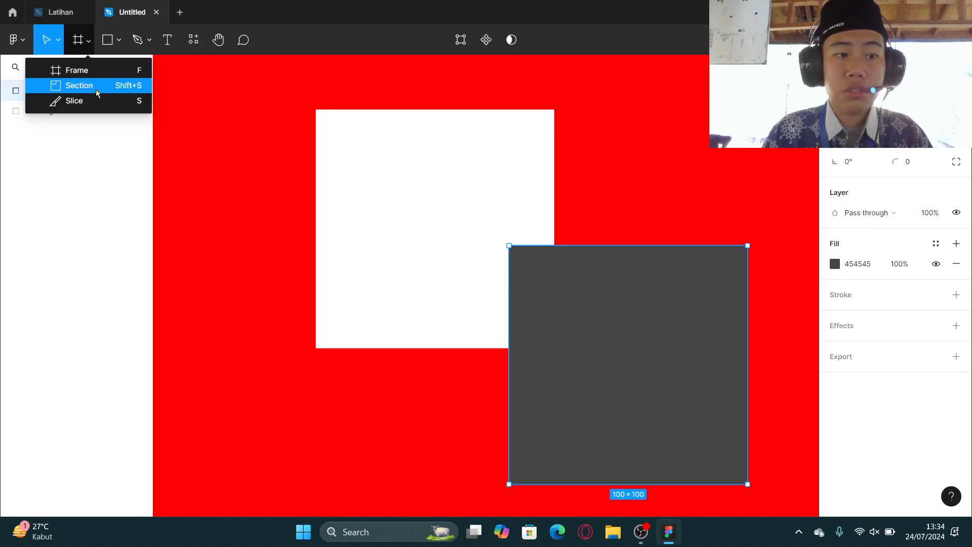
click(95, 74)
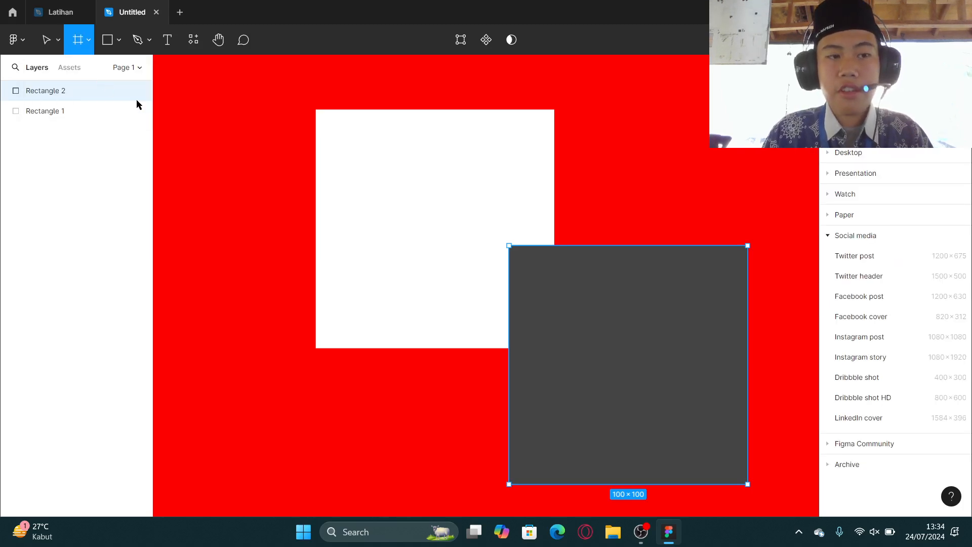
scroll(714, 259, down, 5)
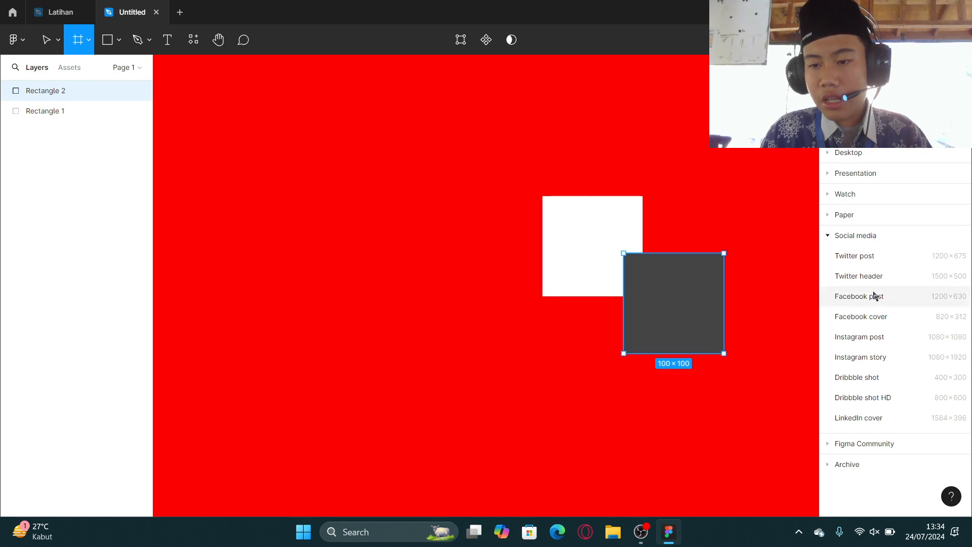
click(858, 336)
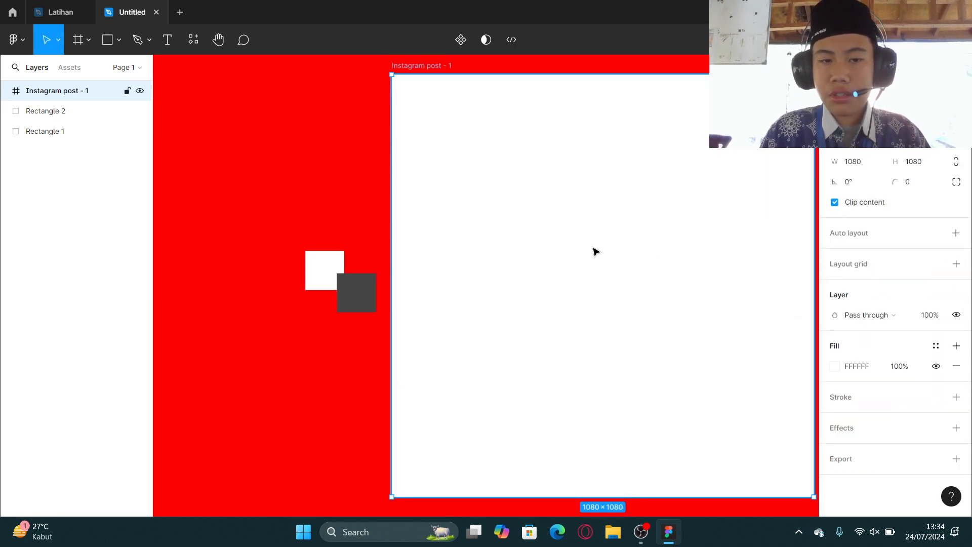
Move both rectangles into the Instagram post - 1 frame.
scroll(466, 171, down, 3)
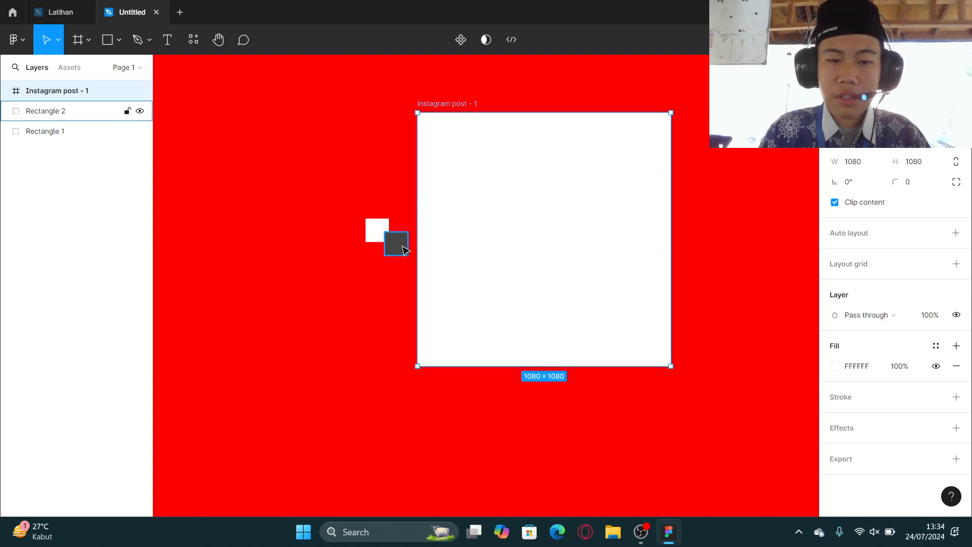
drag(405, 249, 436, 226)
scroll(436, 226, up, 3)
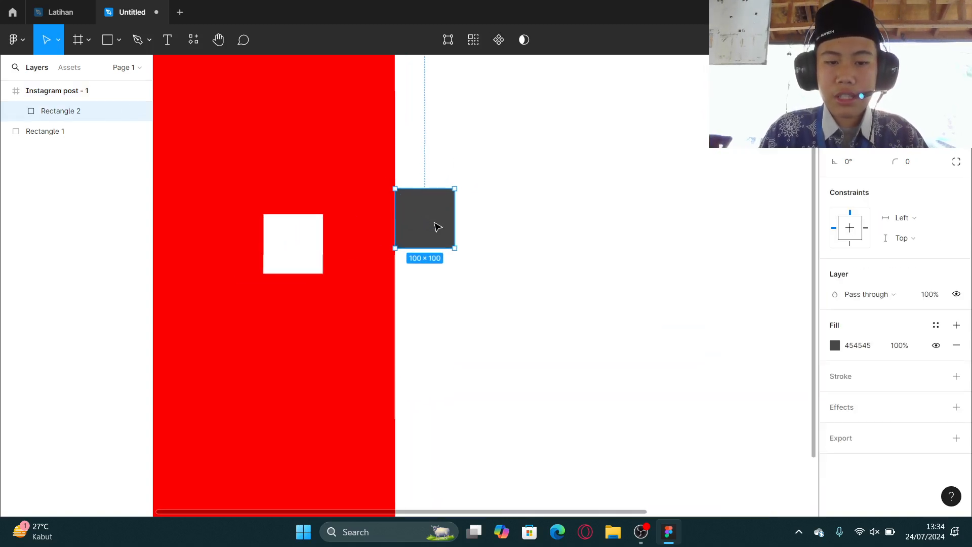
scroll(436, 225, up, 2)
drag(238, 251, 525, 243)
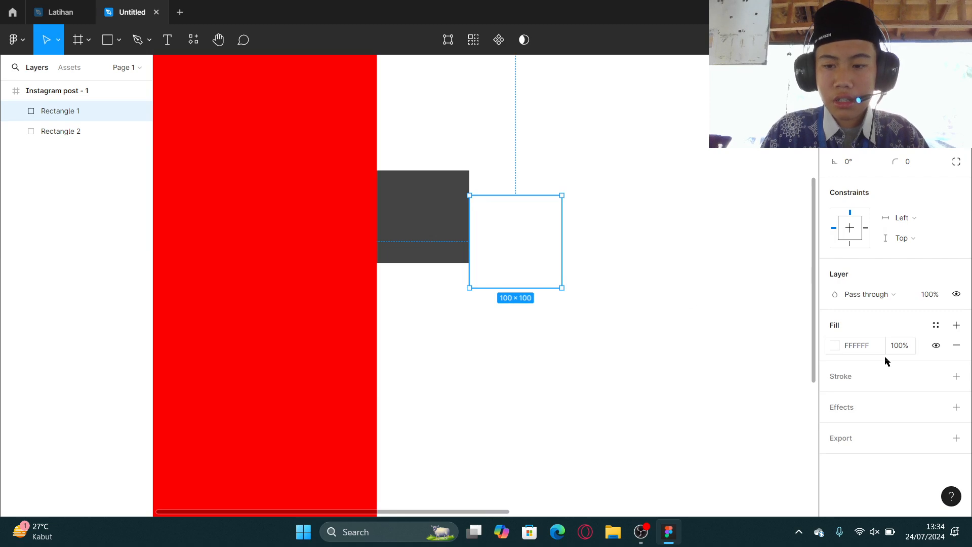
Change Rectangle 1's fill colour to 643C3C.
click(834, 345)
drag(726, 272, 729, 282)
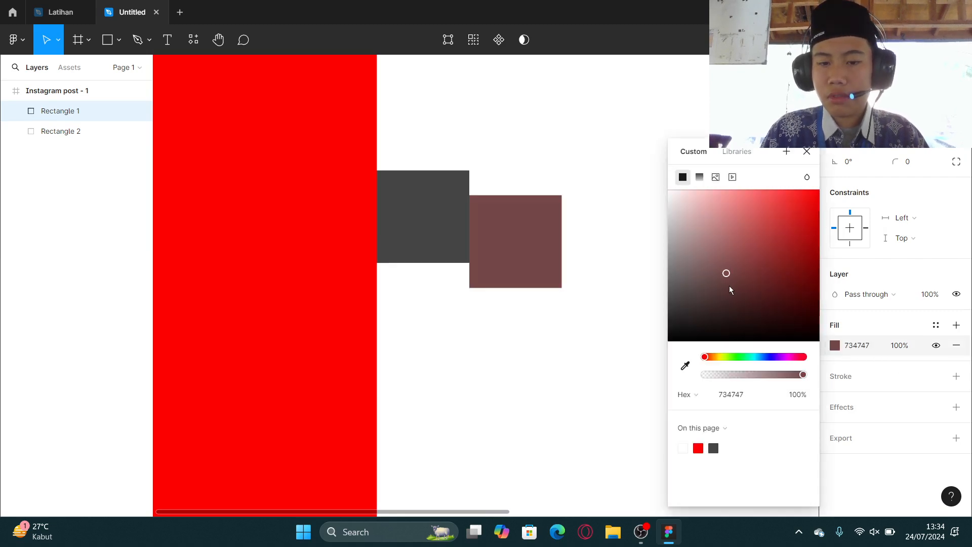
click(807, 152)
Reposition Rectangle 2 beside Rectangle 1 inside the frame, nudging it into place.
drag(441, 204, 404, 199)
scroll(347, 202, up, 5)
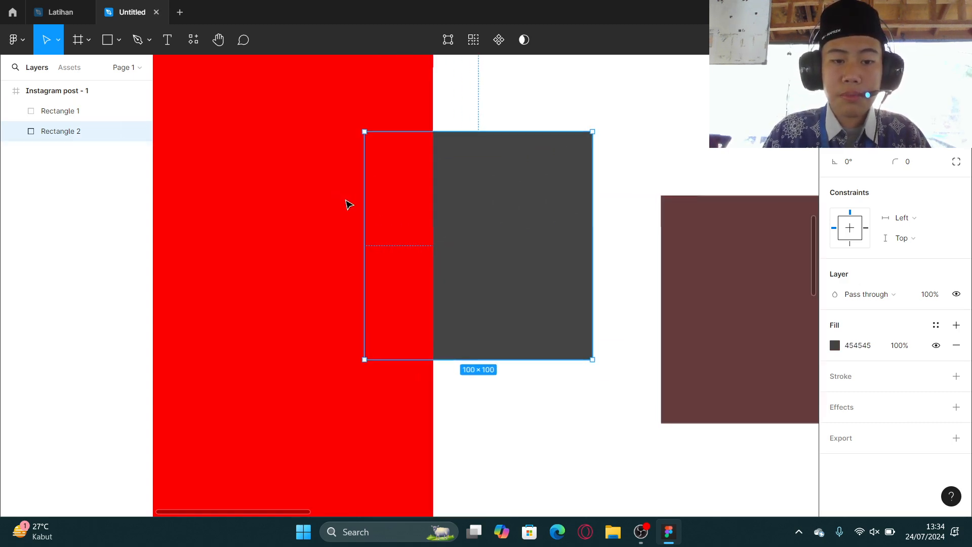
drag(188, 221, 566, 208)
key(shift+Left)
key(shift+Left)
key(shift+Left)
key(shift+Left)
key(shift+Left)
key(shift+Left)
key(shift+Left)
key(shift+Left)
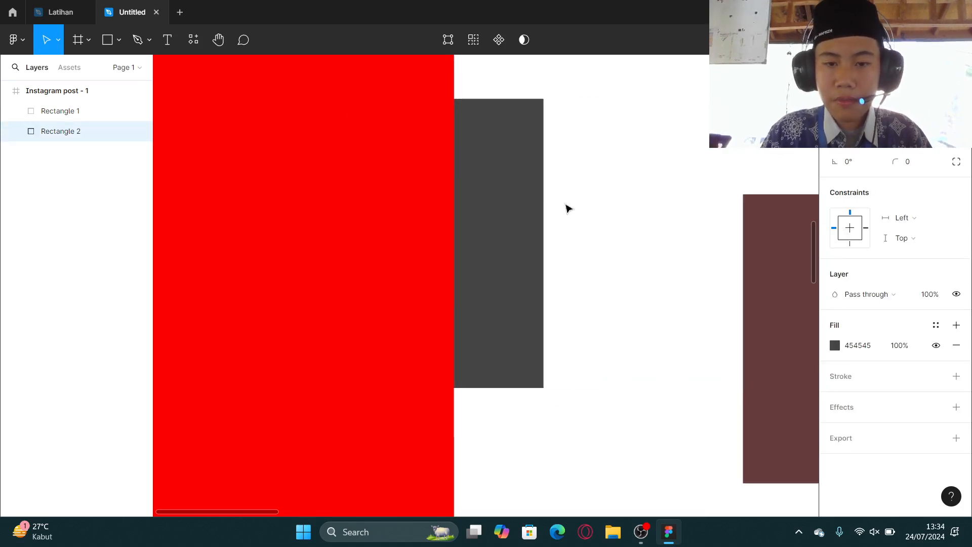
key(shift+Right)
key(shift+Right)
key(shift+Right)
key(shift+Right)
key(shift+Right)
key(shift+Right)
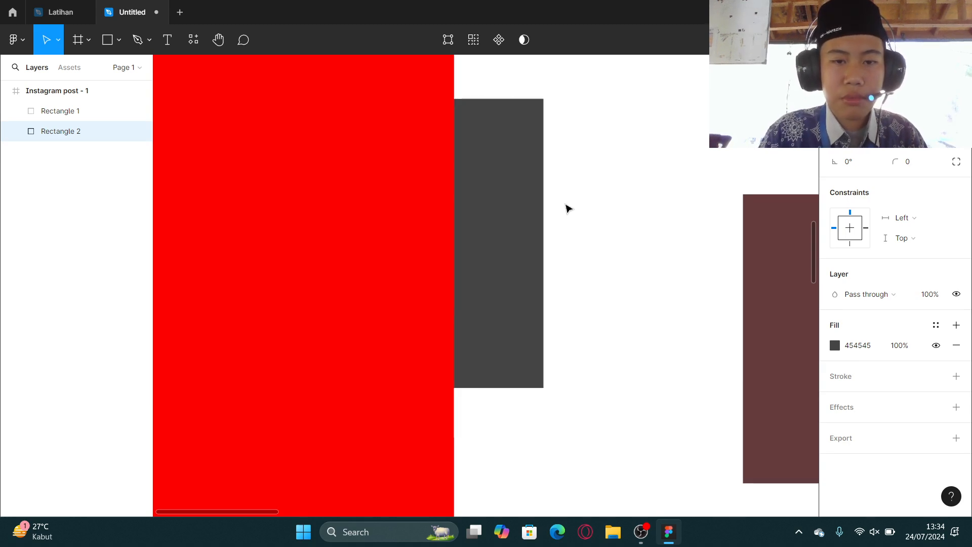
key(shift+Right)
key(shift+Right)
key(shift+Right)
key(shift+Right)
key(shift+Right)
key(shift+Right)
key(shift+Right)
key(shift+Right)
key(shift+Right)
key(shift+Right)
key(shift+Right)
key(shift+Right)
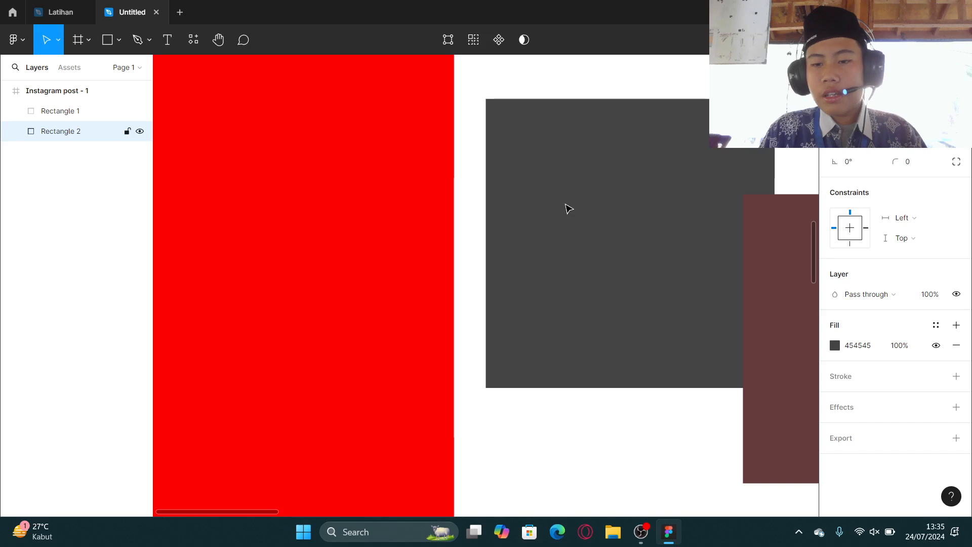
scroll(567, 208, down, 3)
scroll(567, 208, down, 3)
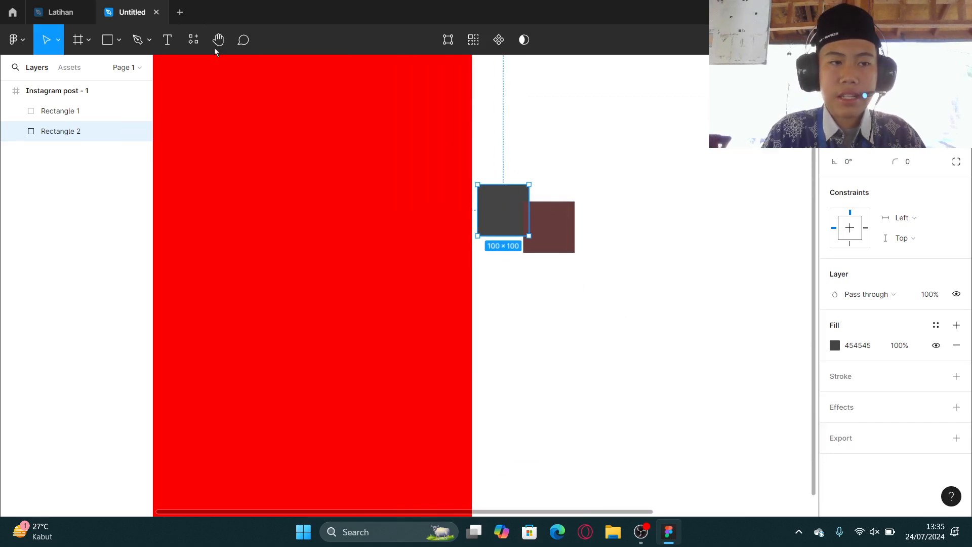
Switch to the Latihan file and browse its banner frames.
click(71, 14)
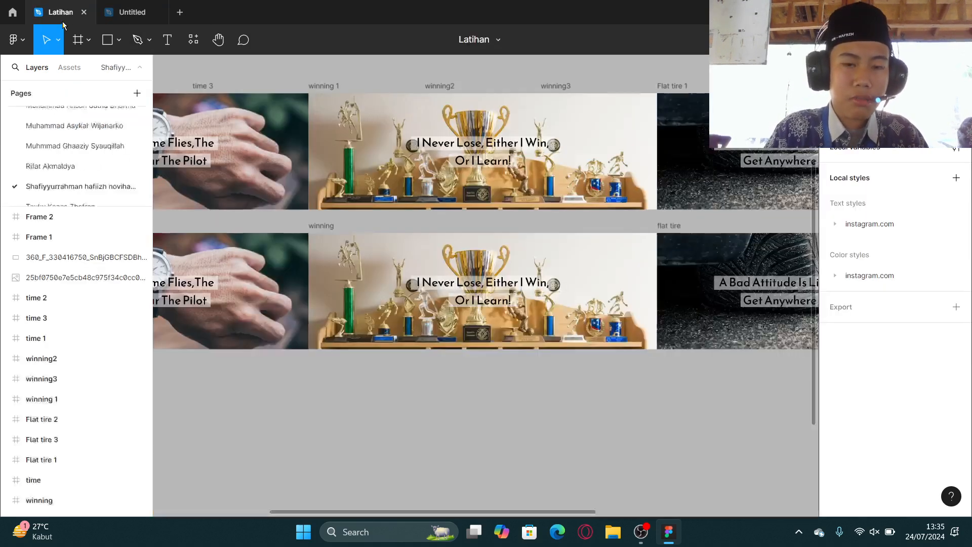
scroll(422, 259, left, 3)
scroll(422, 259, up, 1)
scroll(422, 259, right, 4)
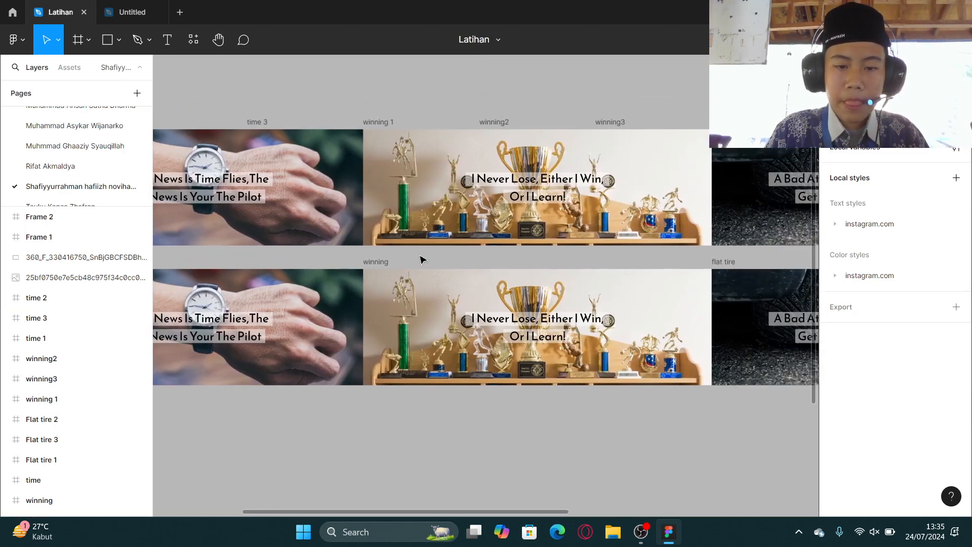
scroll(476, 305, up, 5)
Inspect the flat tire frame's image fill settings, trying and undoing an image drag.
click(476, 305)
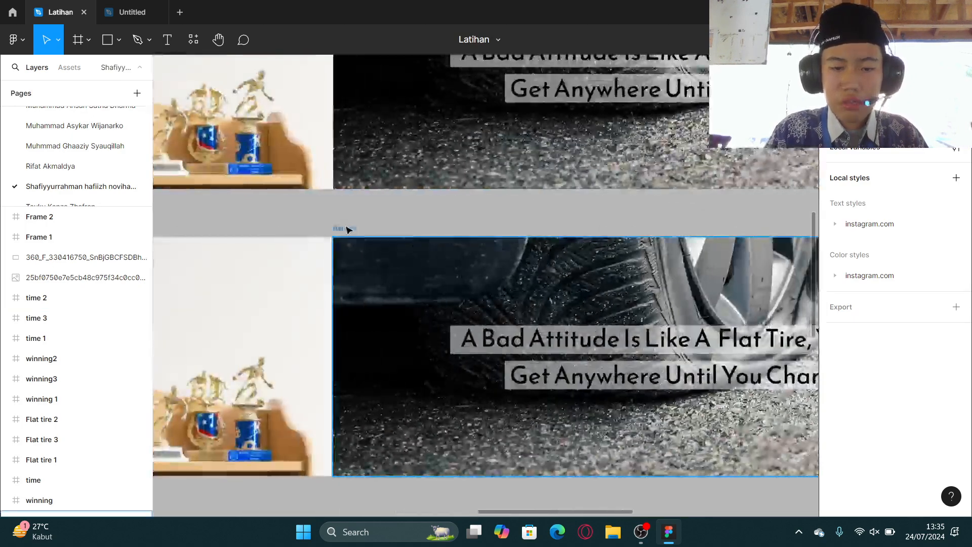
scroll(658, 384, right, 2)
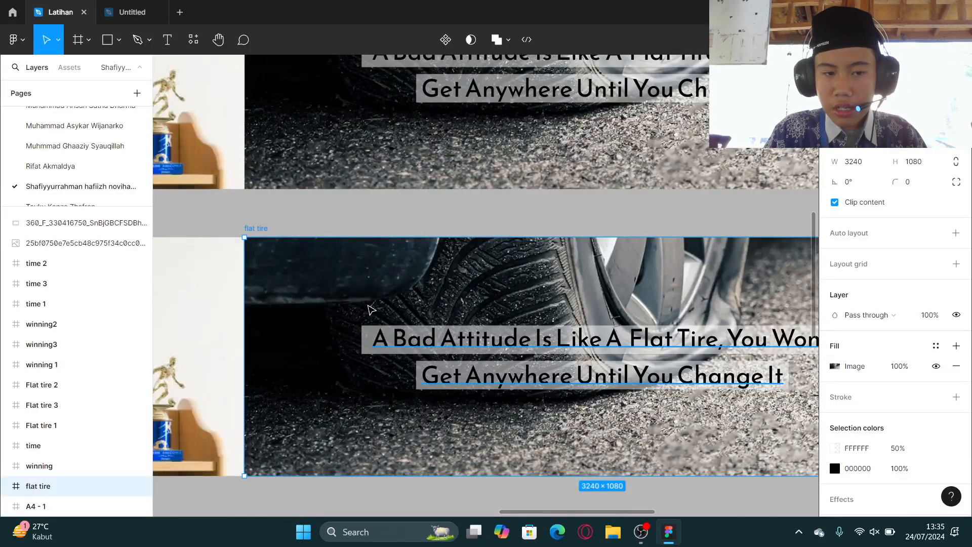
click(834, 367)
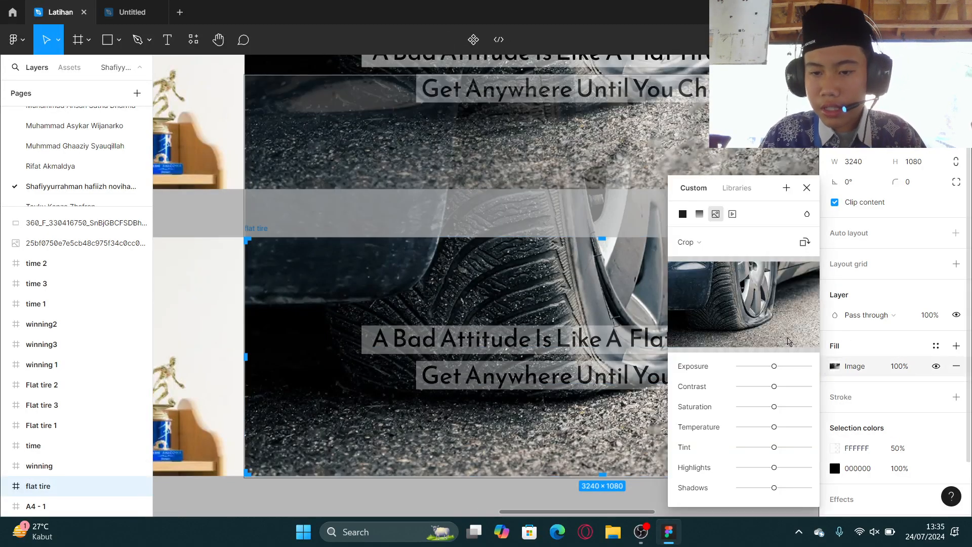
scroll(537, 297, down, 5)
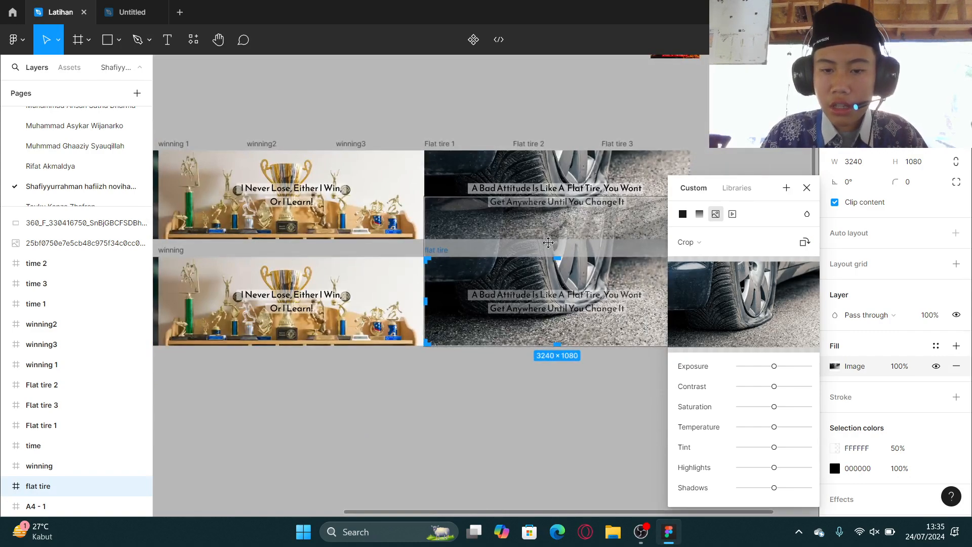
scroll(548, 243, up, 5)
drag(458, 274, 458, 337)
key(ctrl+z)
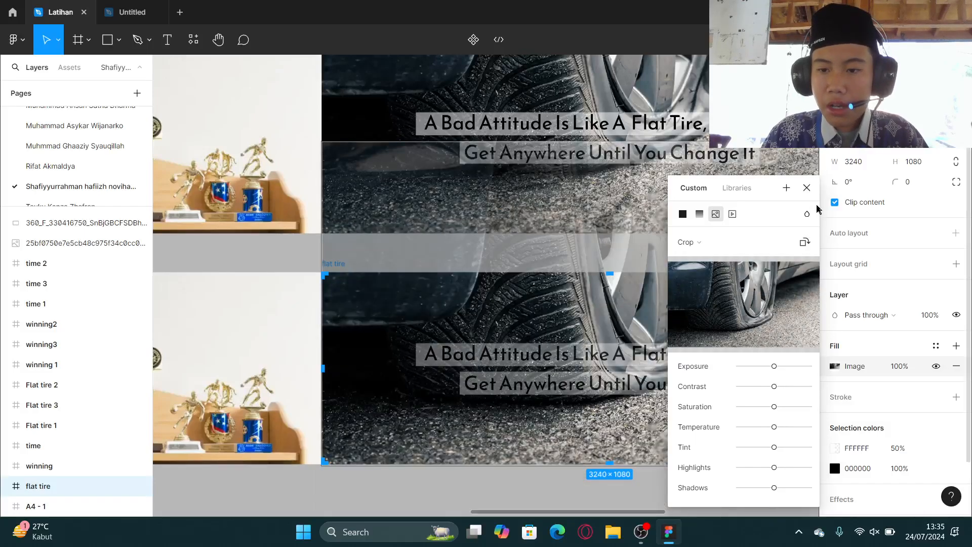
click(807, 187)
Navigate across the canvas to the A4 - 1 poster frame.
scroll(552, 326, down, 3)
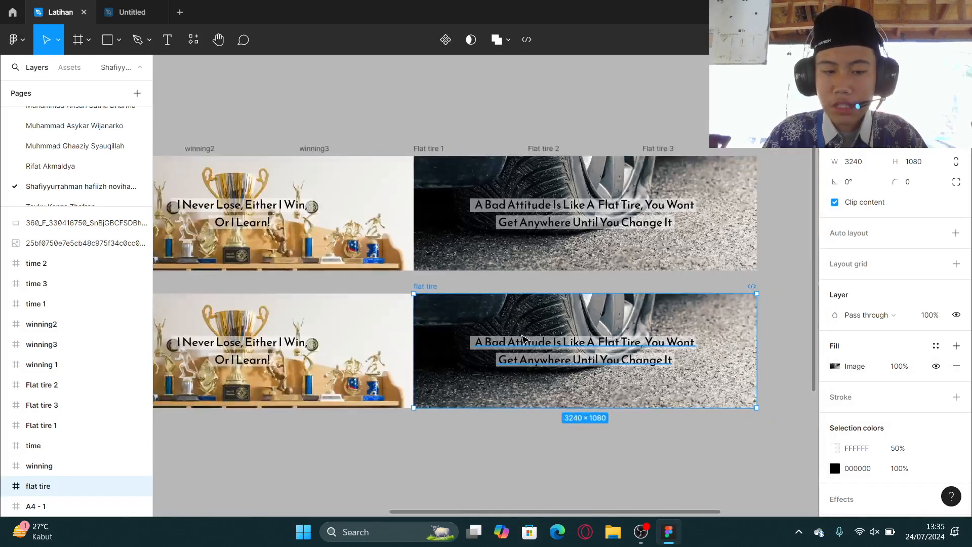
scroll(526, 308, up, 3)
scroll(517, 325, left, 10)
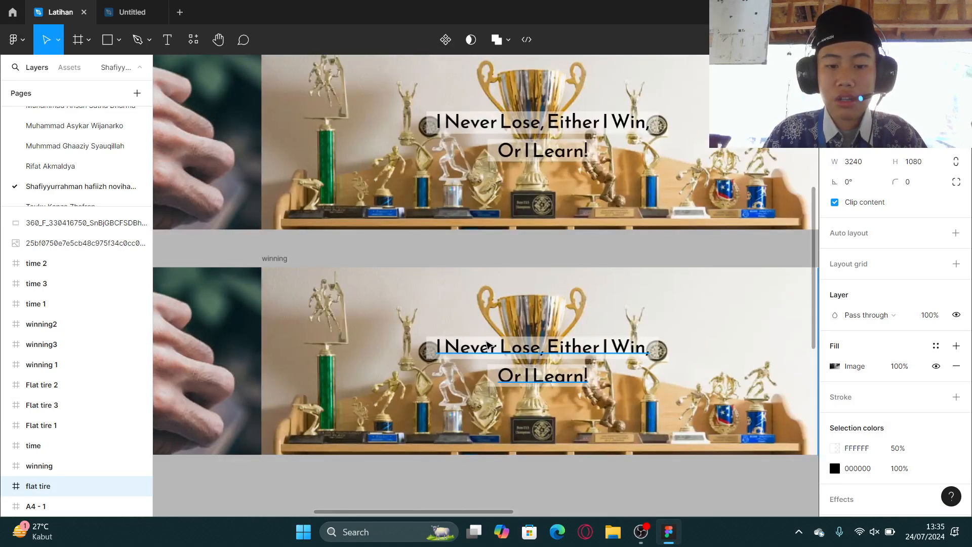
scroll(496, 346, down, 5)
scroll(658, 193, right, 5)
scroll(662, 193, up, 6)
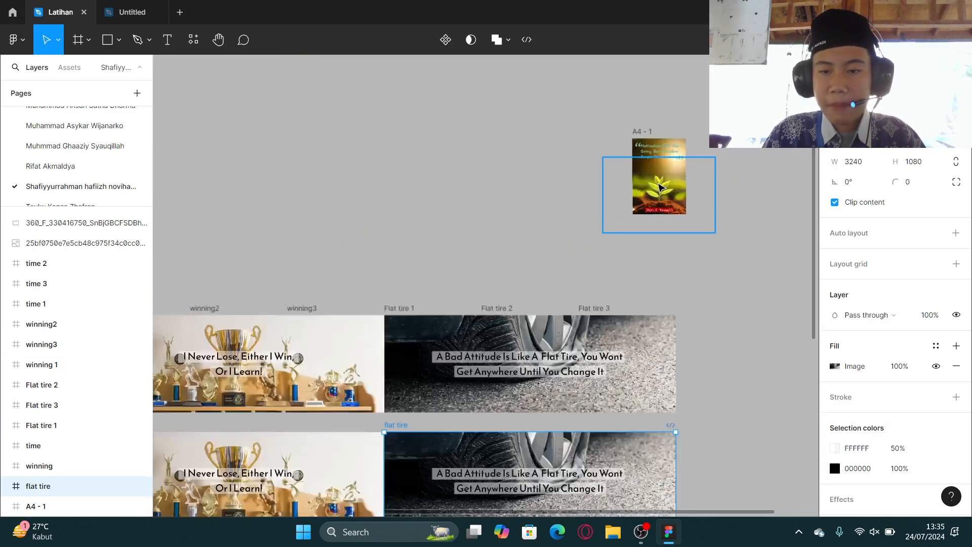
scroll(662, 201, up, 5)
scroll(569, 254, up, 3)
scroll(569, 253, right, 2)
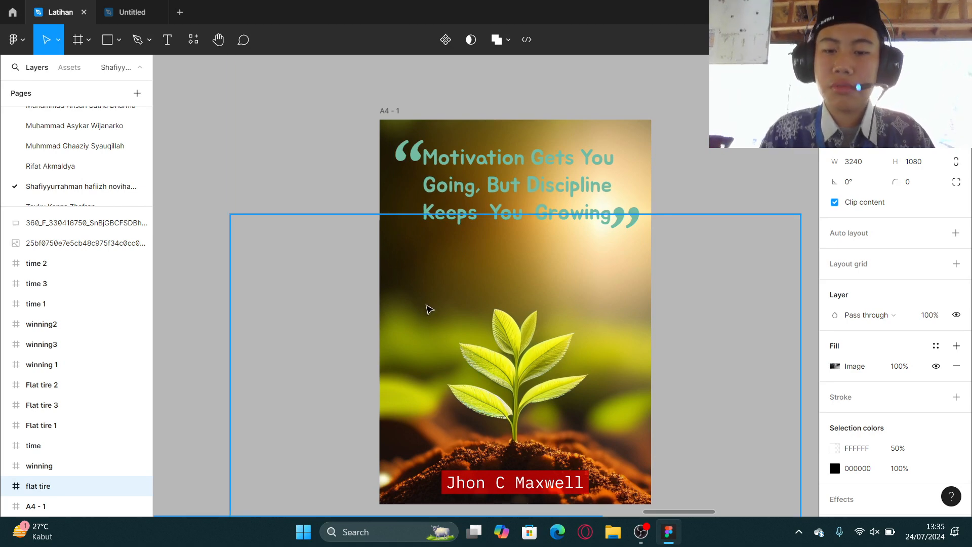
Move the plant image out of the A4 - 1 poster and undo the move.
click(431, 309)
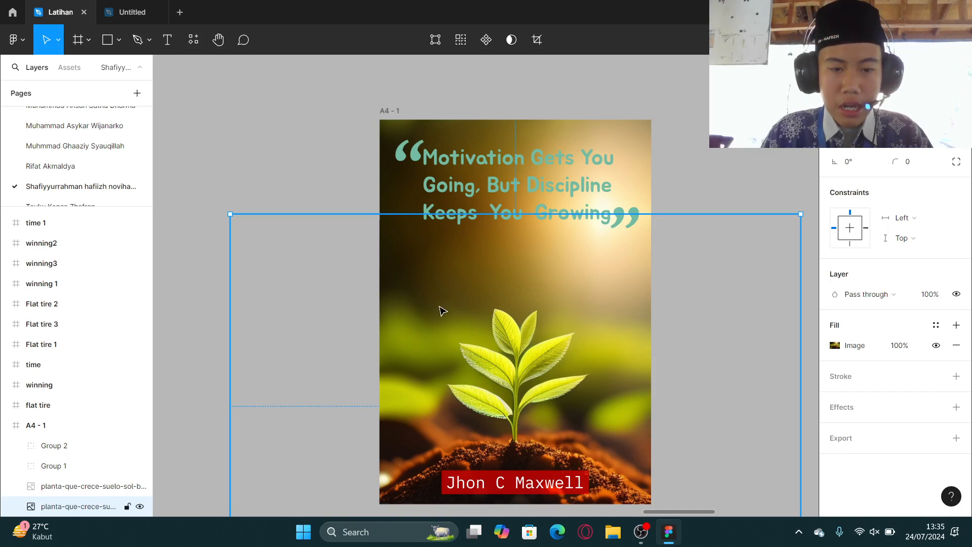
drag(440, 310, 783, 253)
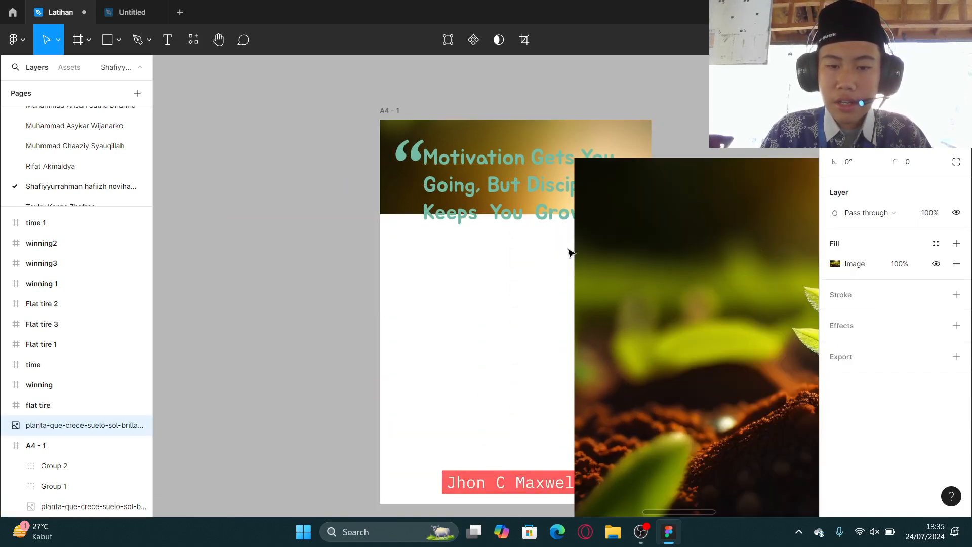
key(ctrl+z)
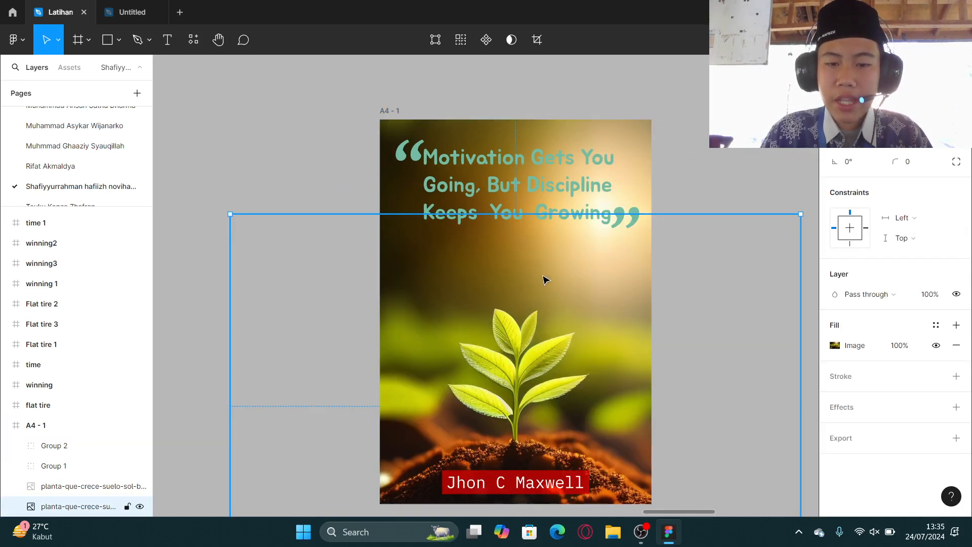
Switch to the Untitled file and delete both rectangles and the Instagram post - 1 frame.
drag(543, 276, 609, 216)
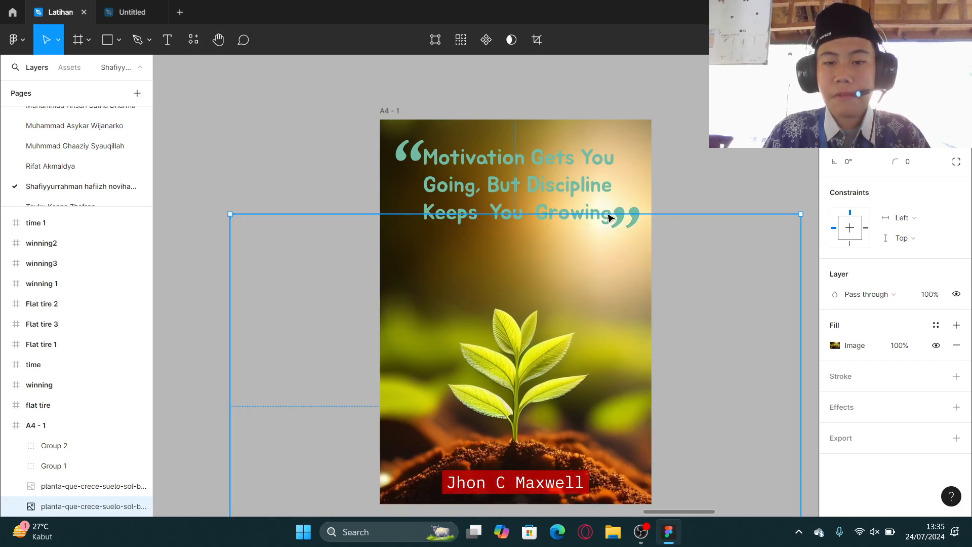
click(130, 15)
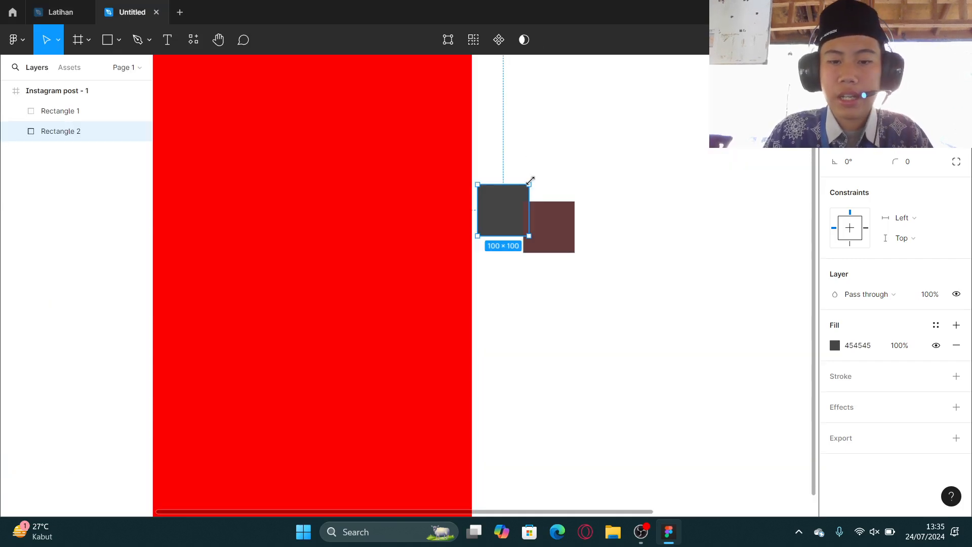
scroll(530, 180, down, 3)
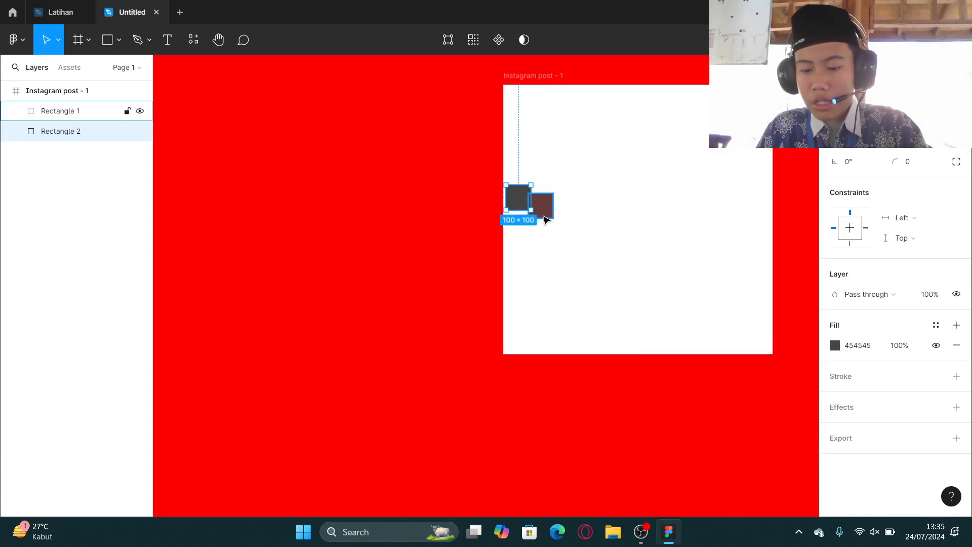
key(Delete)
click(544, 215)
key(Delete)
click(575, 212)
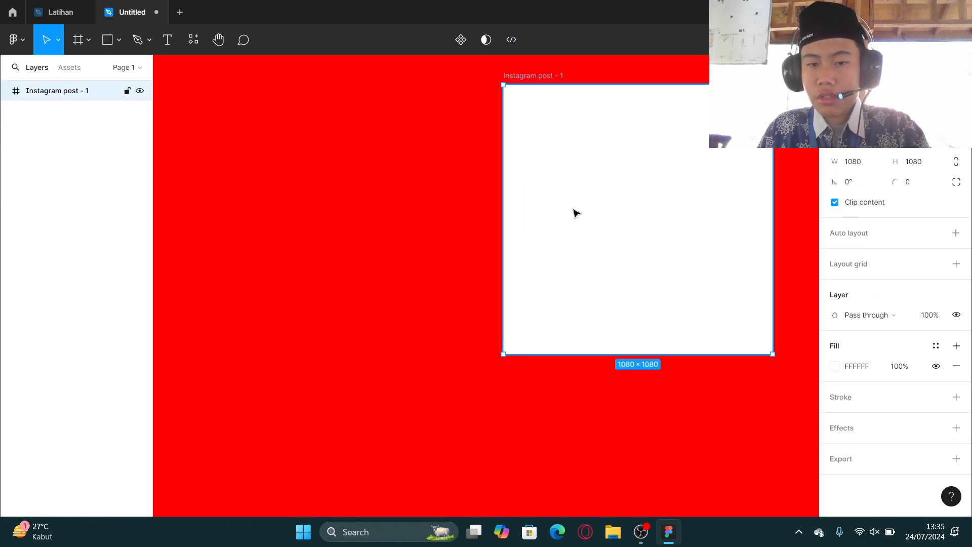
key(Delete)
Draw a multi-segment zigzag path over the red canvas with the Pen tool.
click(150, 44)
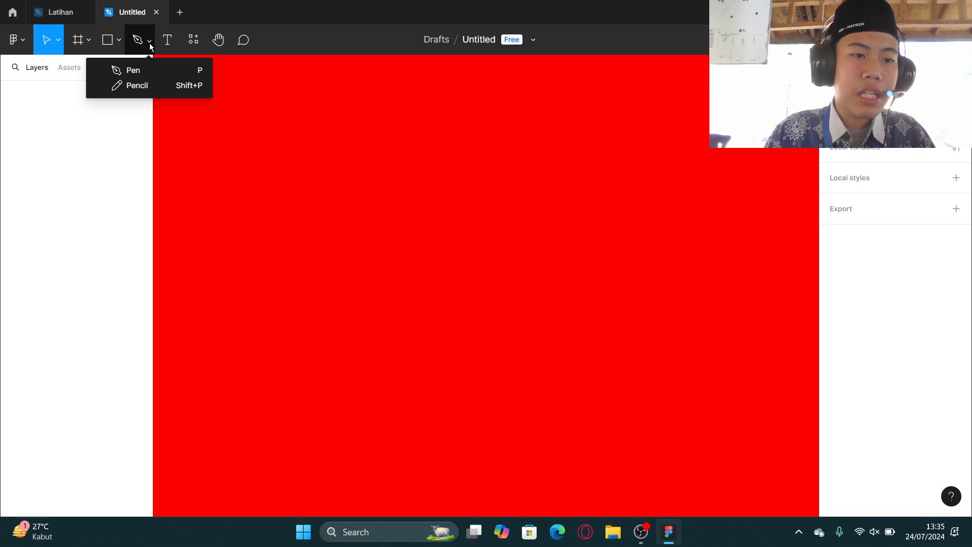
click(151, 75)
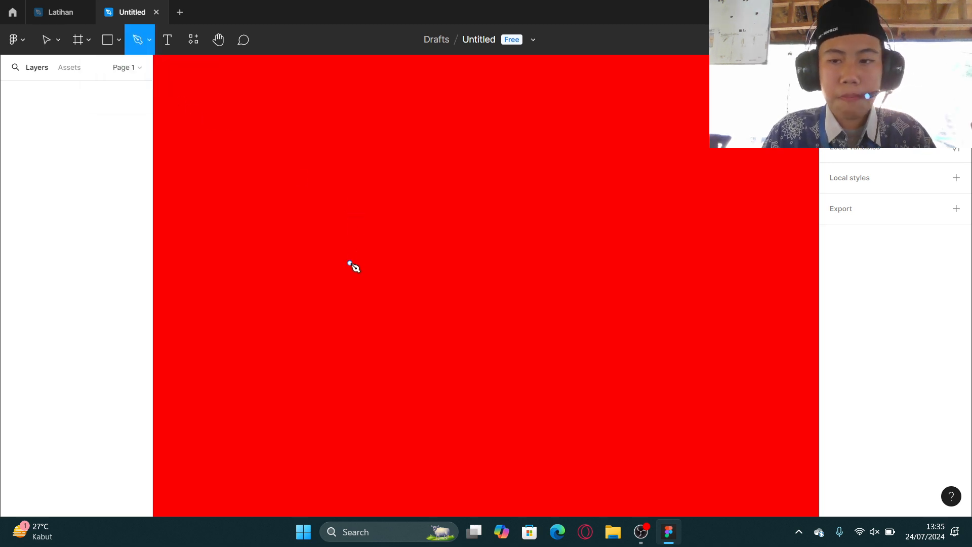
click(150, 40)
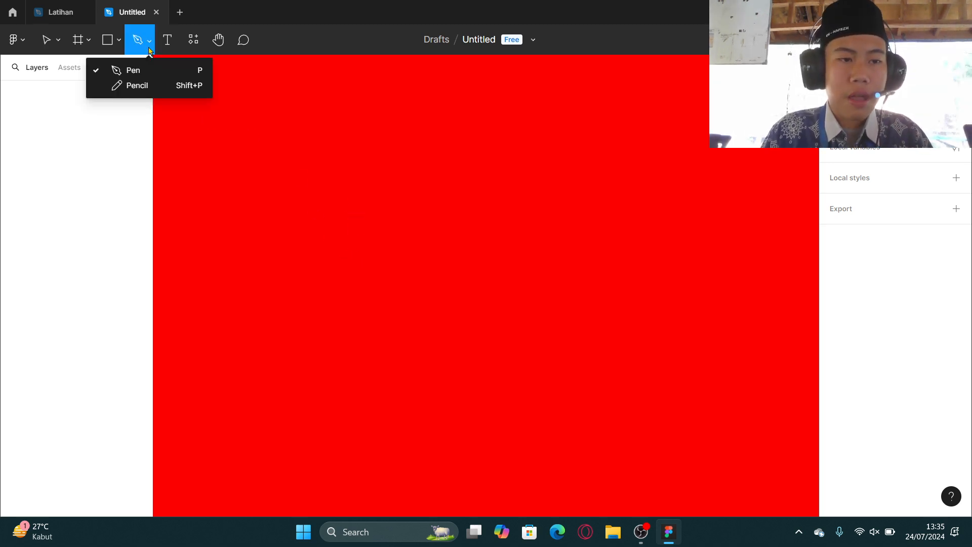
click(280, 292)
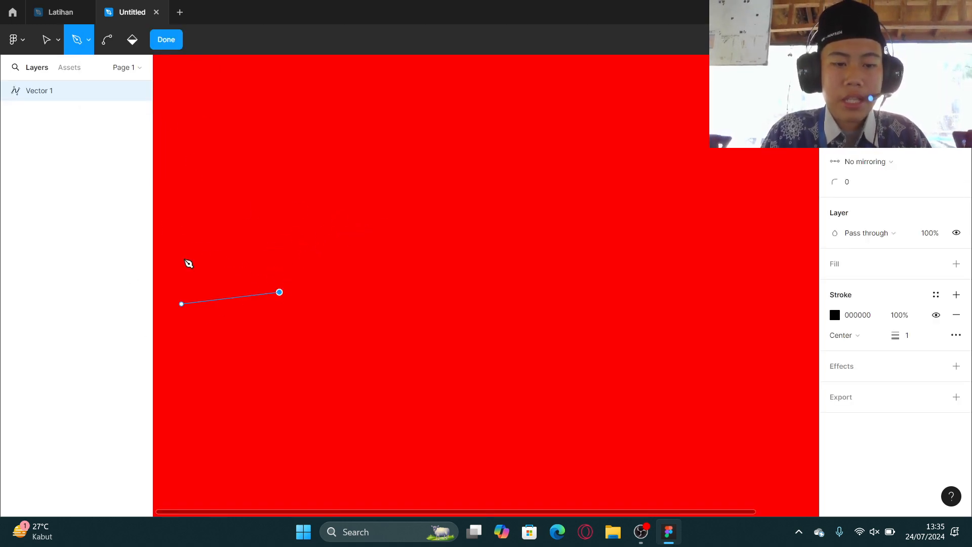
click(401, 209)
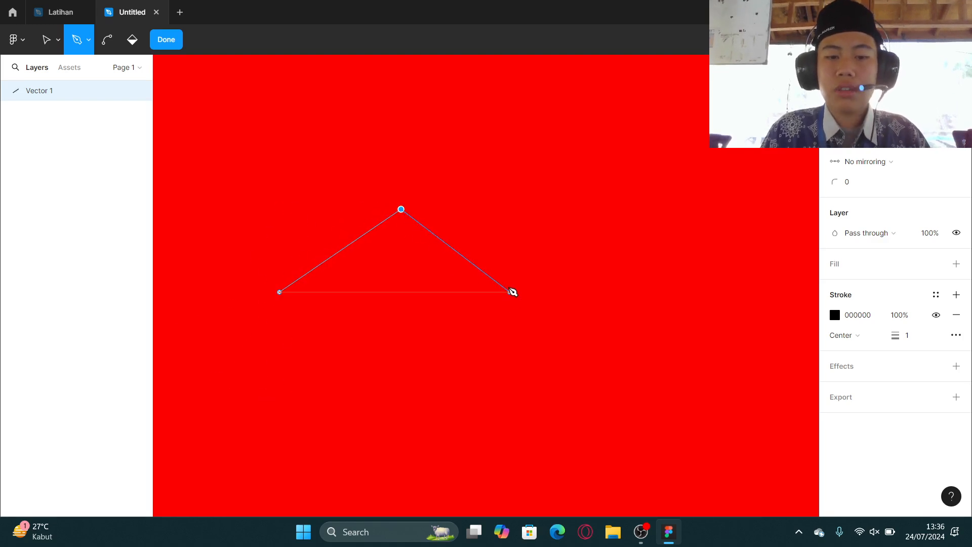
click(447, 285)
click(390, 306)
click(320, 221)
click(379, 151)
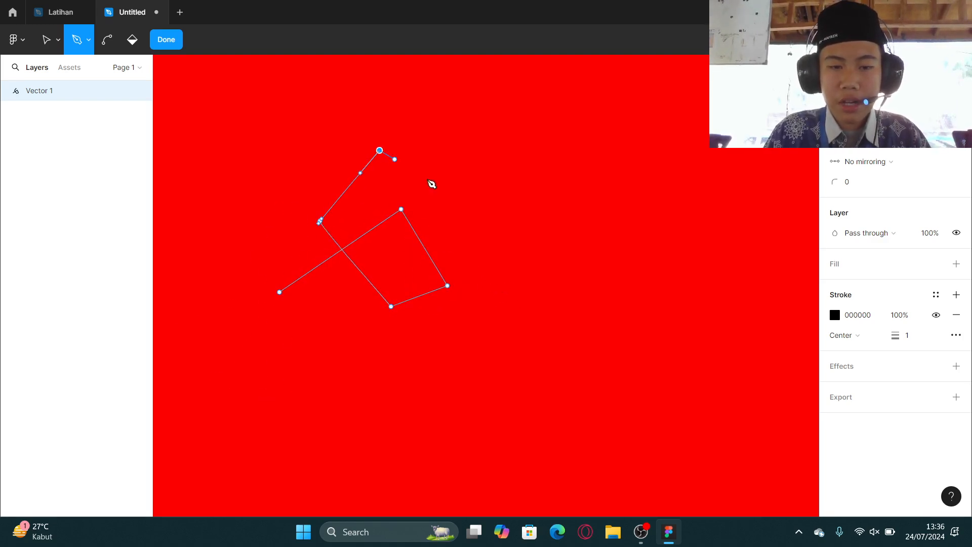
click(483, 209)
click(416, 252)
click(327, 289)
click(307, 180)
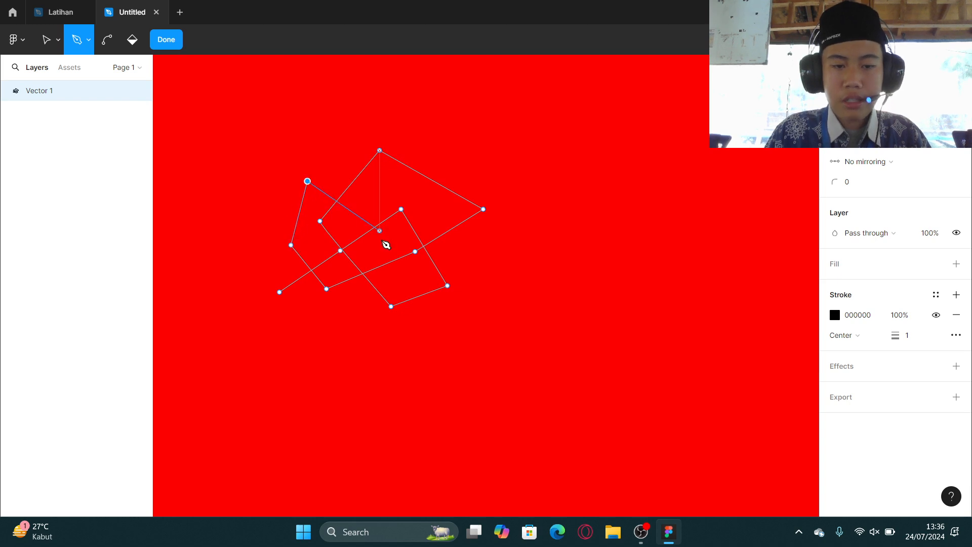
click(380, 236)
click(383, 301)
click(457, 268)
click(437, 190)
click(401, 162)
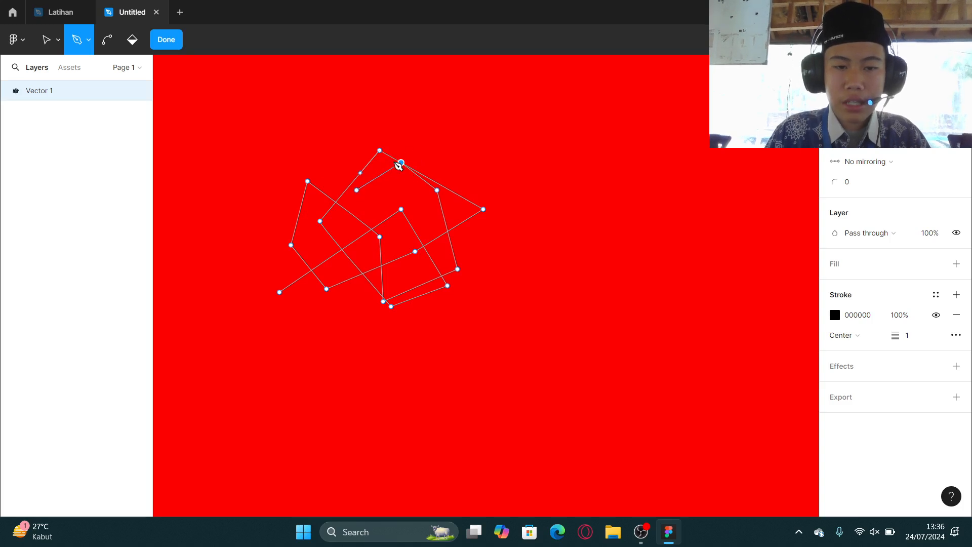
click(400, 163)
click(381, 151)
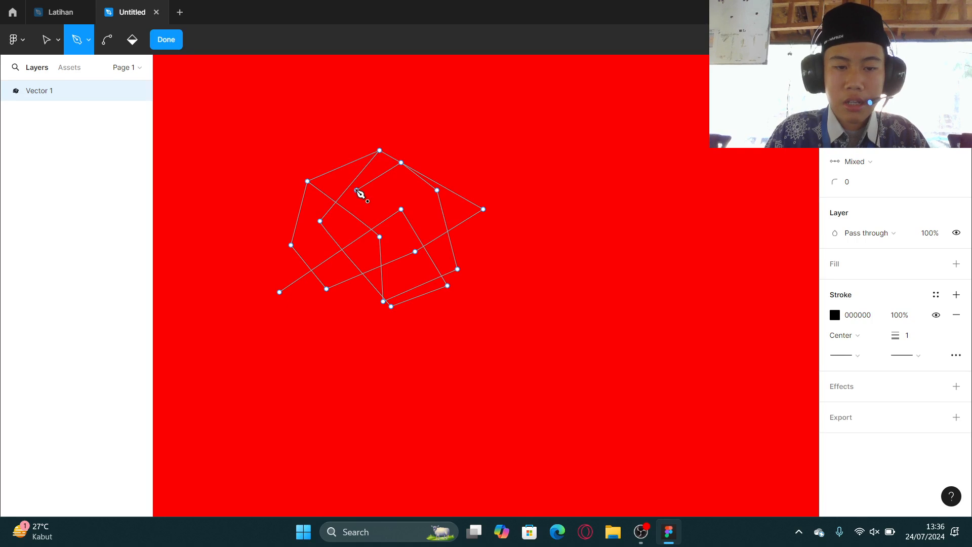
click(354, 191)
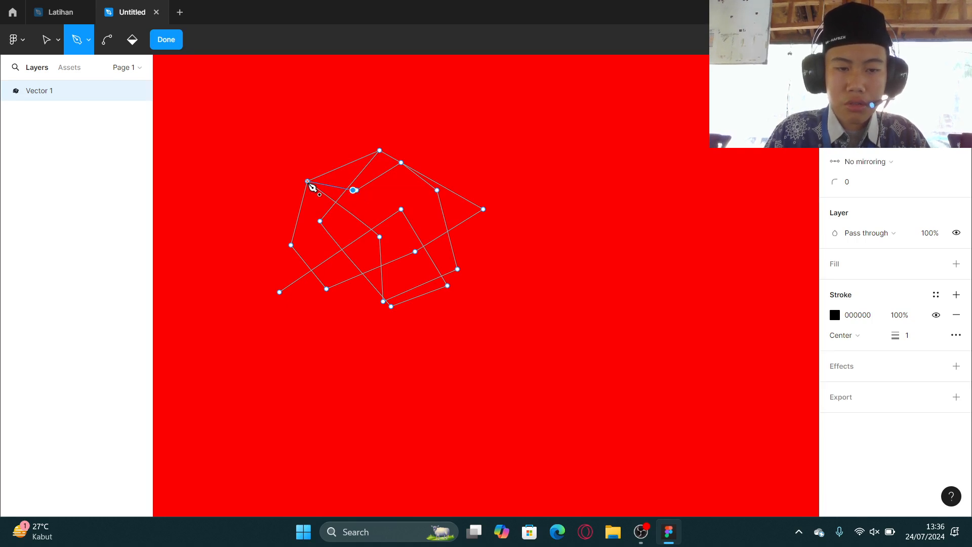
click(308, 182)
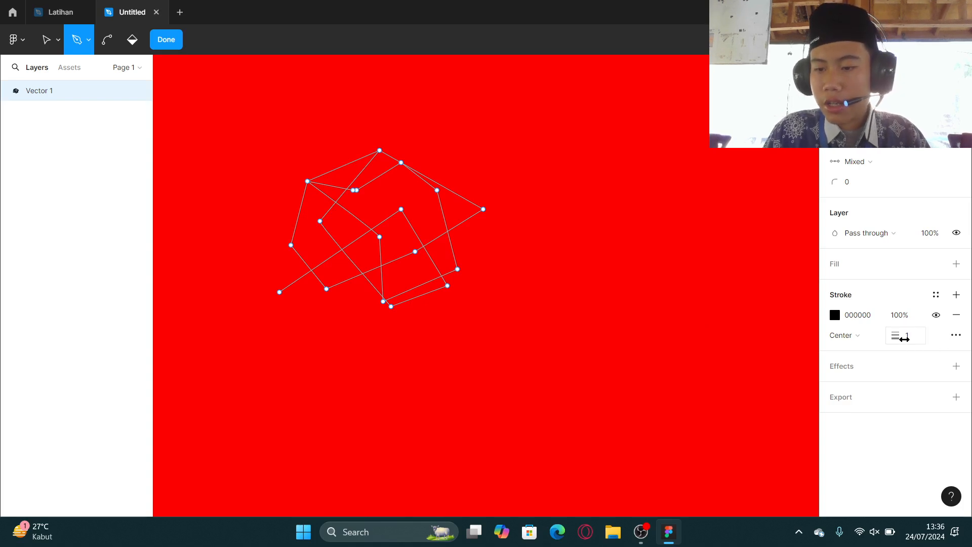
Set the path's stroke weight to 11 and add a default fill.
mouse_move(905, 338)
mouse_down()
mouse_move(913, 337)
mouse_move(896, 333)
mouse_move(907, 334)
mouse_up()
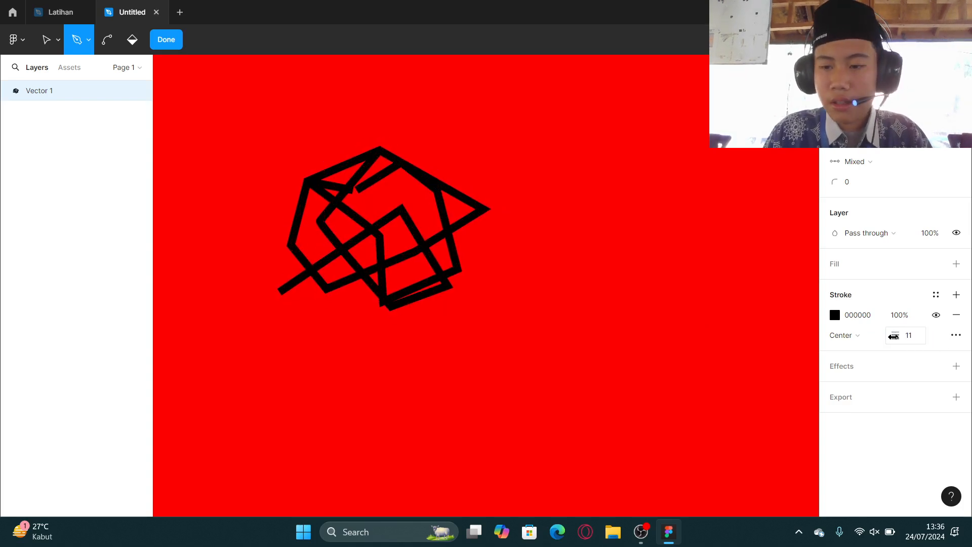
click(960, 264)
scroll(373, 263, up, 5)
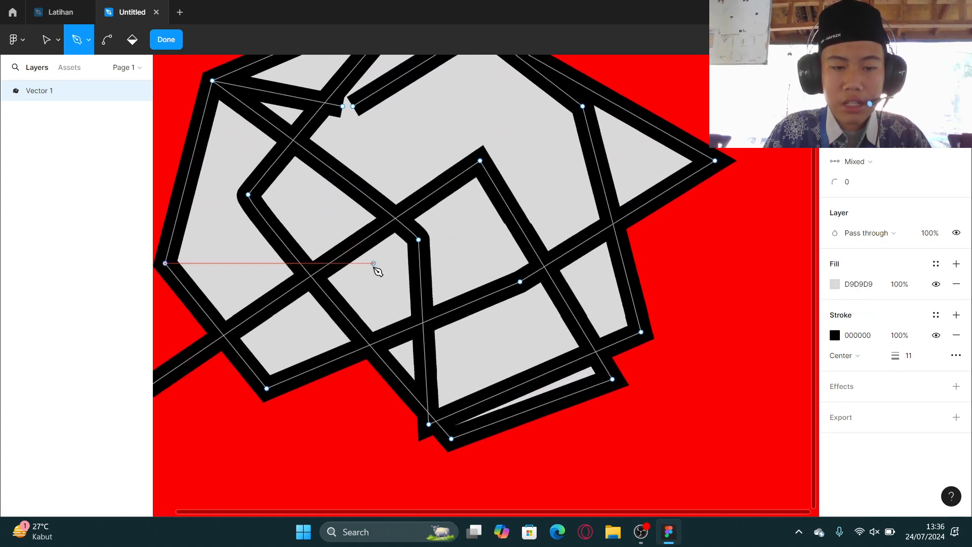
scroll(377, 270, down, 5)
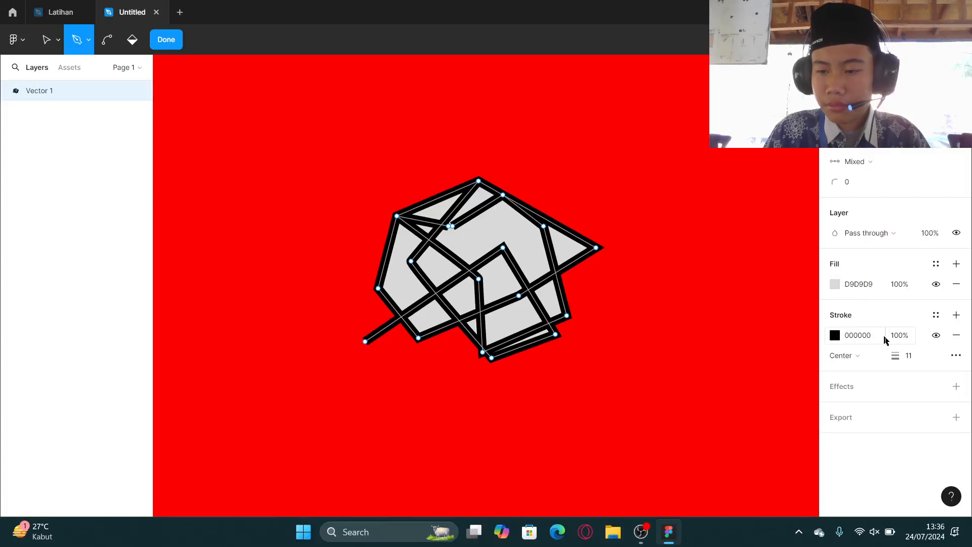
scroll(716, 304, up, 5)
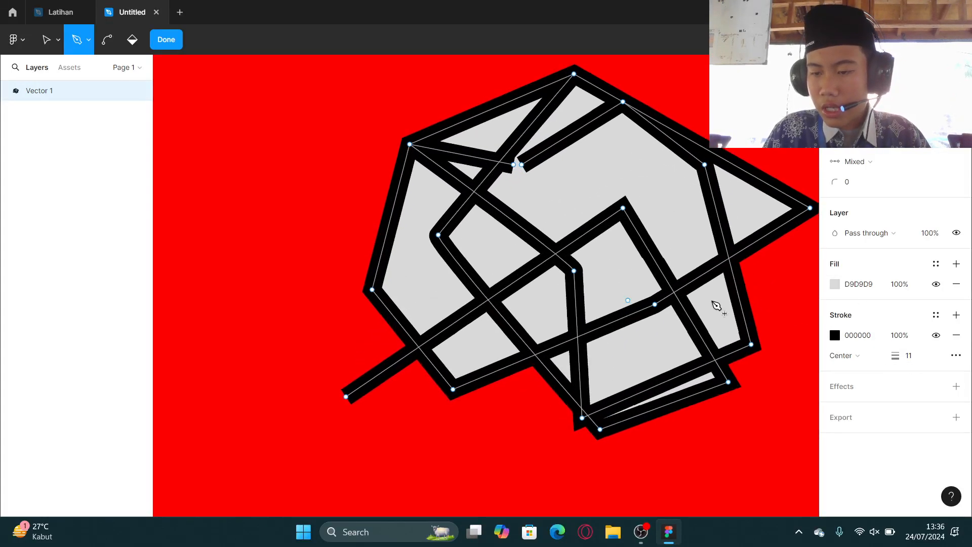
Try the Inside and Outside stroke alignments on the path, returning it to Center.
click(840, 355)
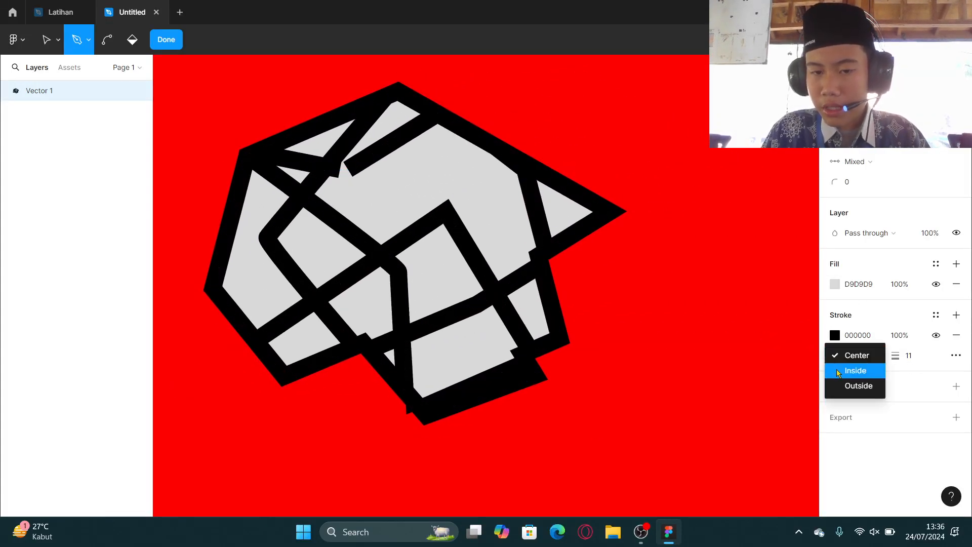
click(841, 370)
click(838, 356)
click(839, 372)
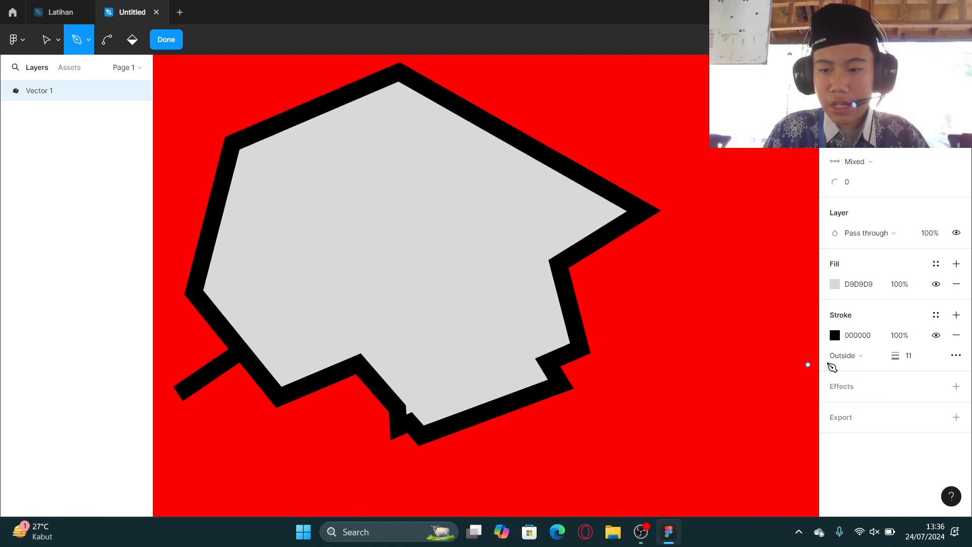
click(840, 357)
click(840, 344)
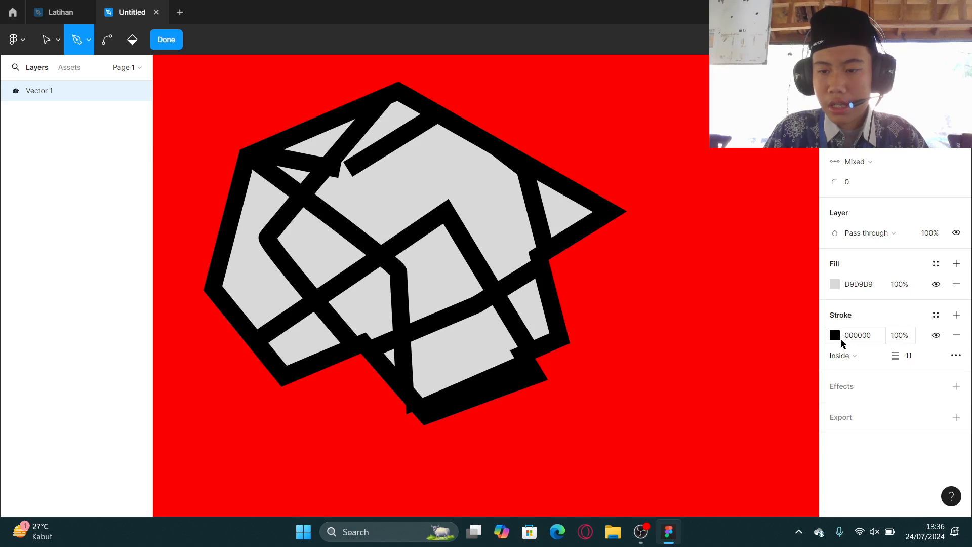
click(841, 355)
click(840, 343)
scroll(445, 259, down, 3)
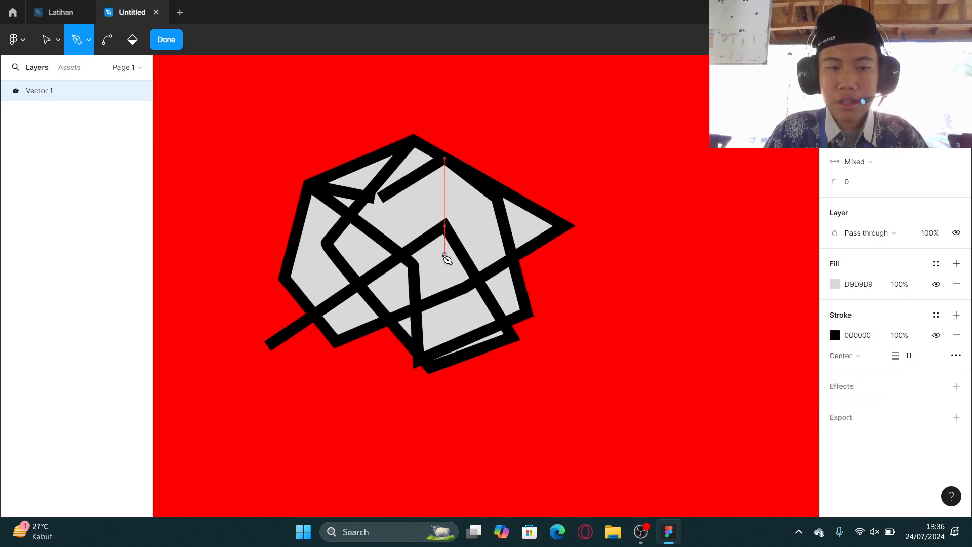
Exit the Pen tool and delete the drawn path.
click(176, 43)
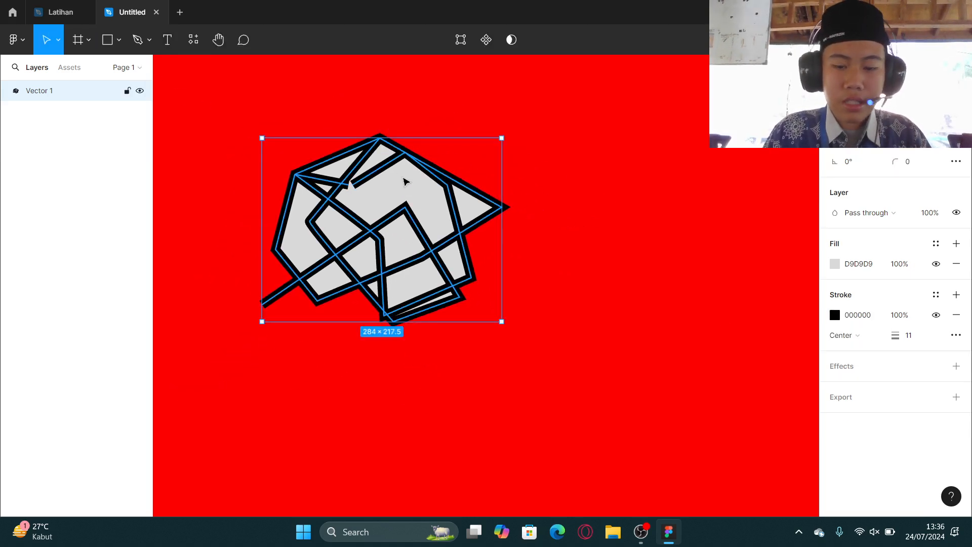
key(Delete)
Switch to the Pencil tool and sketch freehand shapes, including a heart, undoing each one.
click(139, 44)
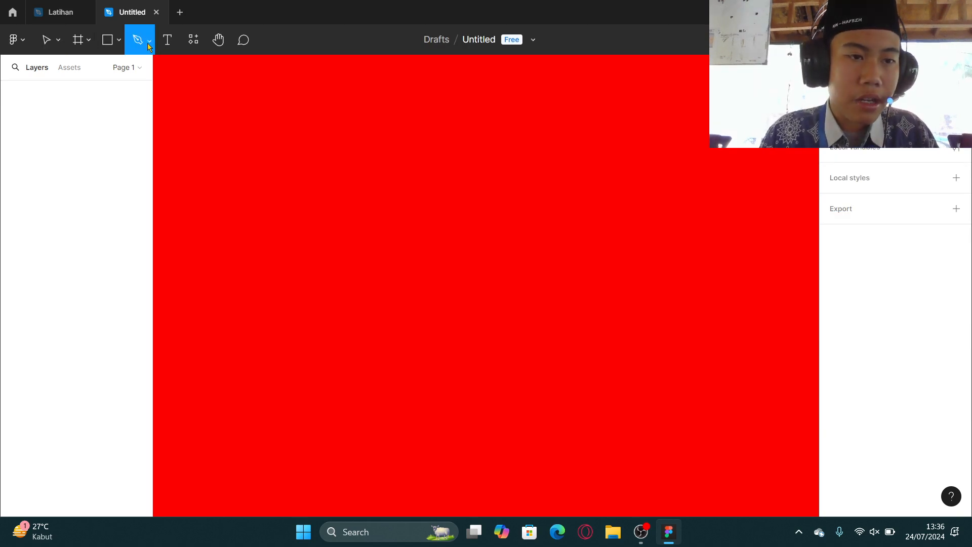
click(149, 45)
click(152, 83)
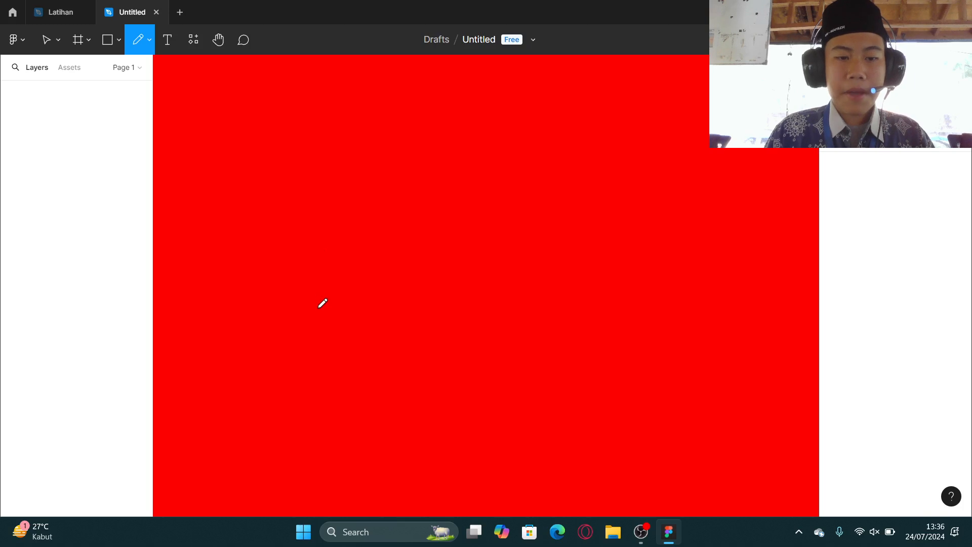
mouse_move(328, 315)
mouse_down()
mouse_move(361, 150)
mouse_move(430, 240)
mouse_move(306, 192)
mouse_move(401, 231)
mouse_move(383, 254)
mouse_up()
key(ctrl+z)
mouse_move(343, 323)
mouse_down()
mouse_move(320, 159)
mouse_move(386, 171)
mouse_move(434, 131)
mouse_move(421, 269)
mouse_move(345, 310)
mouse_up()
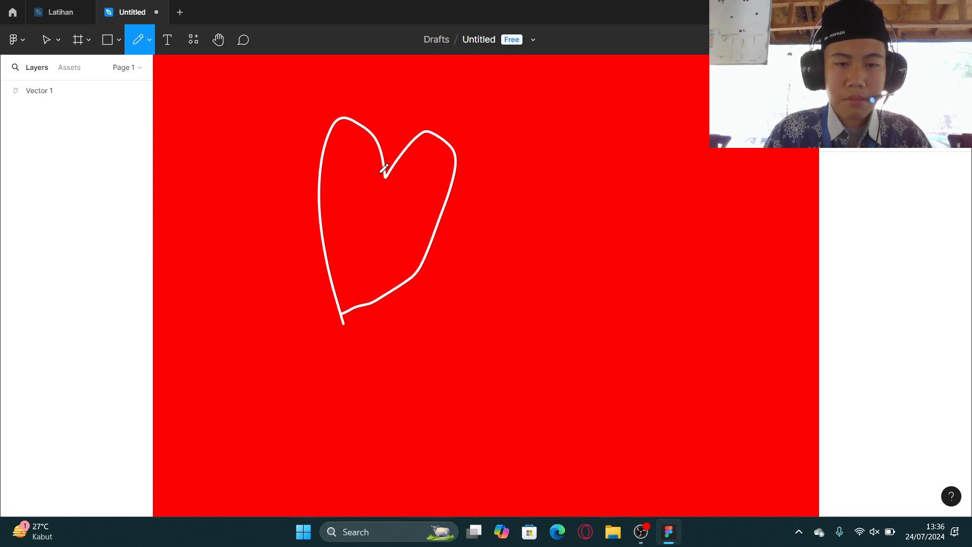
key(ctrl+z)
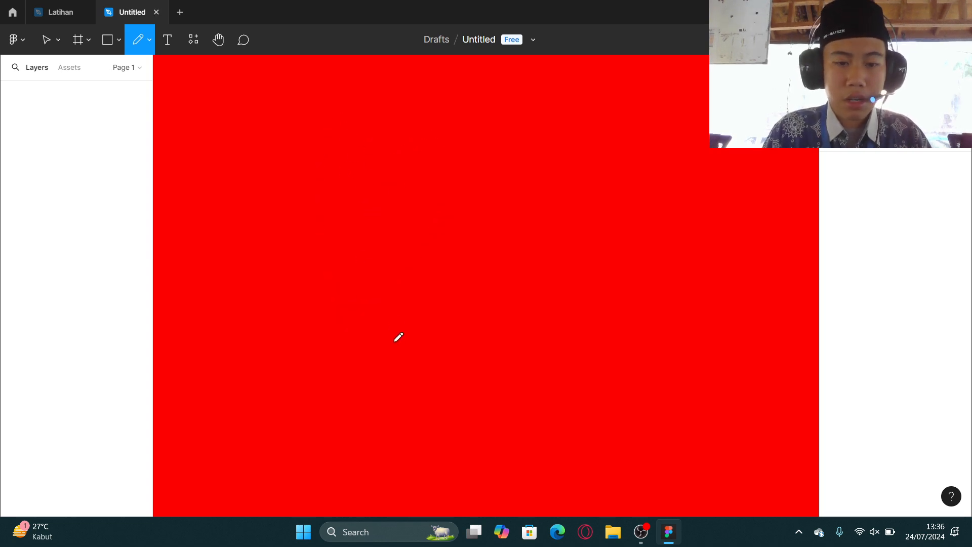
Sketch large freehand swirls and an arc with the Pencil, undoing all of them.
mouse_move(392, 342)
mouse_down()
mouse_move(352, 128)
mouse_move(449, 171)
mouse_move(382, 243)
mouse_move(474, 282)
mouse_move(456, 374)
mouse_move(340, 412)
mouse_move(283, 321)
mouse_move(234, 183)
mouse_move(337, 88)
mouse_move(472, 111)
mouse_move(512, 217)
mouse_move(454, 228)
mouse_move(434, 246)
mouse_move(464, 260)
mouse_move(507, 305)
mouse_move(490, 364)
mouse_move(510, 379)
mouse_move(541, 293)
mouse_up()
mouse_move(540, 238)
mouse_down()
mouse_move(555, 130)
mouse_move(627, 364)
mouse_move(446, 409)
mouse_move(434, 402)
mouse_move(488, 352)
mouse_move(470, 259)
mouse_move(405, 237)
mouse_move(430, 106)
mouse_move(311, 281)
mouse_move(400, 220)
mouse_up()
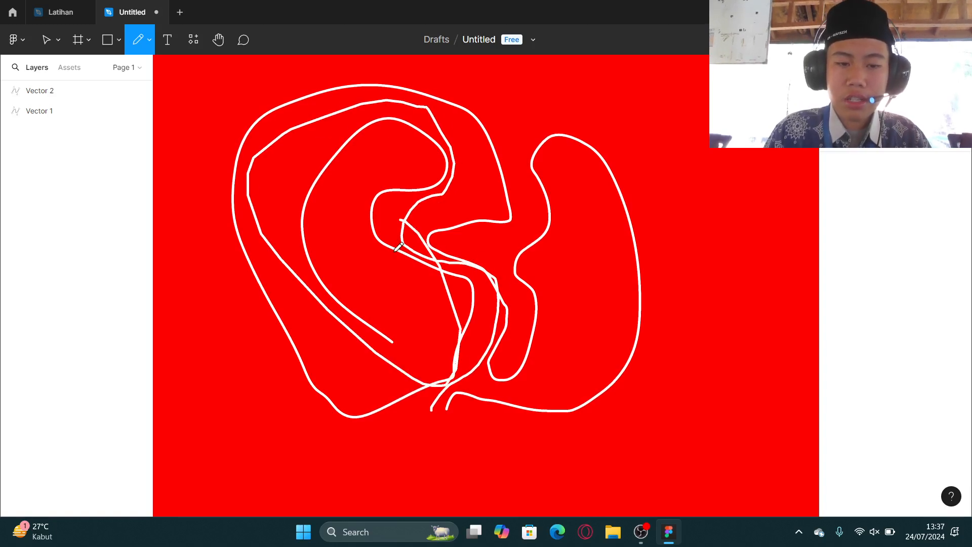
key(ctrl+z)
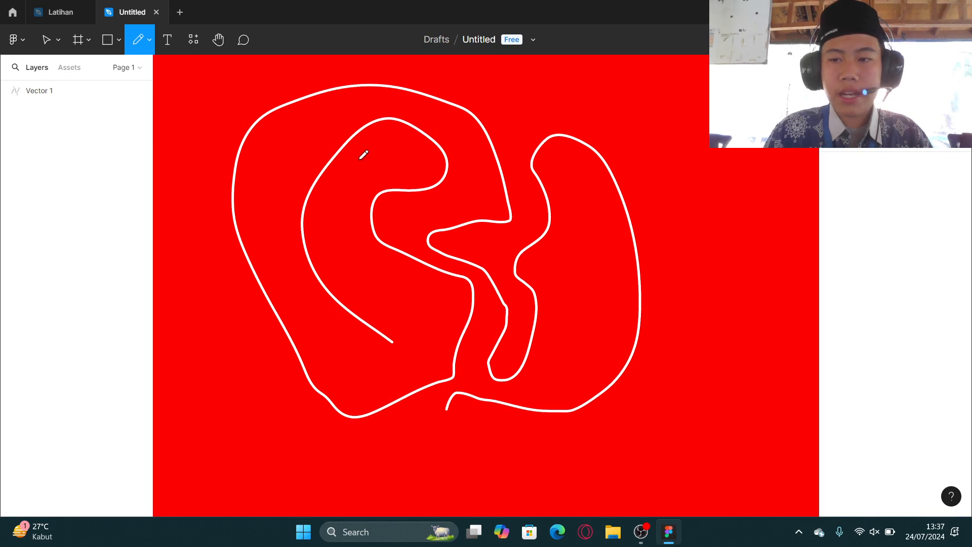
key(ctrl+z)
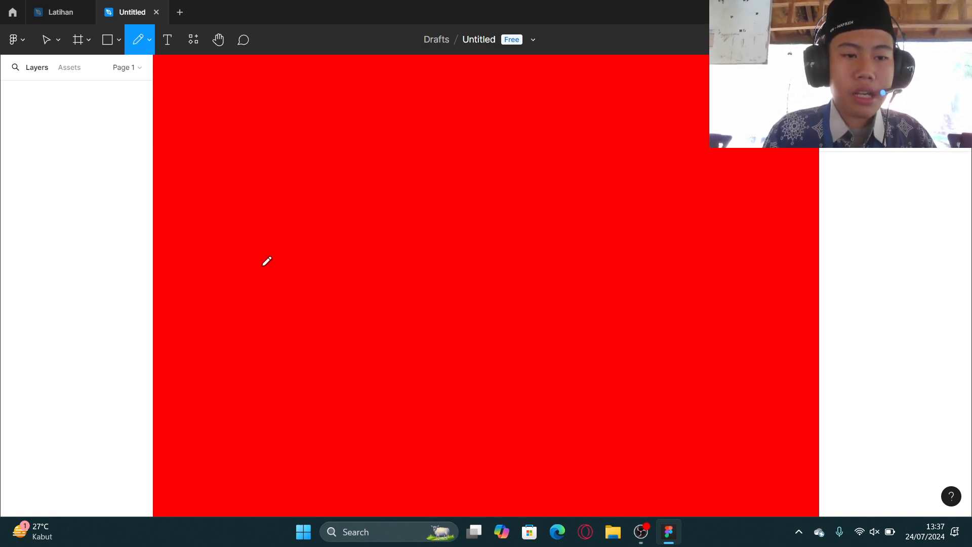
mouse_move(262, 265)
mouse_down()
mouse_move(309, 207)
mouse_move(369, 258)
mouse_move(368, 285)
mouse_up()
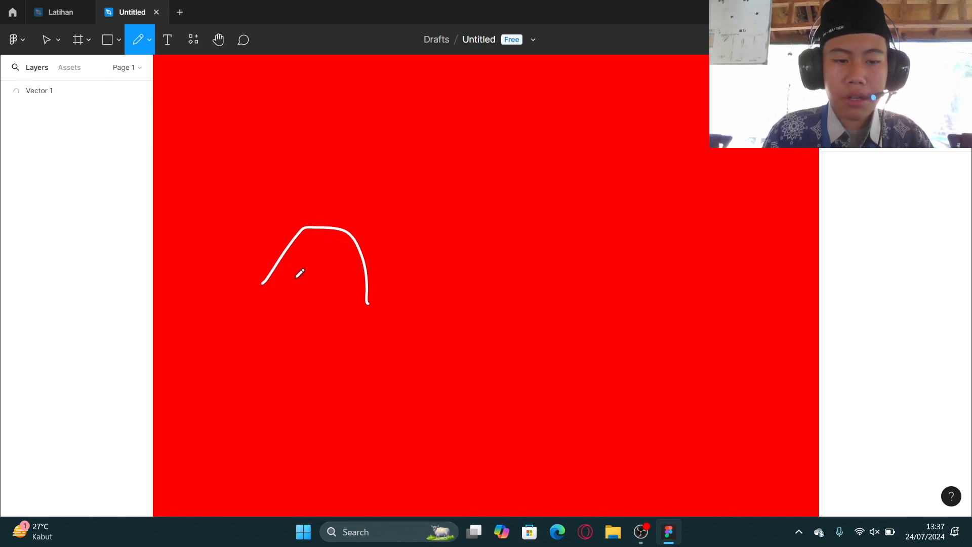
key(ctrl+z)
Sketch a freehand loop with the Pencil in two strokes.
drag(375, 320, 428, 202)
mouse_move(463, 234)
mouse_down()
mouse_move(441, 317)
mouse_move(374, 322)
mouse_up()
scroll(374, 322, up, 5)
scroll(391, 299, up, 3)
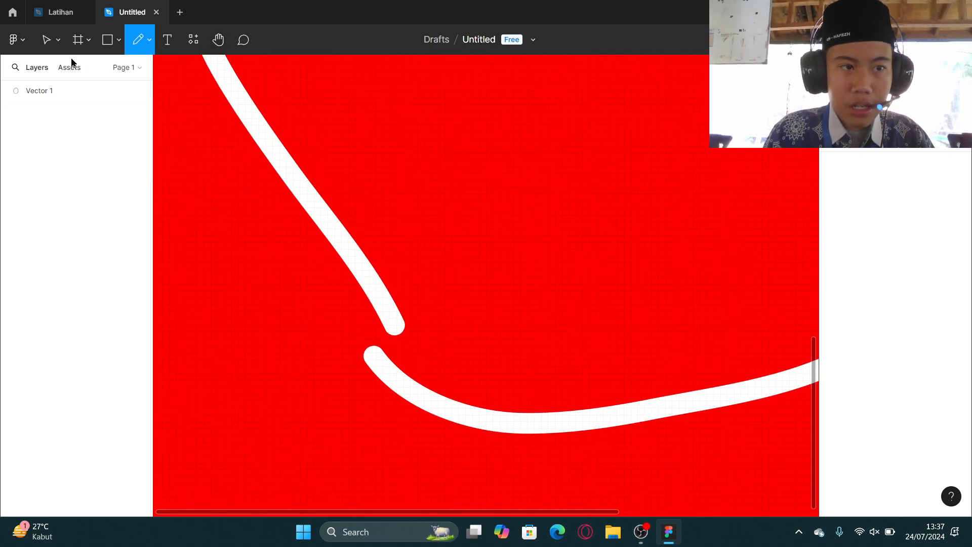
Enter vector editing on the loop and join its two open endpoints with the Pen tool to close the path.
key(v)
click(345, 257)
double_click(380, 370)
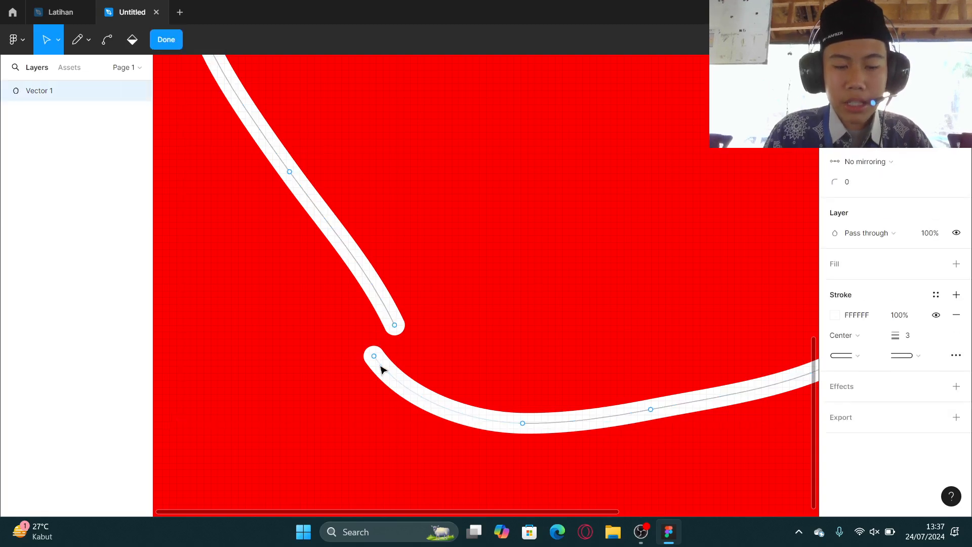
click(377, 362)
click(379, 362)
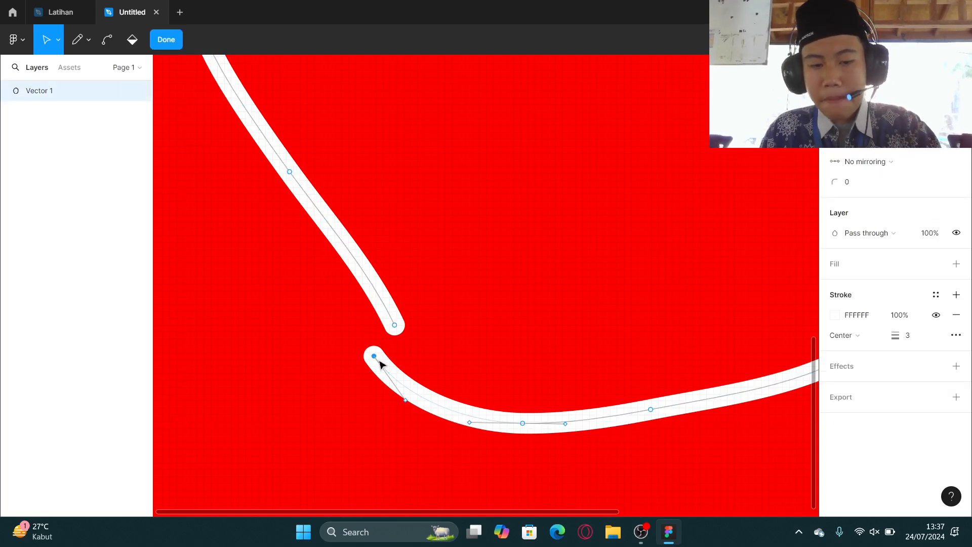
key(p)
click(395, 325)
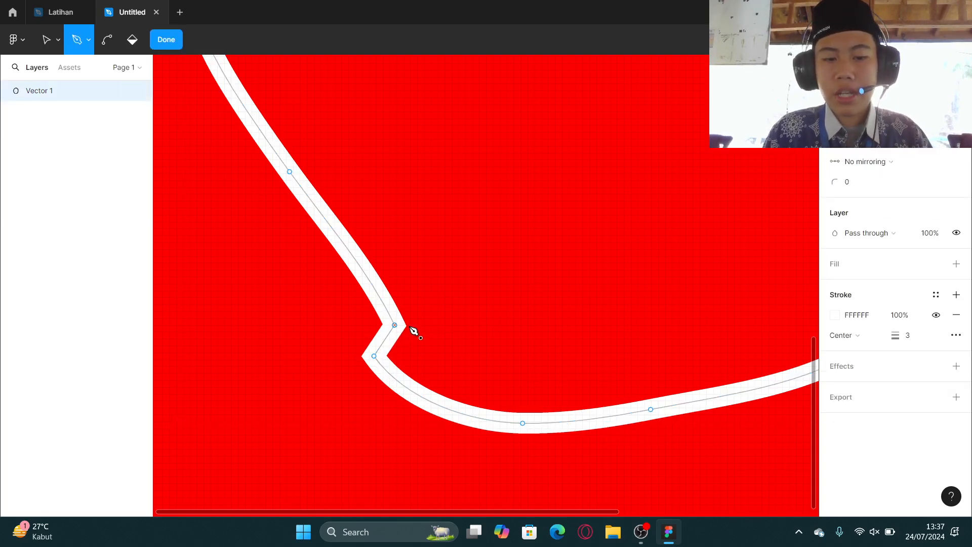
Add a default fill to the closed path, then undo both the fill and the endpoint join.
click(956, 263)
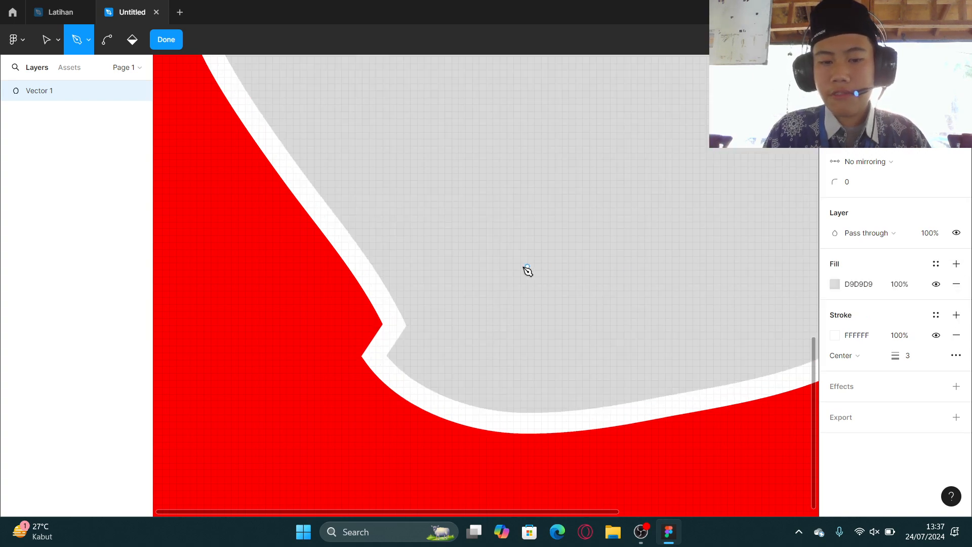
scroll(532, 278, down, 3)
scroll(536, 281, down, 2)
key(ctrl+z)
key(ctrl+z)
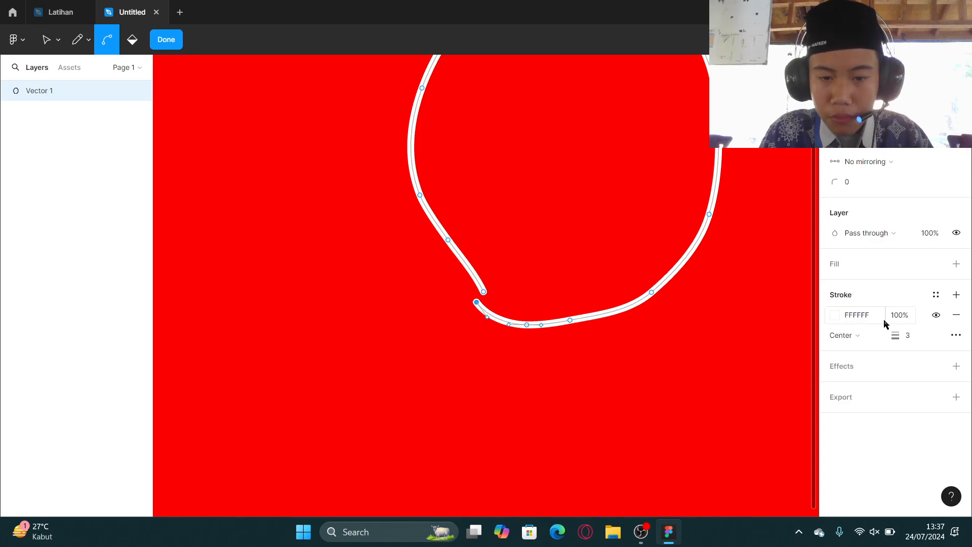
Add a fill to the open path, finish vector editing and delete the vector.
click(956, 264)
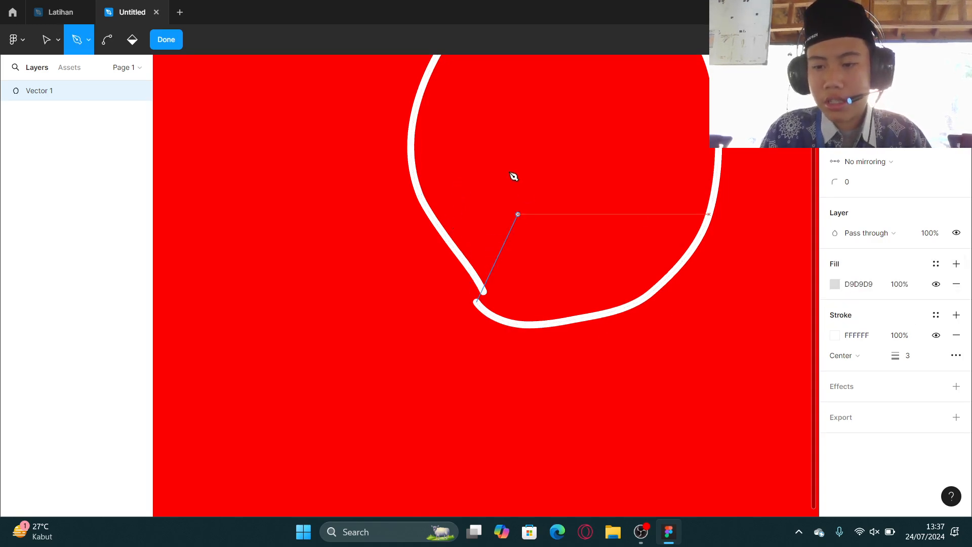
click(166, 40)
key(Delete)
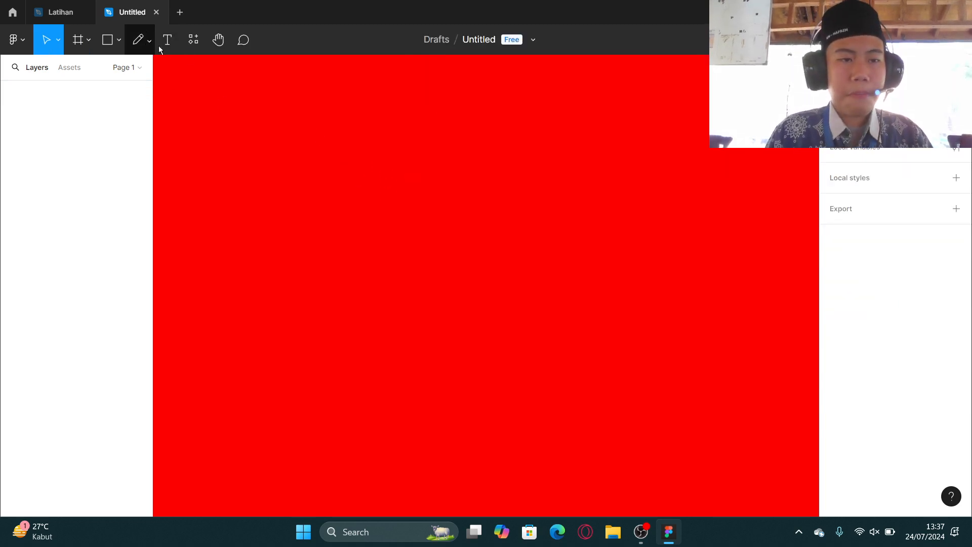
Place a text layer on the red frame with the Text tool and type "teks".
click(167, 40)
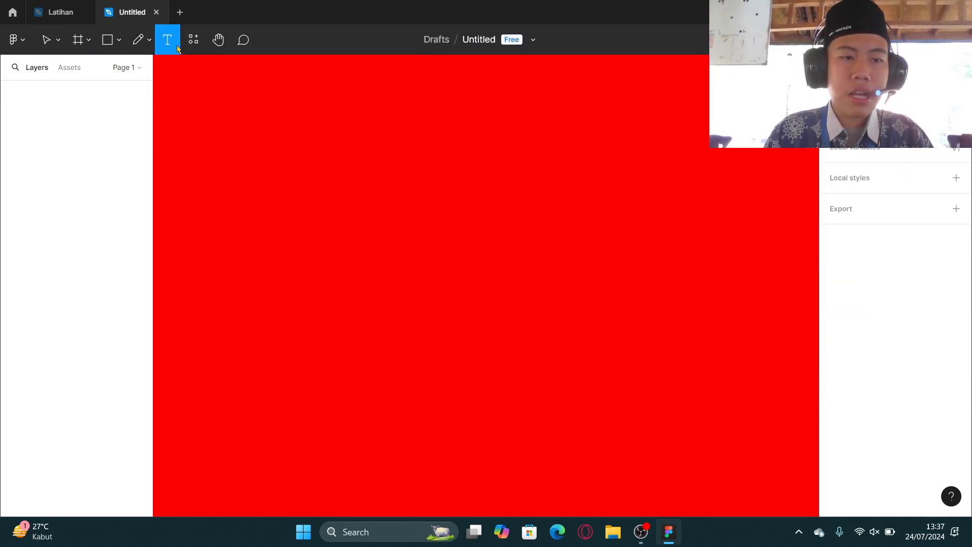
click(428, 208)
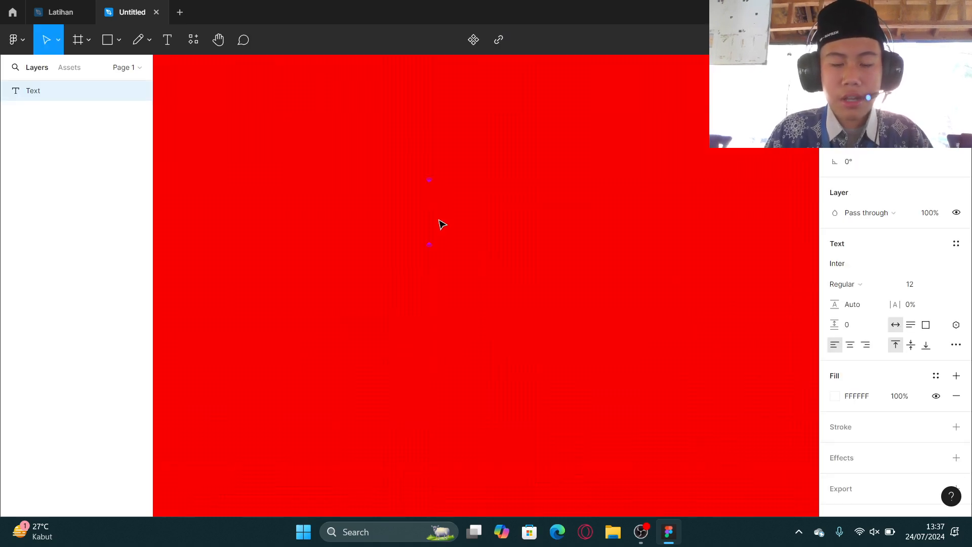
text(teks)
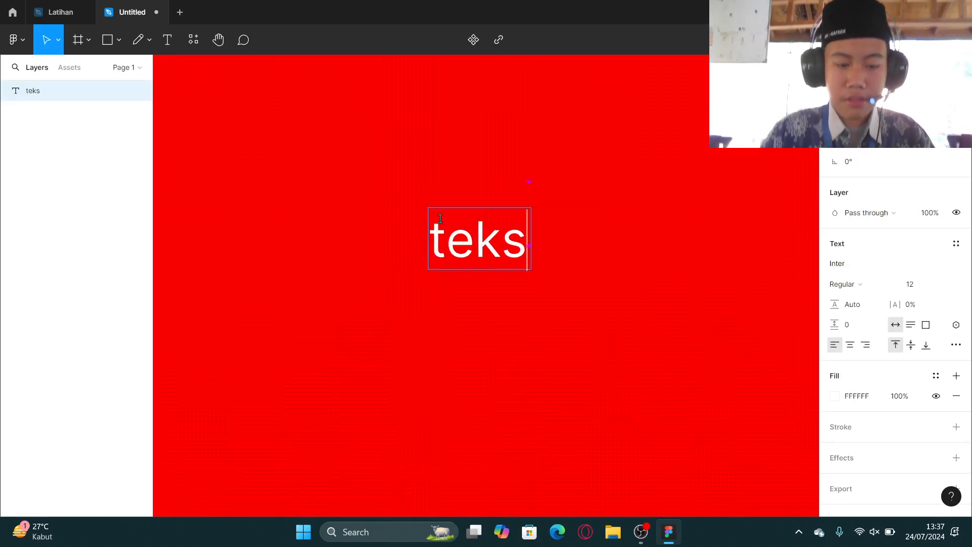
key(BackSpace)
key(BackSpace)
key(BackSpace)
key(BackSpace)
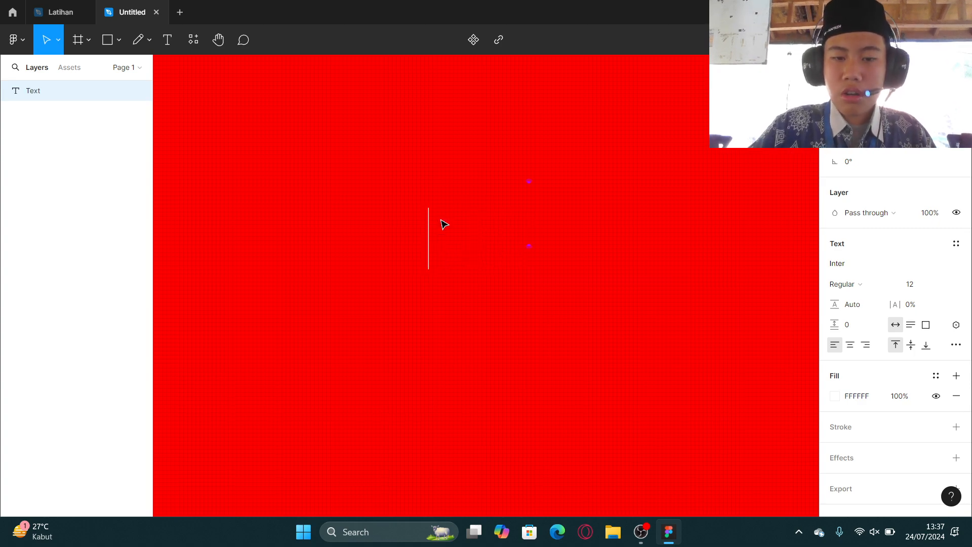
text(tekst)
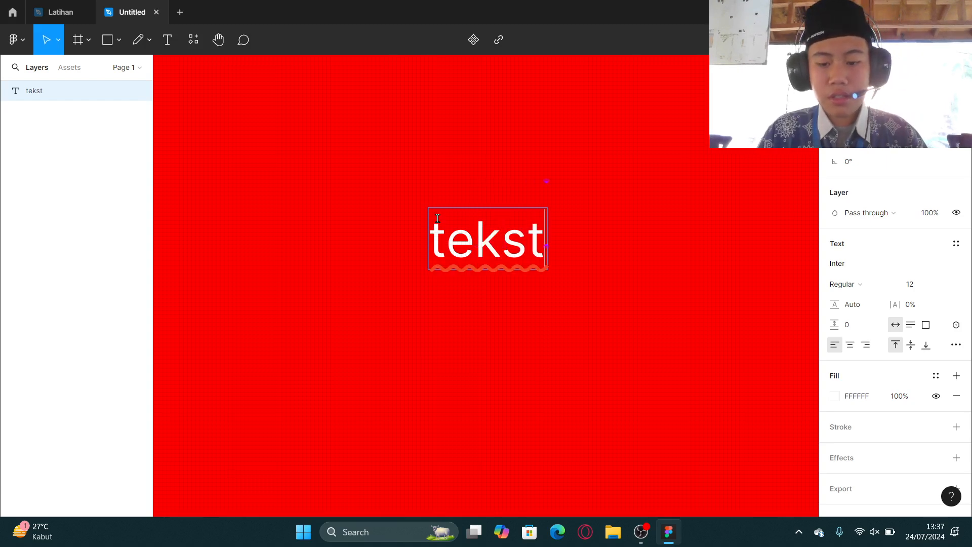
key(BackSpace)
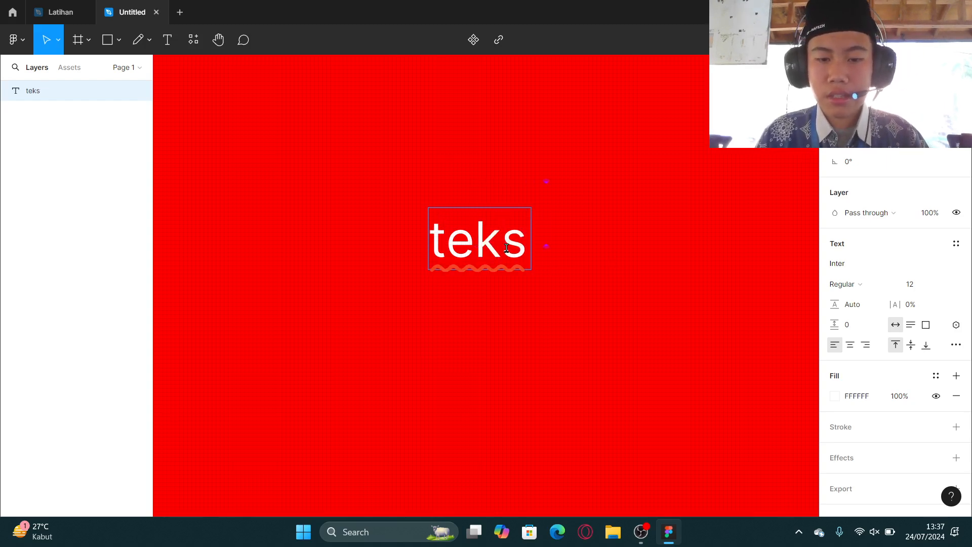
Replace the text layer's content with "writhing".
scroll(514, 256, up, 5)
key(BackSpace)
key(BackSpace)
key(BackSpace)
key(BackSpace)
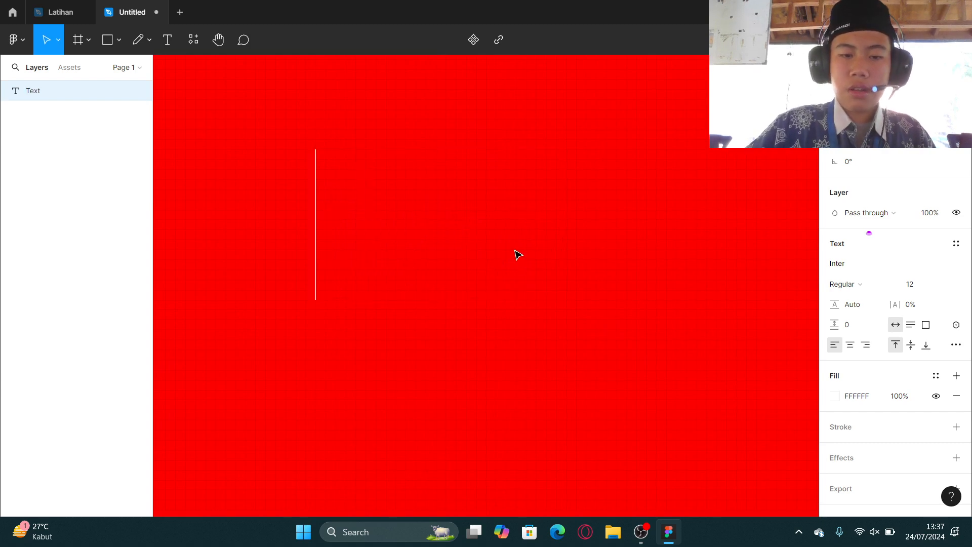
text(writhing)
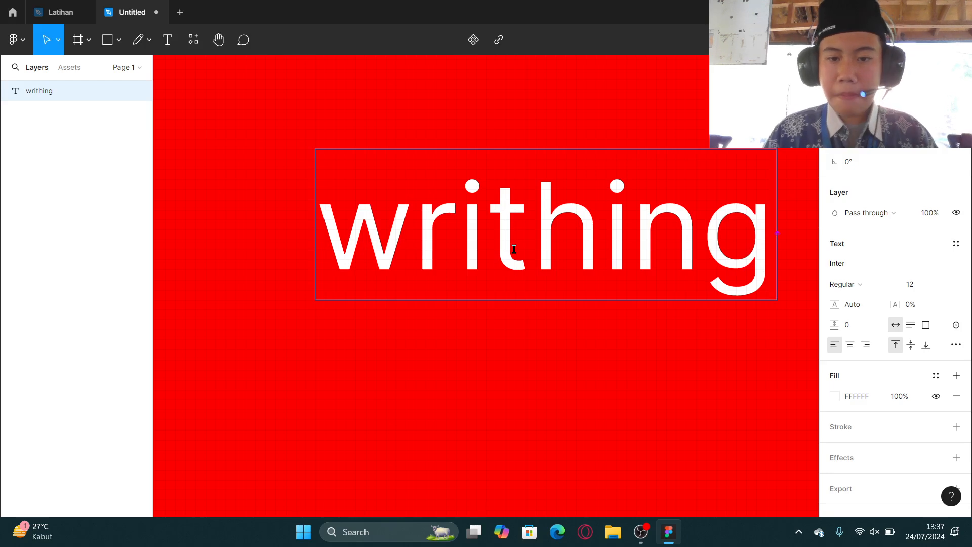
Correct the text to "writing" by removing the extra h, and exit text editing.
scroll(514, 250, down, 3)
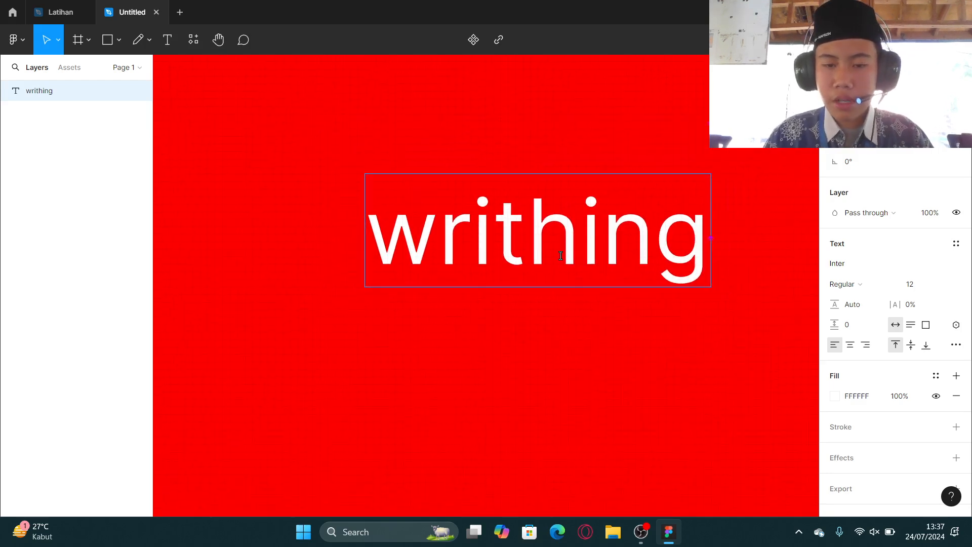
click(561, 256)
key(BackSpace)
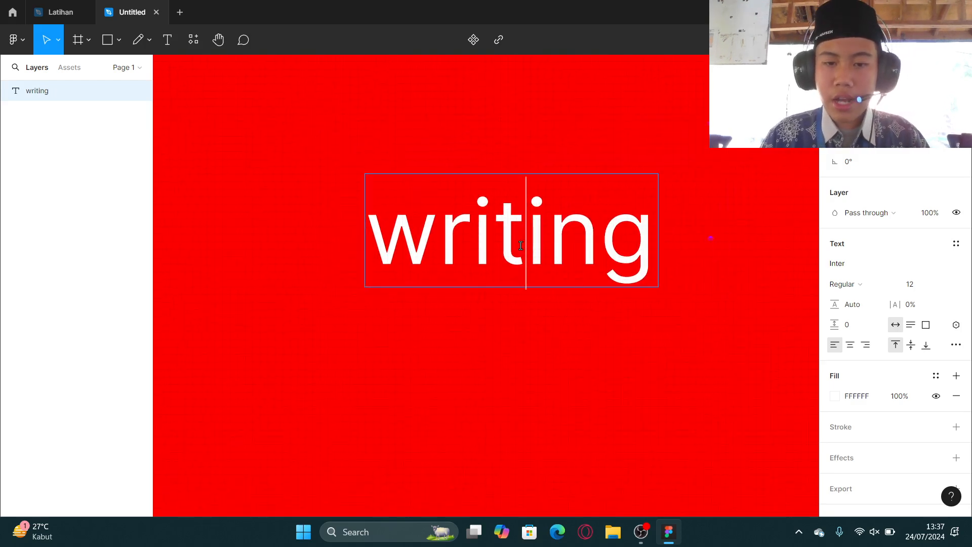
key(Escape)
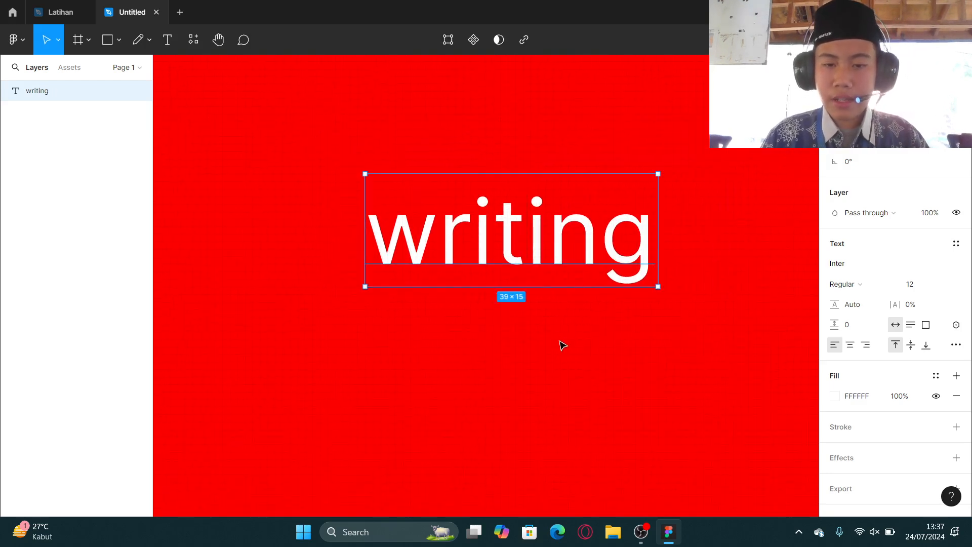
double_click(530, 262)
click(529, 261)
scroll(534, 260, down, 3)
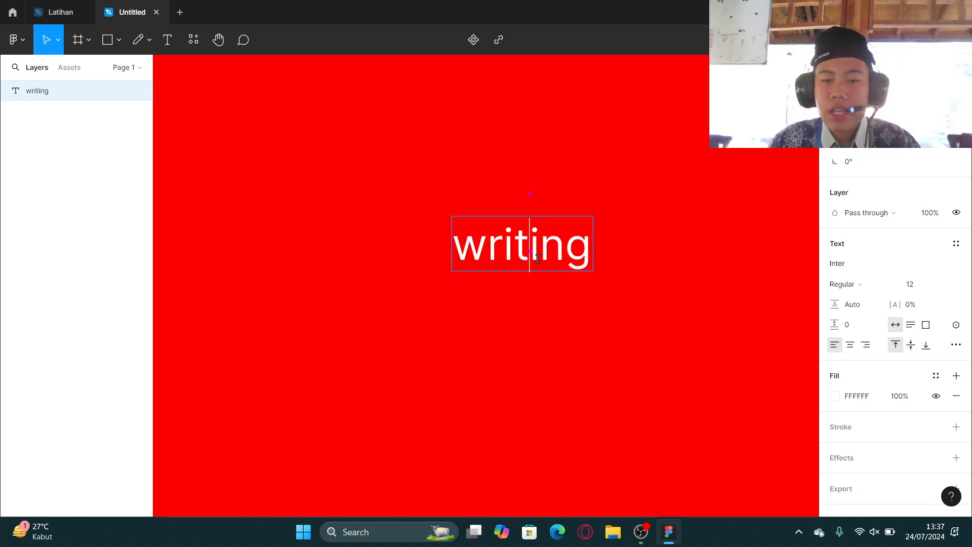
scroll(537, 259, up, 3)
key(Escape)
scroll(404, 371, down, 3)
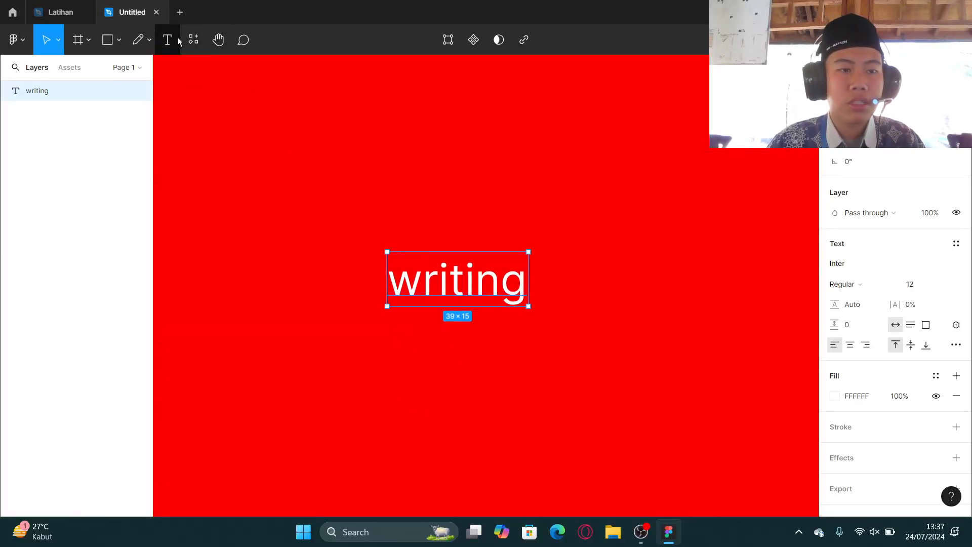
double_click(481, 292)
key(Escape)
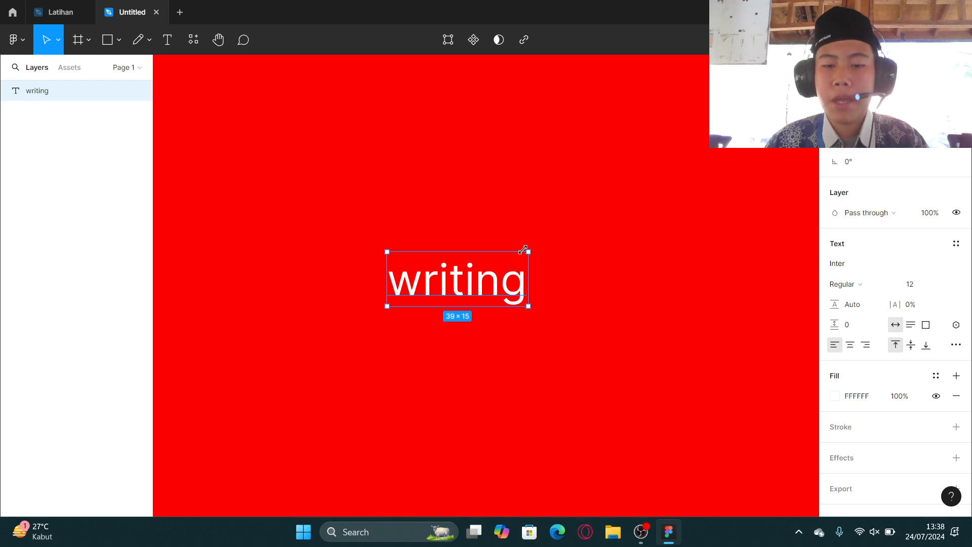
Switch to the Latihan file and select the quote text group on the A4 - 1 poster.
click(76, 12)
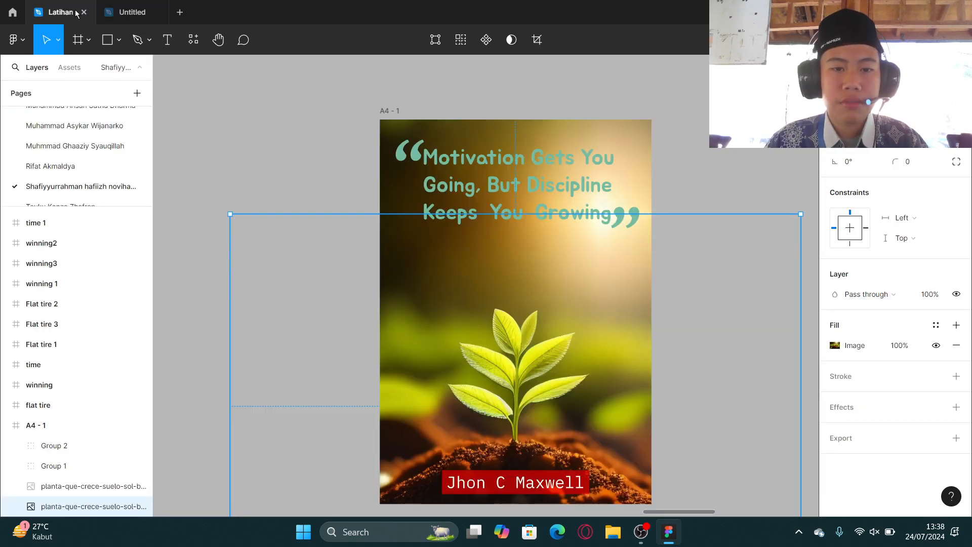
click(526, 173)
scroll(527, 173, up, 2)
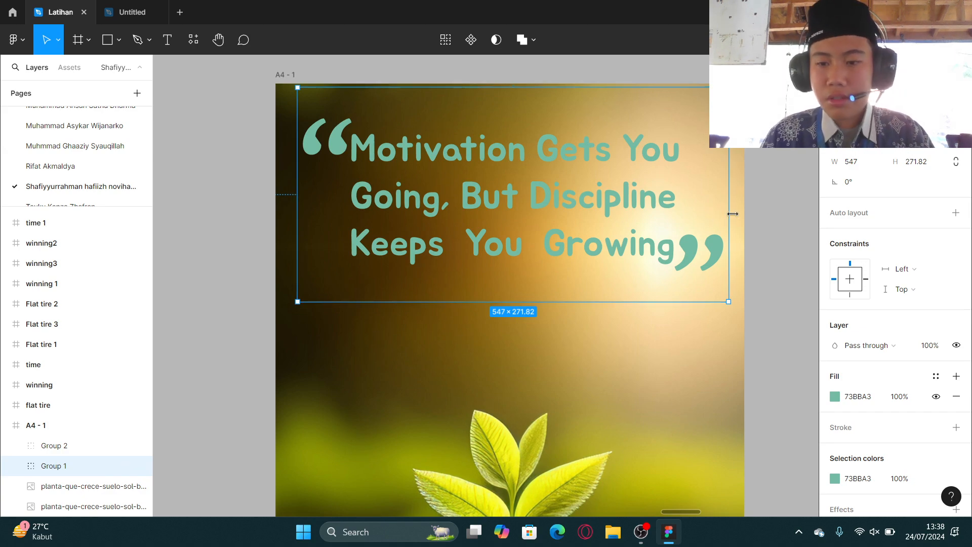
Try resizing the quote group with the Scale tool, and undo it.
key(k)
drag(729, 203, 575, 212)
key(ctrl+z)
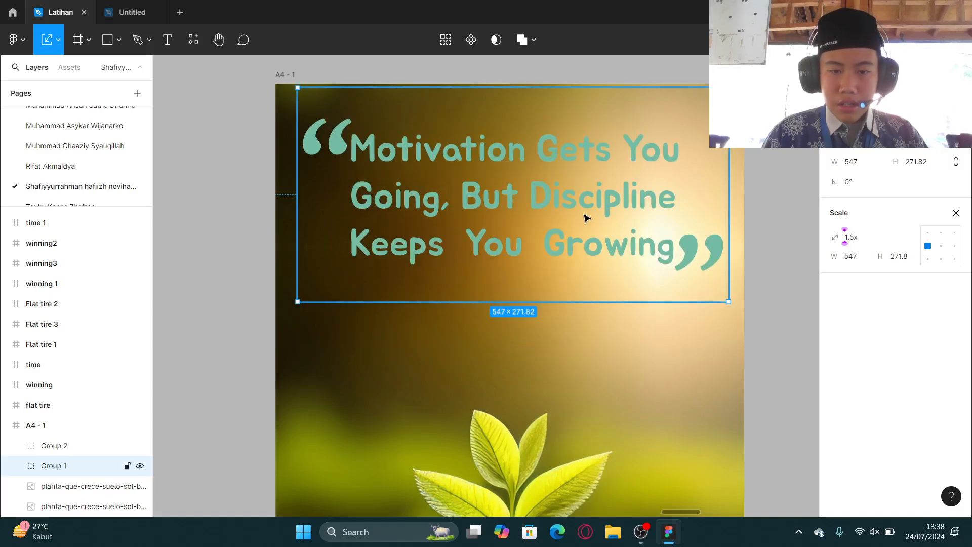
Deselect the group and zoom out to view the whole A4 - 1 poster.
click(214, 317)
scroll(254, 276, down, 3)
scroll(329, 252, down, 3)
scroll(466, 256, up, 3)
scroll(569, 243, down, 4)
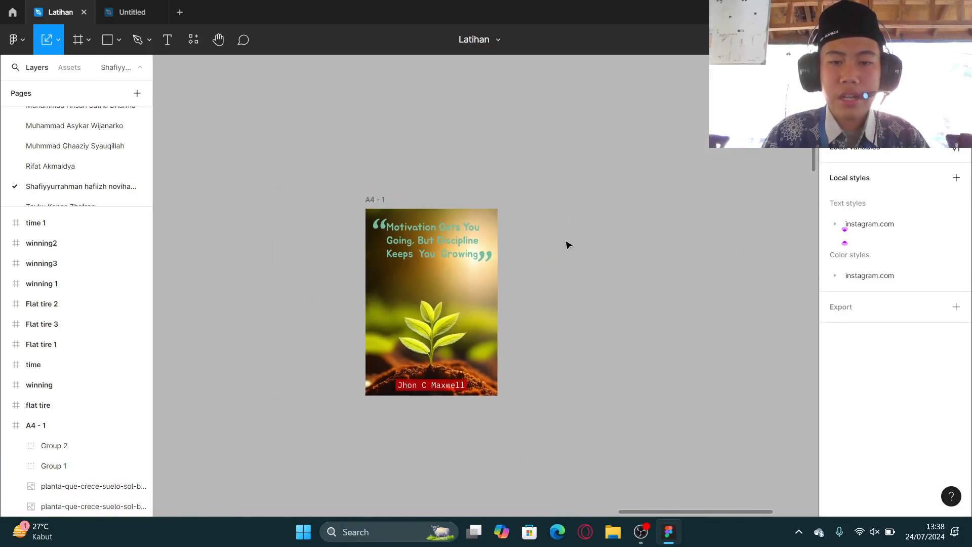